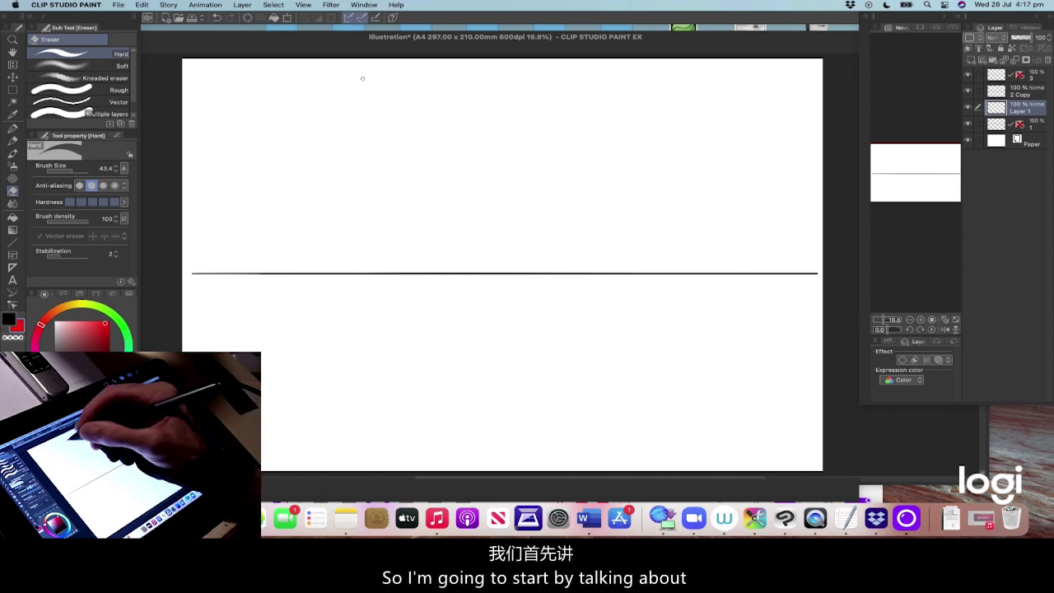
Step: Handwrite the heading ONE POINT PERSPECTIVE in red at the top of the page
click(13, 129)
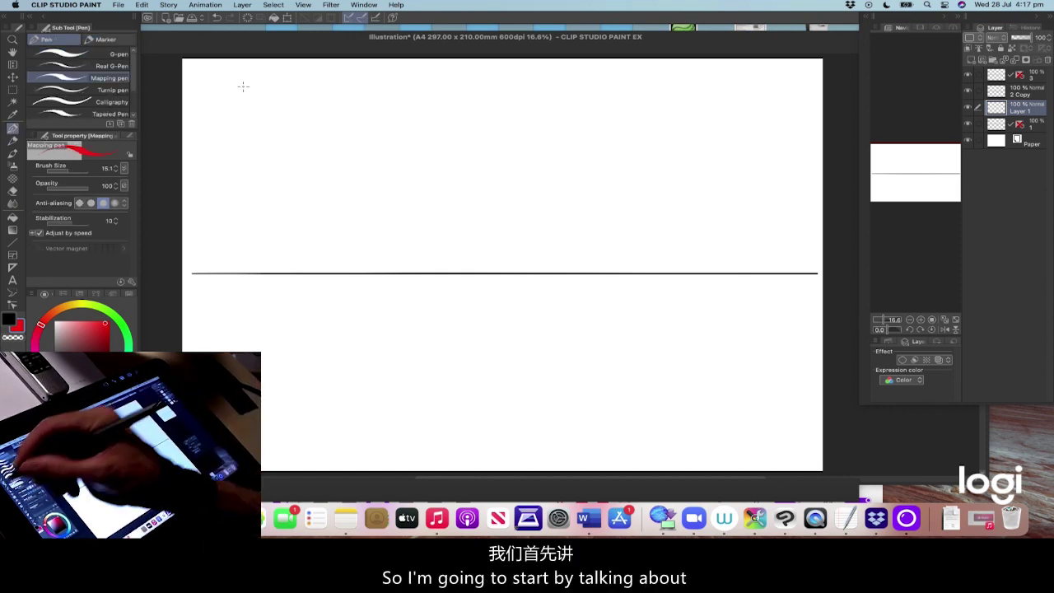
mouse_move(361, 83)
mouse_down()
mouse_move(383, 81)
mouse_move(416, 103)
mouse_move(420, 95)
mouse_up()
mouse_move(431, 84)
mouse_down()
mouse_move(427, 97)
mouse_move(433, 86)
mouse_up()
mouse_move(443, 83)
mouse_down()
mouse_move(443, 101)
mouse_move(477, 78)
mouse_up()
mouse_move(468, 80)
mouse_down()
mouse_move(531, 86)
mouse_move(540, 99)
mouse_move(560, 86)
mouse_move(609, 78)
mouse_move(601, 95)
mouse_move(639, 97)
mouse_up()
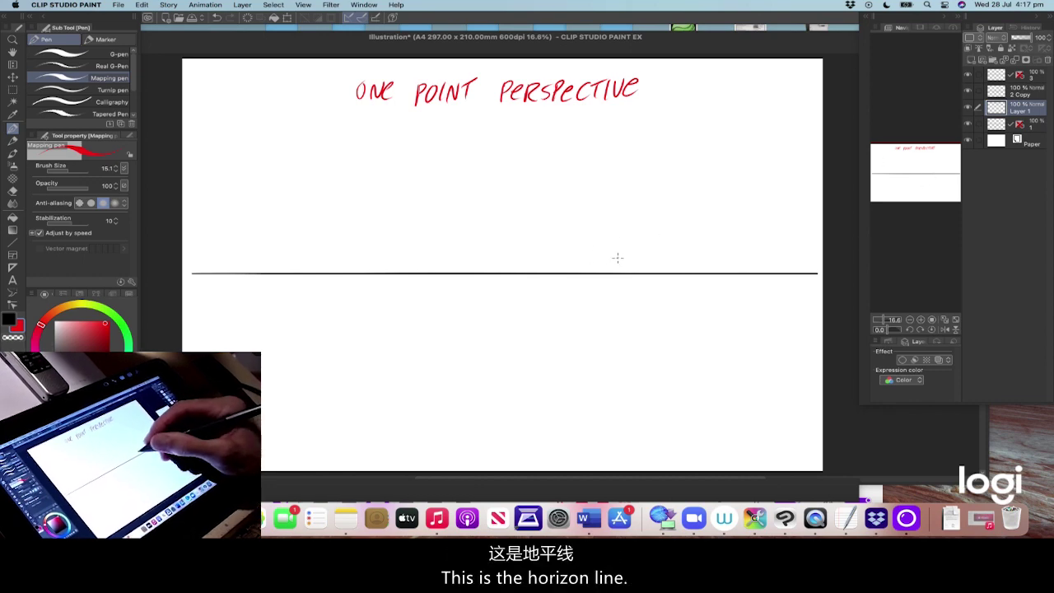
Step: Write HORIZON LINE above the line and SKY above it in red
drag(617, 262, 628, 262)
mouse_move(629, 253)
mouse_down()
mouse_move(629, 271)
mouse_move(638, 257)
mouse_move(652, 271)
mouse_move(701, 252)
mouse_move(739, 272)
mouse_move(754, 254)
mouse_up()
mouse_move(759, 254)
mouse_down()
mouse_move(758, 272)
mouse_move(768, 262)
mouse_up()
drag(758, 270, 771, 270)
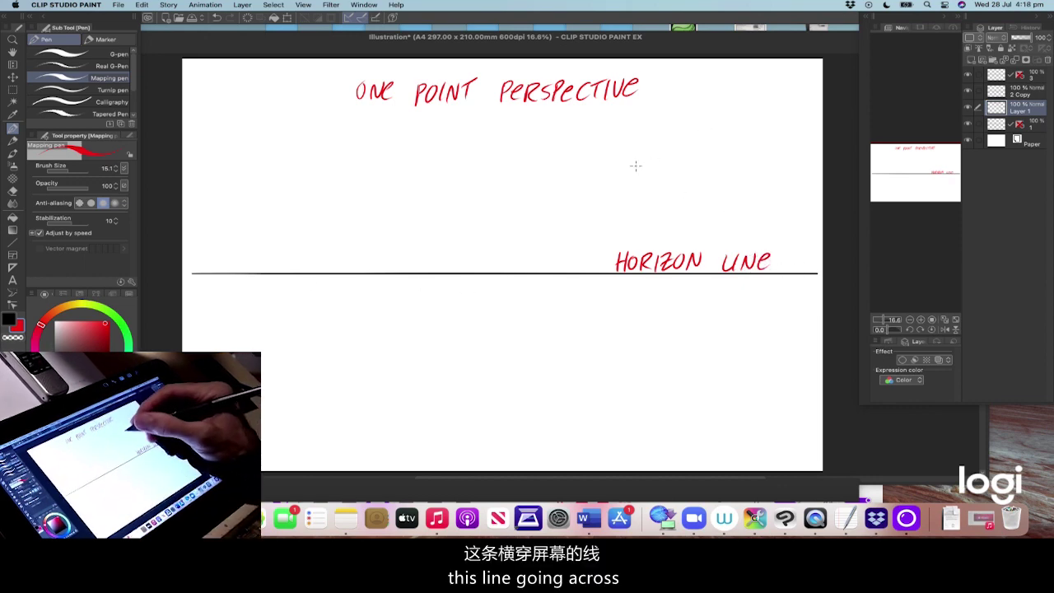
mouse_move(647, 154)
mouse_down()
mouse_move(676, 155)
mouse_move(658, 181)
mouse_up()
mouse_move(673, 151)
mouse_down()
mouse_move(675, 182)
mouse_move(693, 155)
mouse_move(677, 188)
mouse_up()
Step: Write LAND below the horizon and draw arrows from LAND and SKY to the line
drag(630, 351, 659, 377)
drag(645, 368, 668, 354)
mouse_move(669, 354)
mouse_down()
mouse_move(683, 356)
mouse_move(681, 379)
mouse_up()
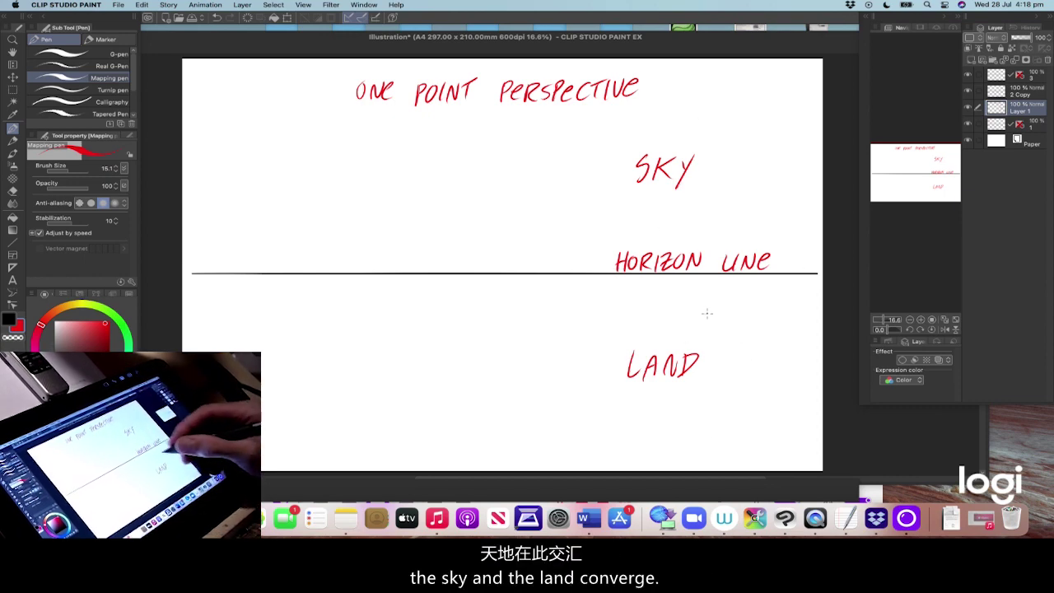
drag(738, 372, 703, 299)
mouse_move(768, 174)
mouse_down()
mouse_move(727, 239)
mouse_move(741, 236)
mouse_up()
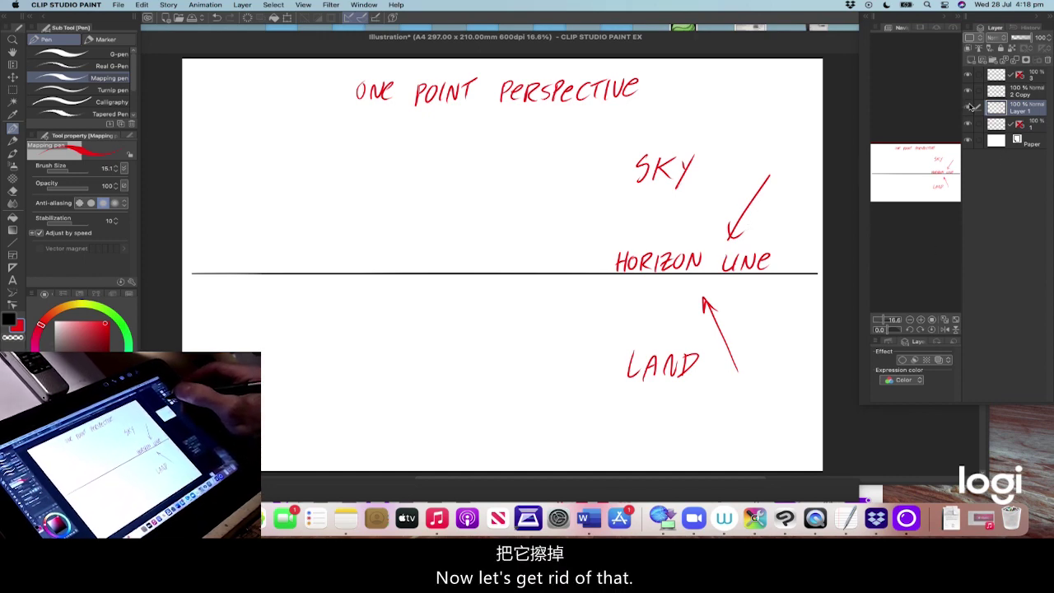
Step: Hide the red lettering layer, switch to black, and make layer 1 the drawing layer
click(968, 107)
key(x)
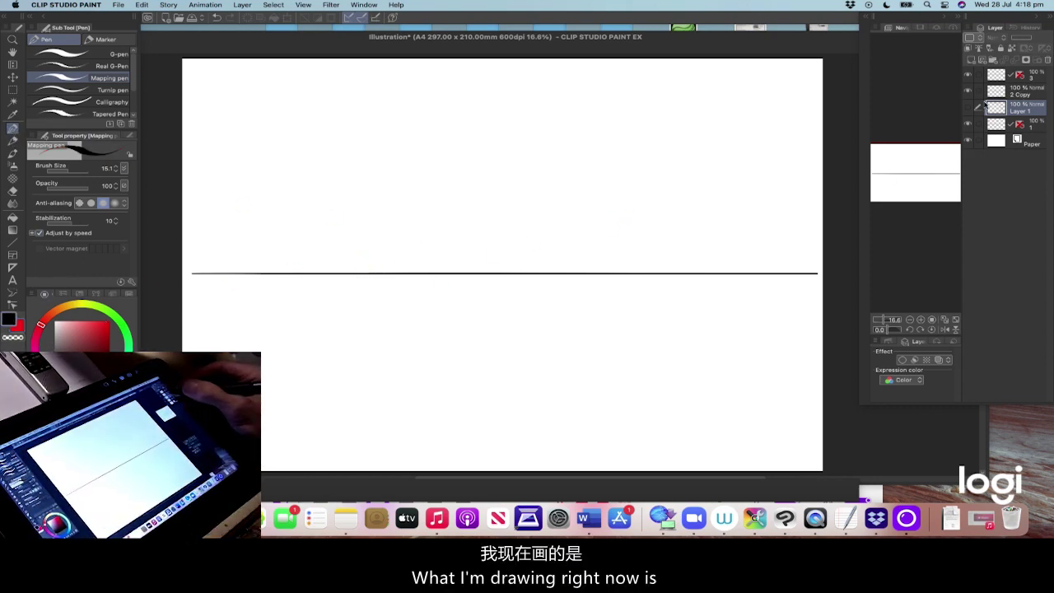
click(1027, 93)
click(1029, 124)
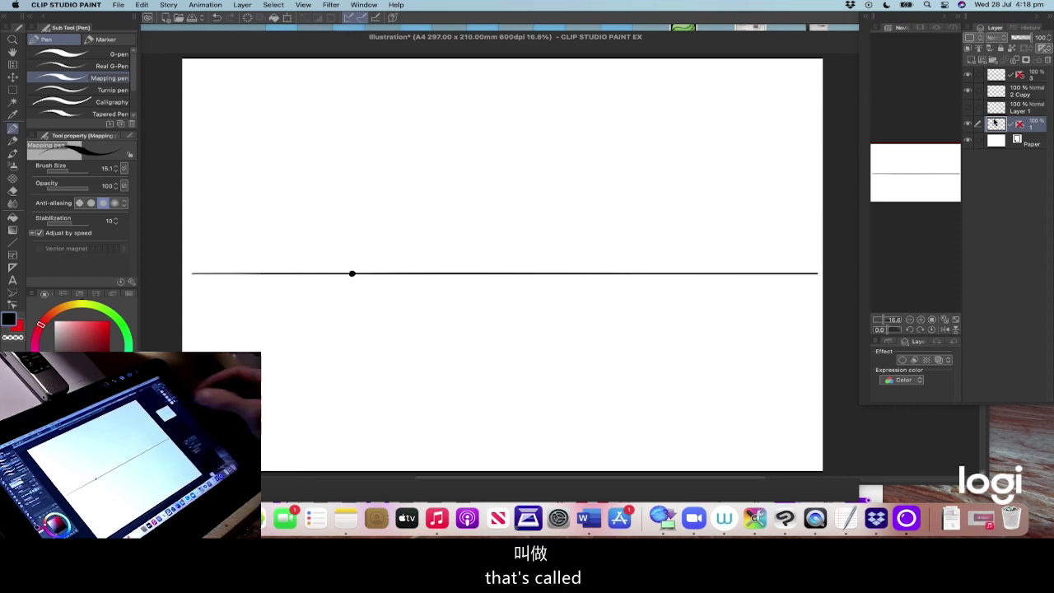
Step: Show the labels again and write VANISHING POINT above the dot
click(967, 111)
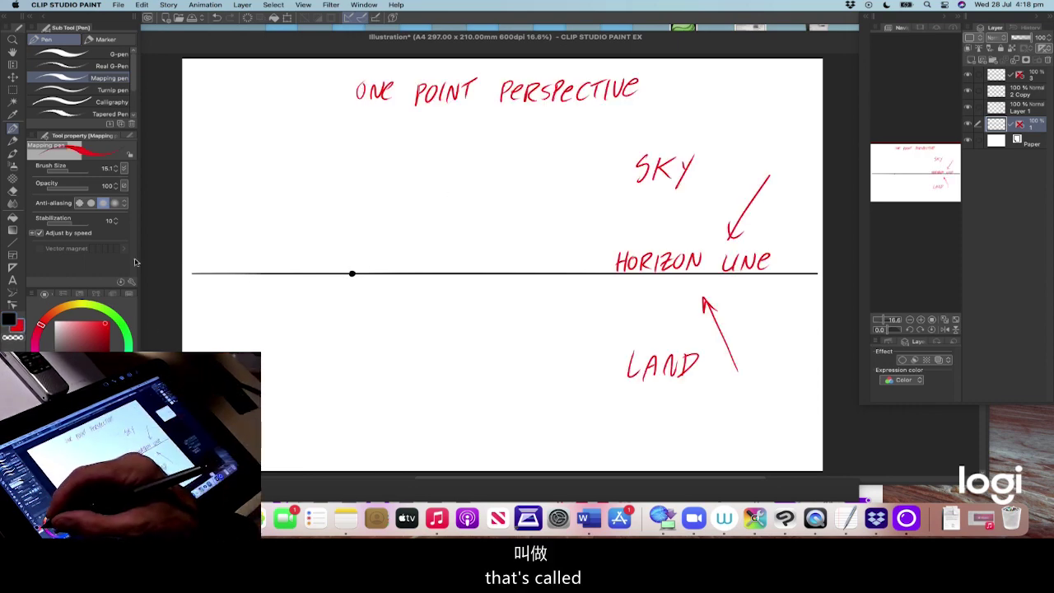
mouse_move(364, 217)
mouse_down()
mouse_move(381, 216)
mouse_move(398, 237)
mouse_move(417, 219)
mouse_move(428, 237)
mouse_up()
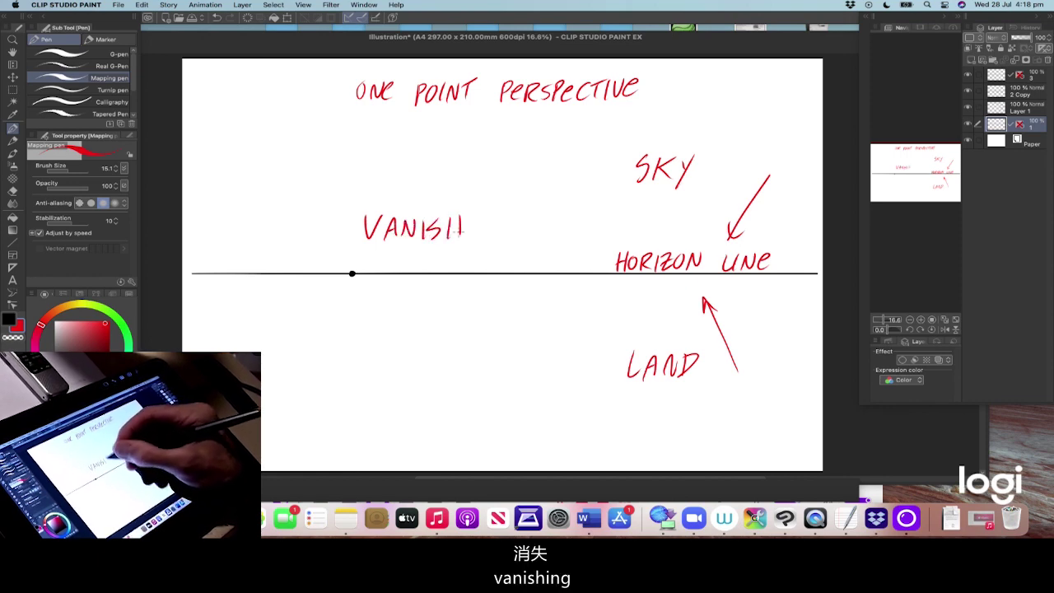
mouse_move(466, 217)
mouse_down()
mouse_move(466, 237)
mouse_move(492, 215)
mouse_move(507, 233)
mouse_move(535, 235)
mouse_up()
mouse_move(535, 215)
mouse_down()
mouse_move(568, 234)
mouse_move(582, 216)
mouse_move(603, 215)
mouse_move(595, 236)
mouse_up()
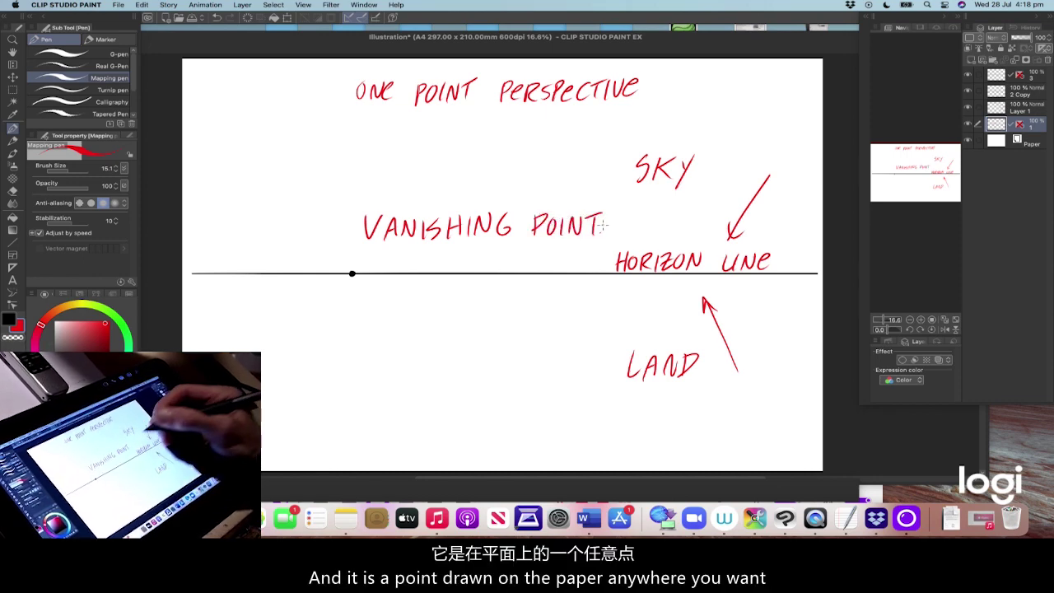
Step: Hide the red labels and erase VANISHING POINT with a 142.6 eraser
click(968, 124)
click(968, 124)
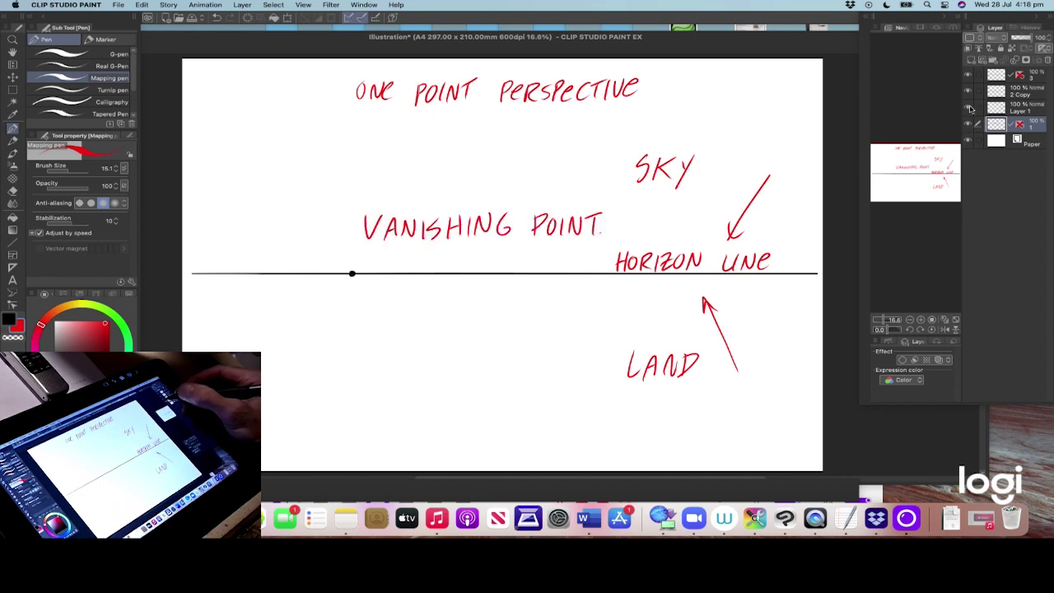
click(968, 107)
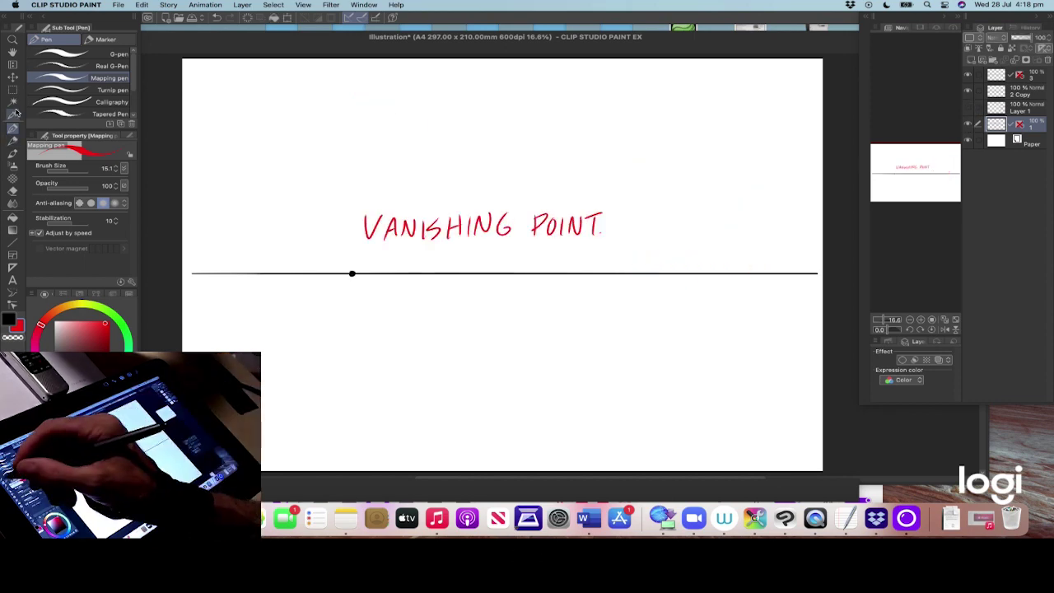
click(12, 190)
click(78, 170)
mouse_move(601, 221)
mouse_down()
mouse_move(385, 228)
mouse_move(619, 211)
mouse_move(326, 233)
mouse_move(624, 232)
mouse_move(460, 243)
mouse_up()
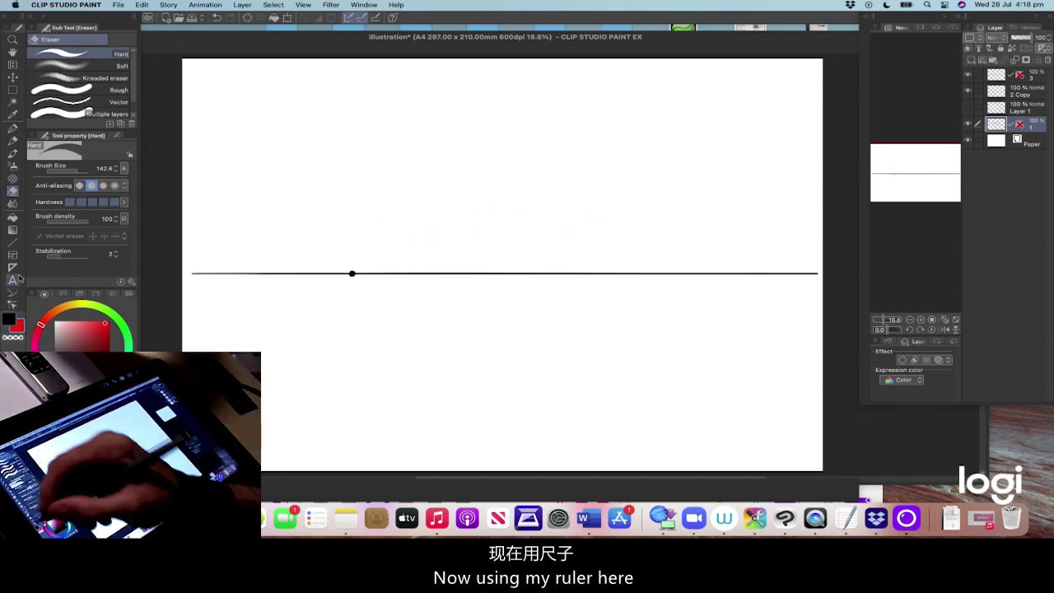
Step: Place ten linear rulers radiating from the vanishing point, above and below the horizon
click(13, 269)
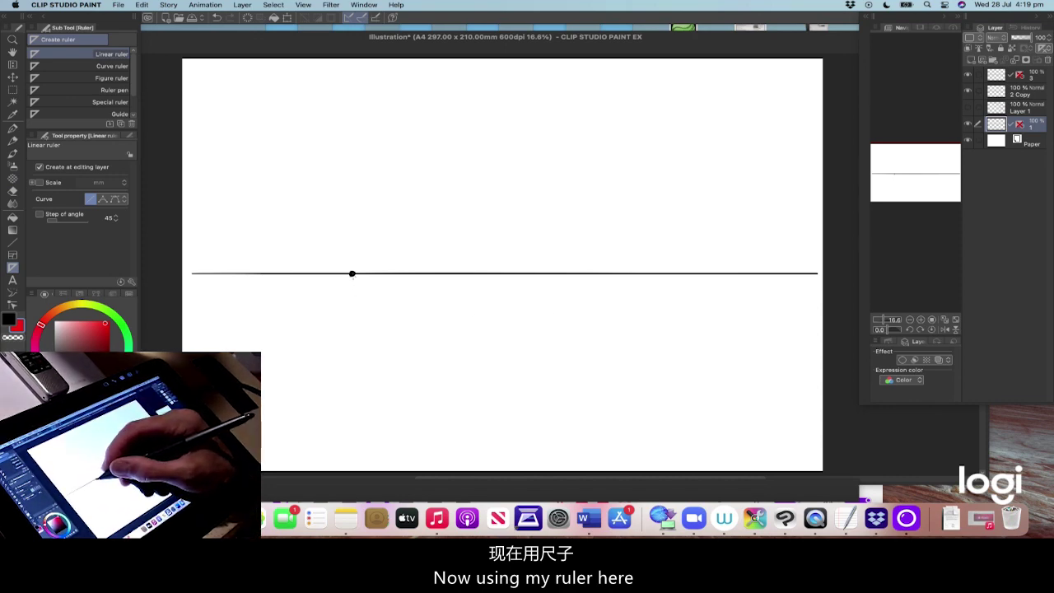
drag(352, 274, 411, 447)
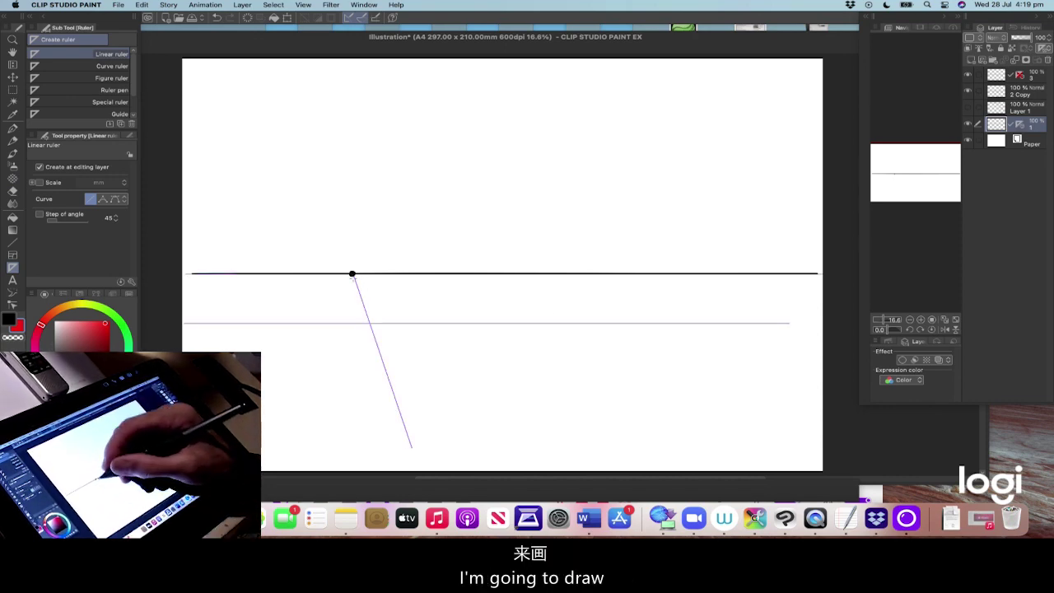
drag(352, 275, 627, 434)
drag(353, 274, 737, 441)
drag(352, 274, 331, 458)
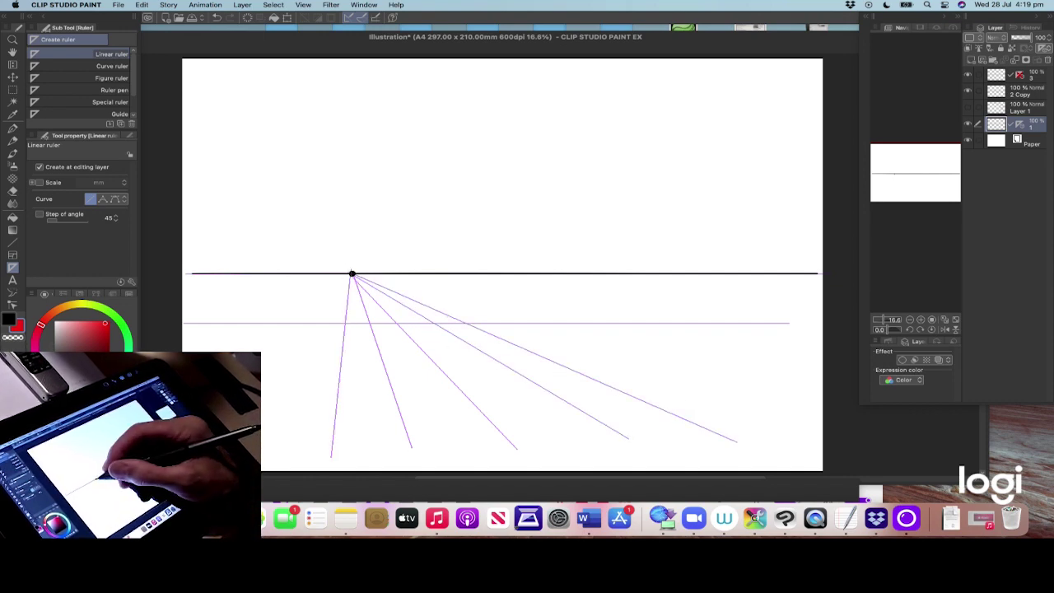
drag(352, 274, 230, 435)
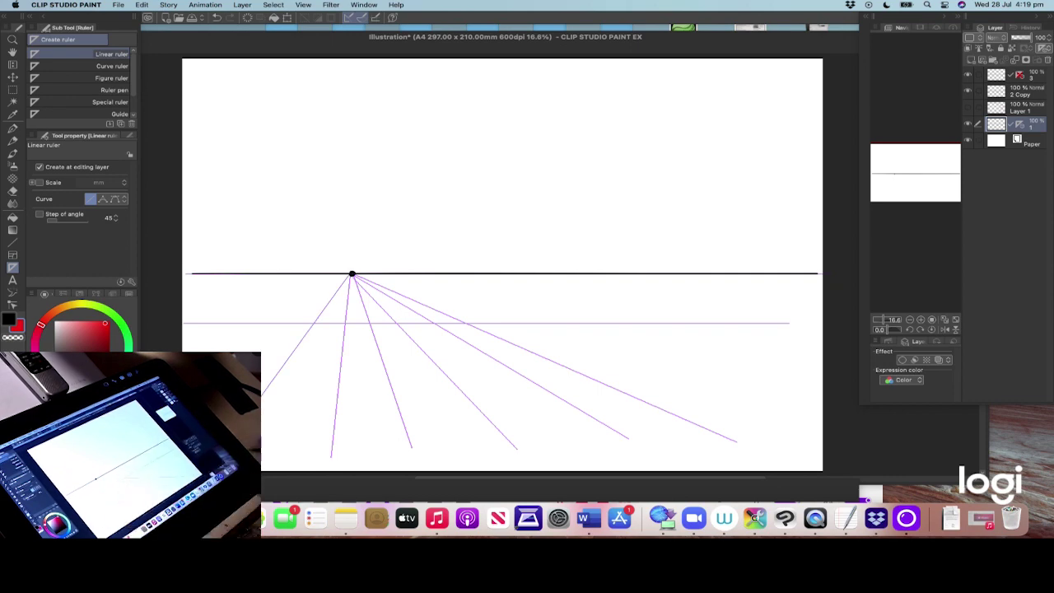
drag(353, 274, 260, 78)
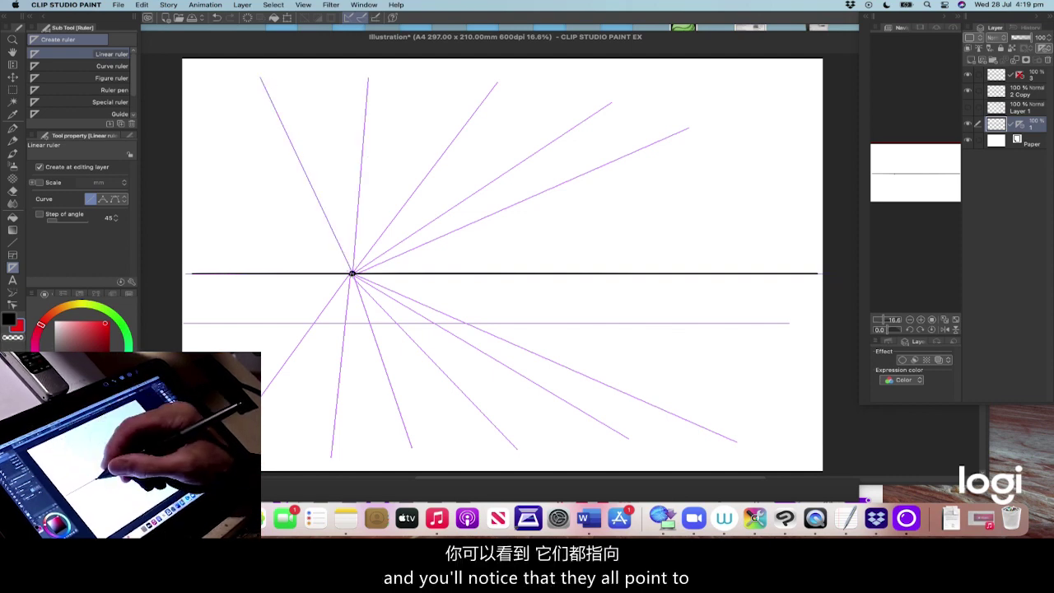
drag(353, 274, 311, 218)
drag(352, 274, 193, 209)
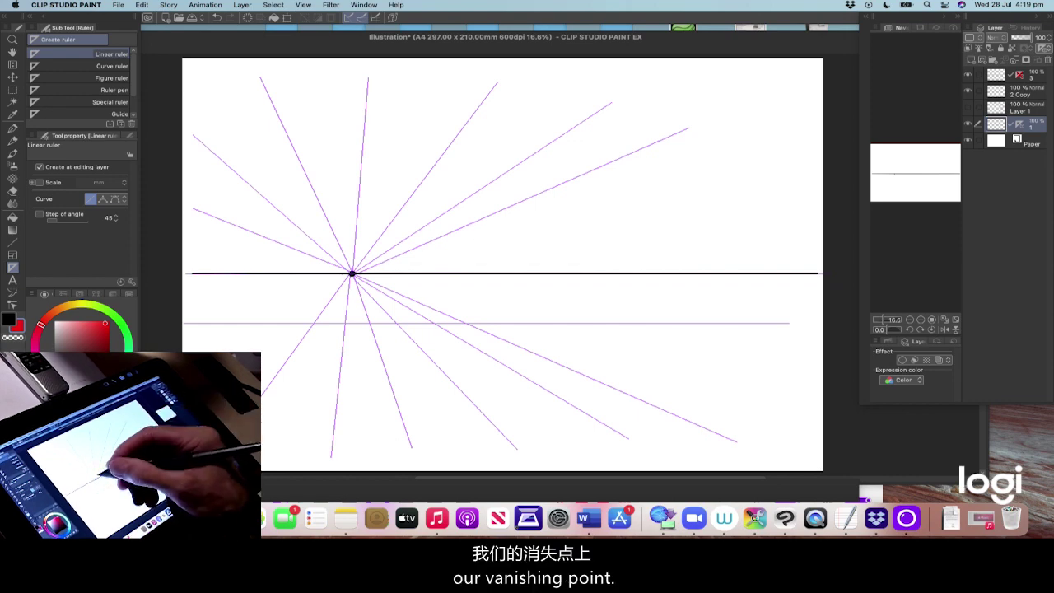
drag(352, 274, 731, 189)
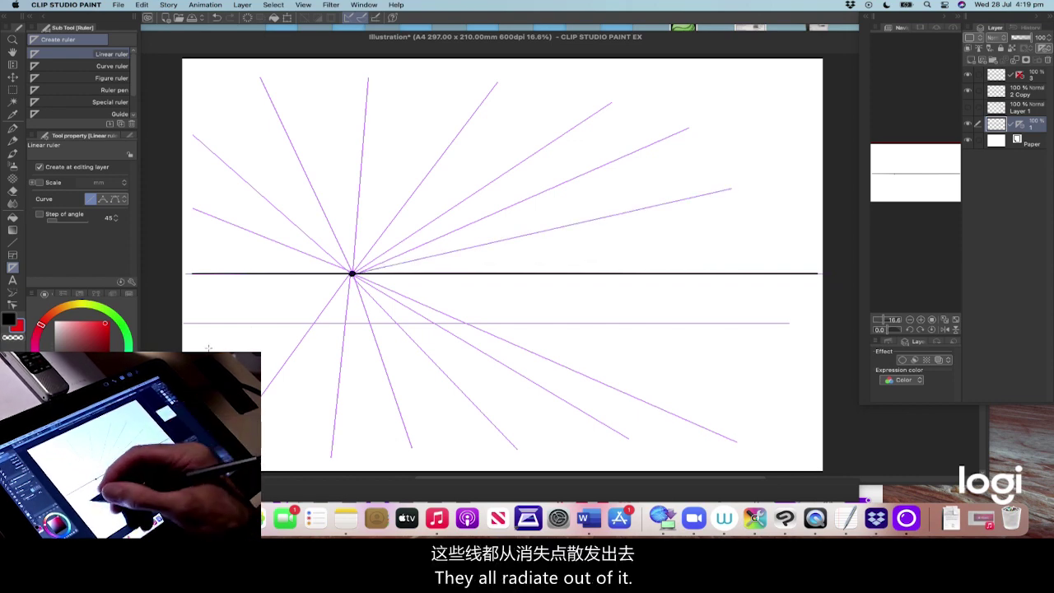
drag(353, 274, 224, 338)
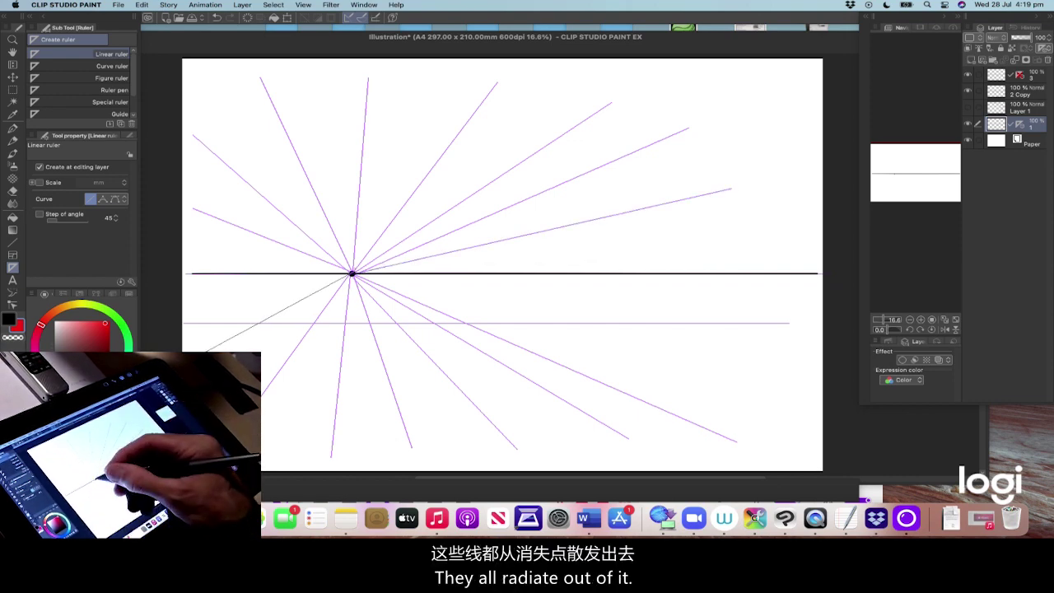
Step: Set the Mapping pen to cyan, add a new layer, and show the red labels
click(13, 129)
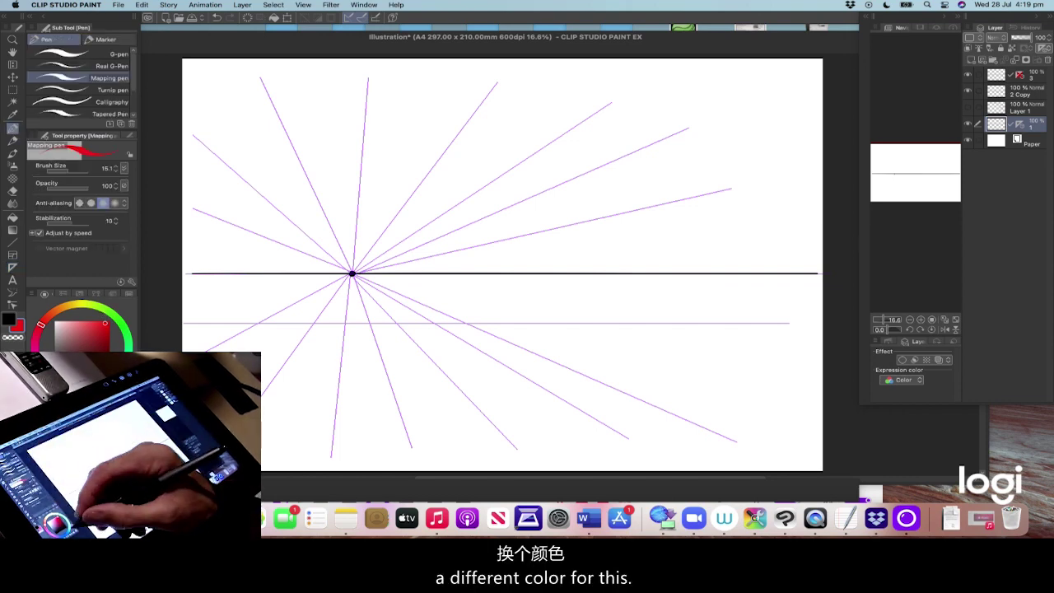
mouse_move(103, 314)
mouse_down()
mouse_move(87, 346)
mouse_move(82, 320)
mouse_up()
click(970, 60)
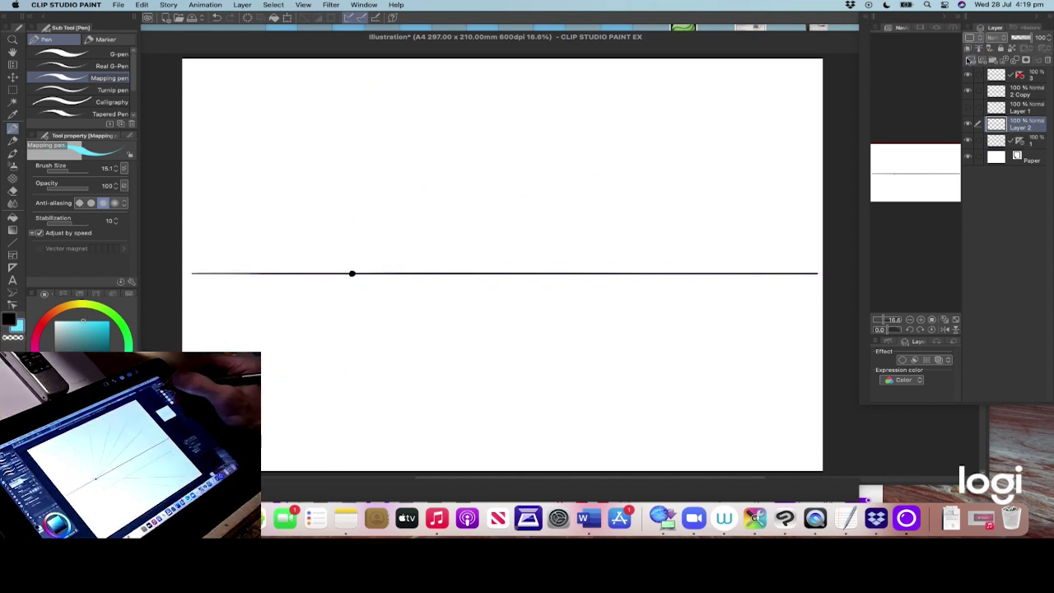
click(968, 107)
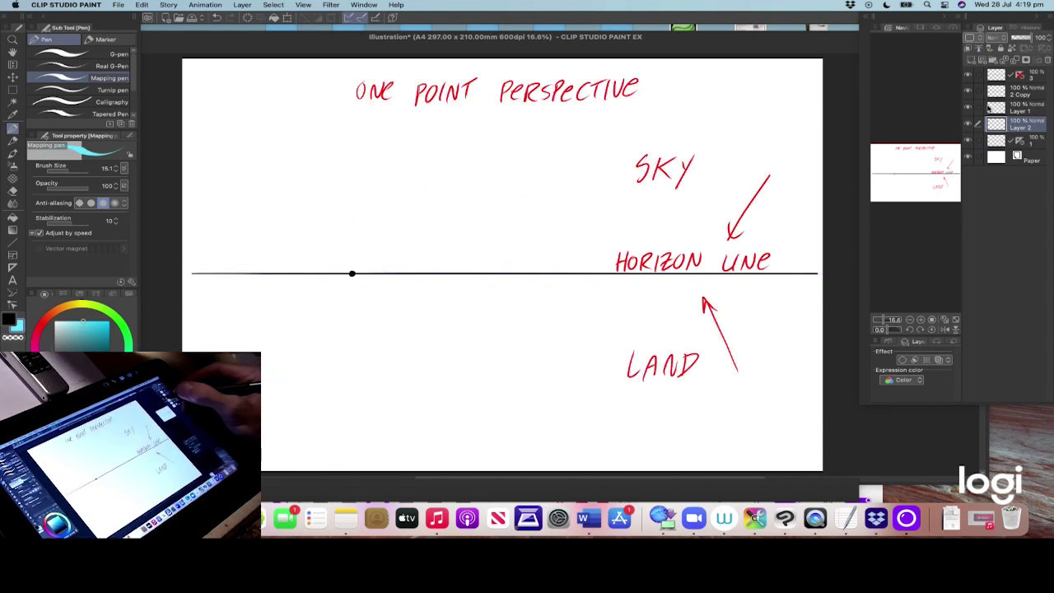
click(1034, 141)
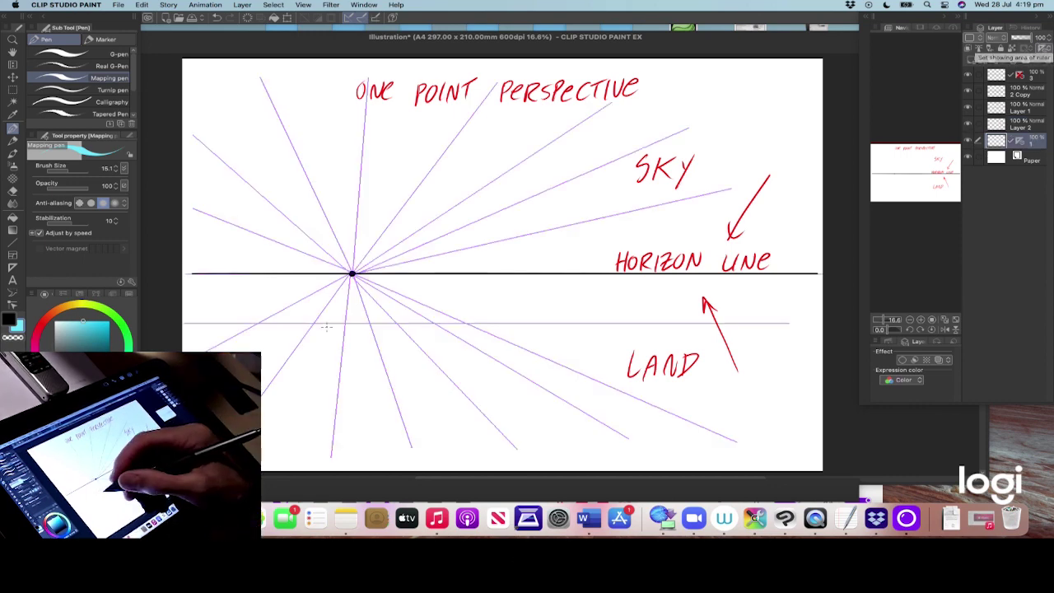
Step: Trace the lower-left, upper-left and upper rays in cyan
mouse_move(339, 286)
mouse_down()
mouse_move(271, 375)
mouse_move(344, 313)
mouse_move(330, 457)
mouse_move(201, 352)
mouse_up()
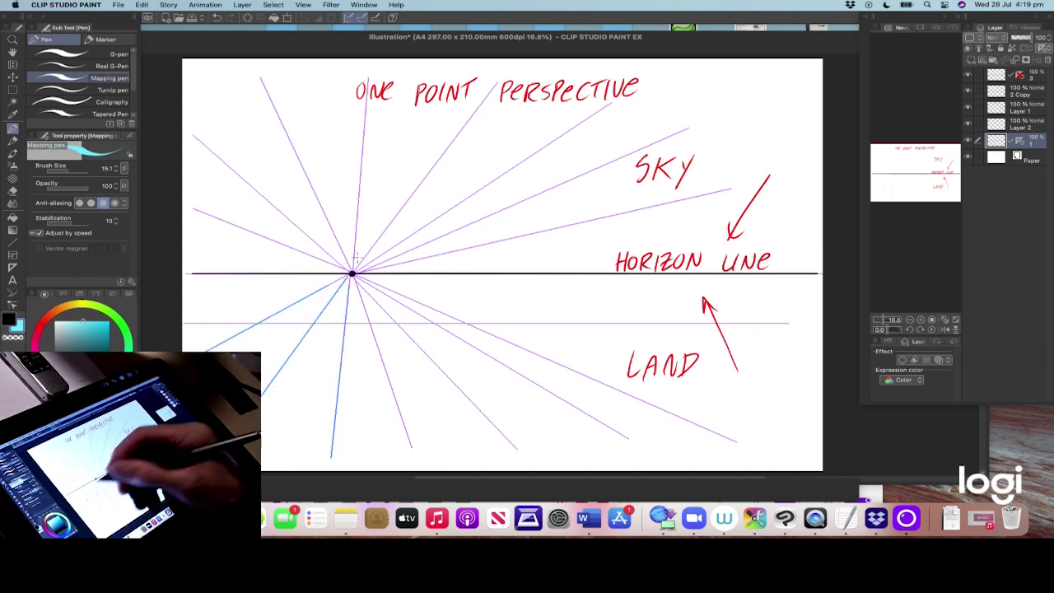
drag(344, 269, 193, 208)
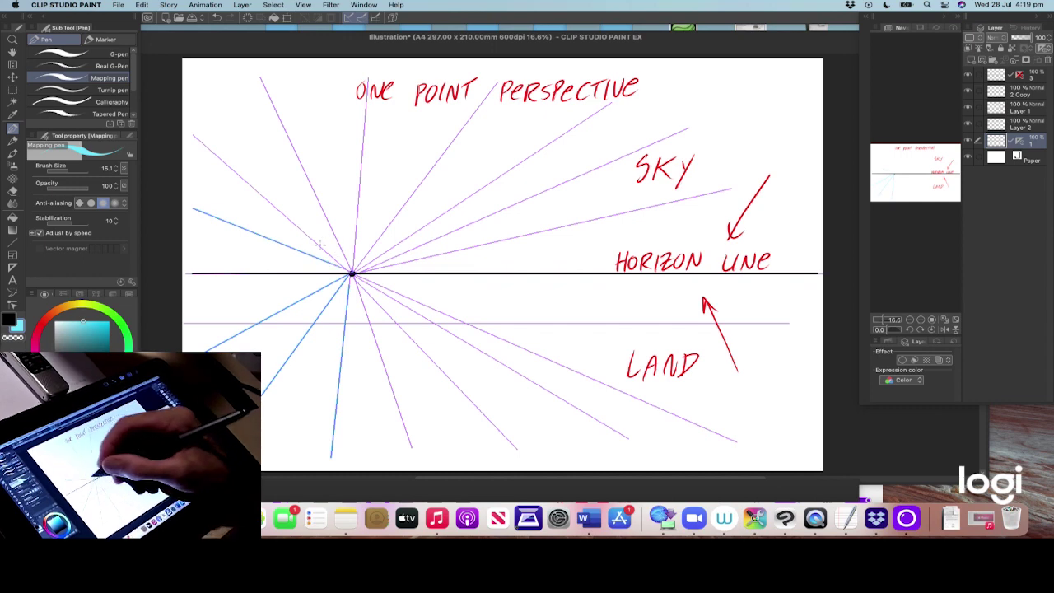
drag(198, 140, 350, 270)
mouse_move(262, 80)
mouse_down()
mouse_move(351, 270)
mouse_move(367, 80)
mouse_up()
drag(353, 272, 493, 84)
drag(532, 148, 353, 272)
Step: Trace the right-hand and lower rays in cyan, then hide the purple ruler guides
drag(527, 155, 613, 103)
drag(366, 263, 688, 129)
mouse_move(514, 237)
mouse_down()
mouse_move(380, 262)
mouse_move(731, 189)
mouse_up()
drag(563, 363, 354, 274)
drag(576, 371, 737, 440)
drag(580, 409, 625, 442)
drag(356, 276, 517, 449)
drag(355, 278, 412, 447)
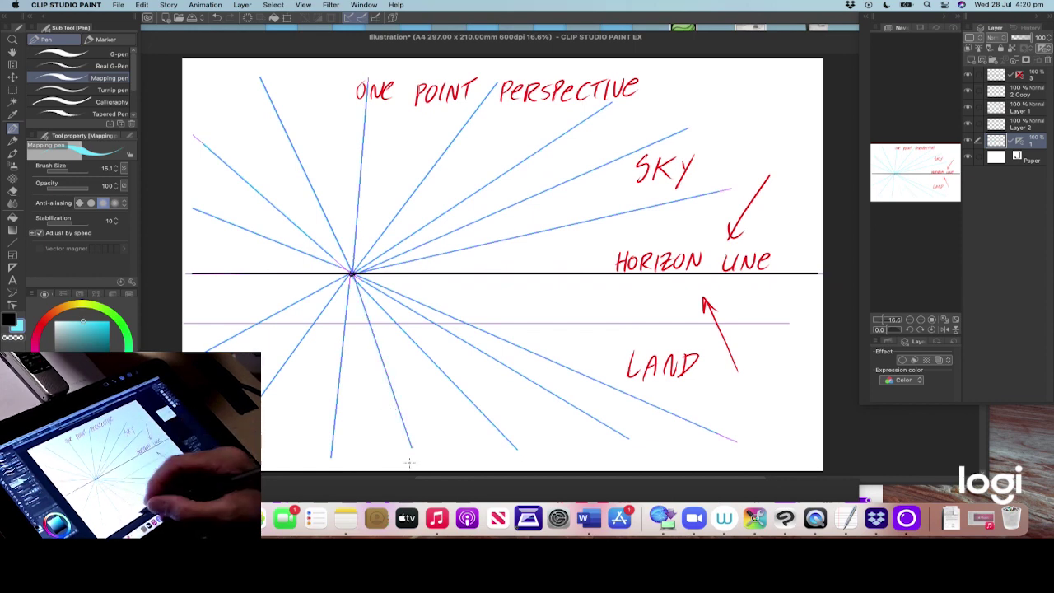
click(1044, 49)
click(947, 82)
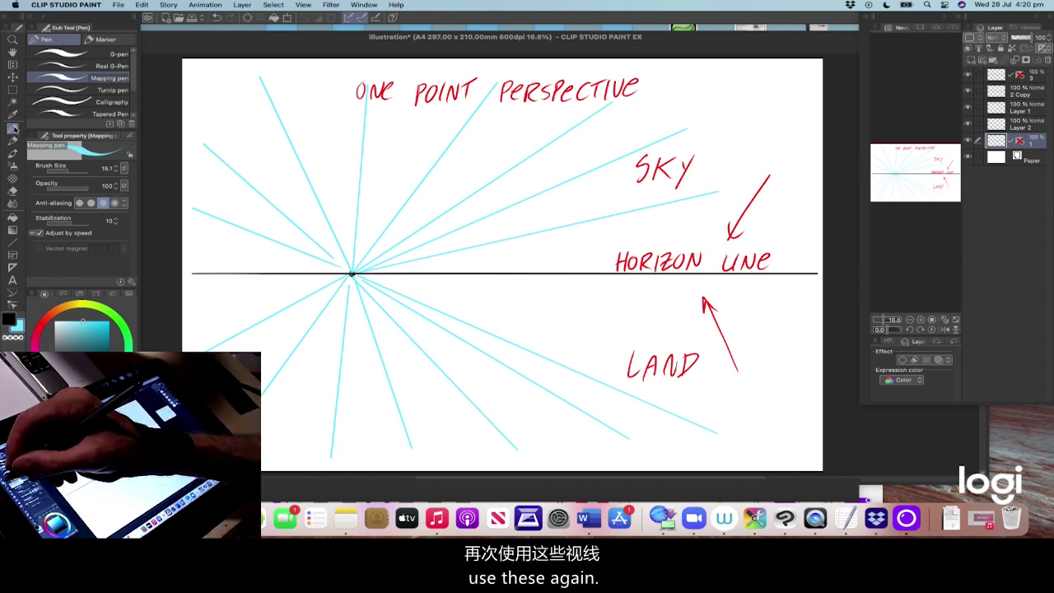
click(11, 319)
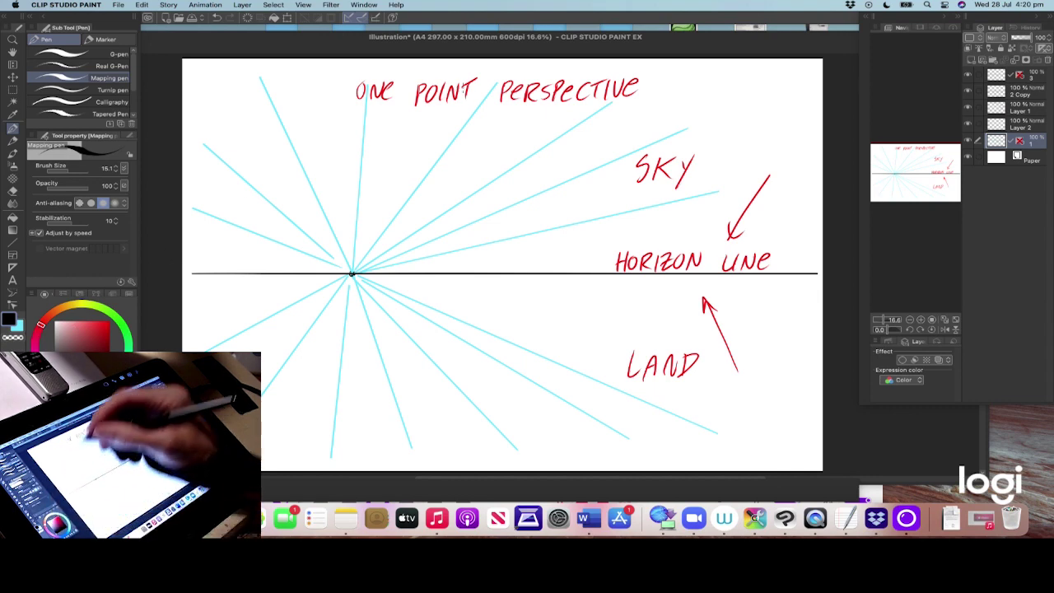
Step: Write LINES OF SIGHT in red at the top right and box it
alt+click(420, 88)
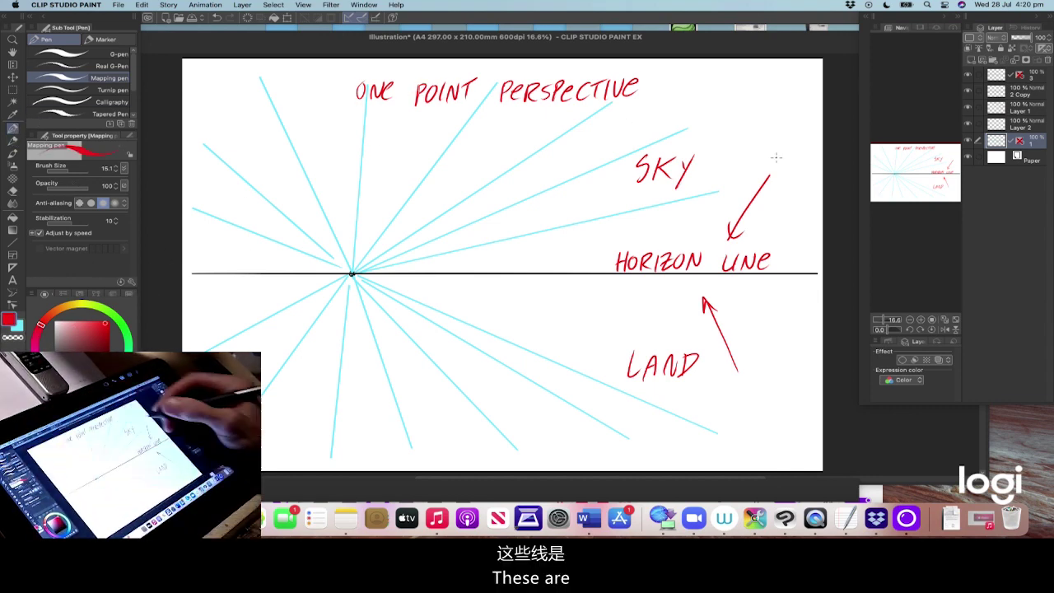
mouse_move(700, 84)
mouse_down()
mouse_move(721, 101)
mouse_move(738, 85)
mouse_move(749, 98)
mouse_move(758, 85)
mouse_move(780, 105)
mouse_up()
drag(781, 86, 795, 87)
mouse_move(780, 95)
mouse_down()
mouse_move(791, 96)
mouse_move(720, 127)
mouse_up()
mouse_move(740, 110)
mouse_down()
mouse_move(741, 127)
mouse_move(771, 129)
mouse_up()
drag(763, 119, 785, 110)
drag(777, 111, 778, 128)
mouse_move(688, 74)
mouse_down()
mouse_move(686, 134)
mouse_move(817, 70)
mouse_move(803, 131)
mouse_up()
drag(687, 132, 811, 129)
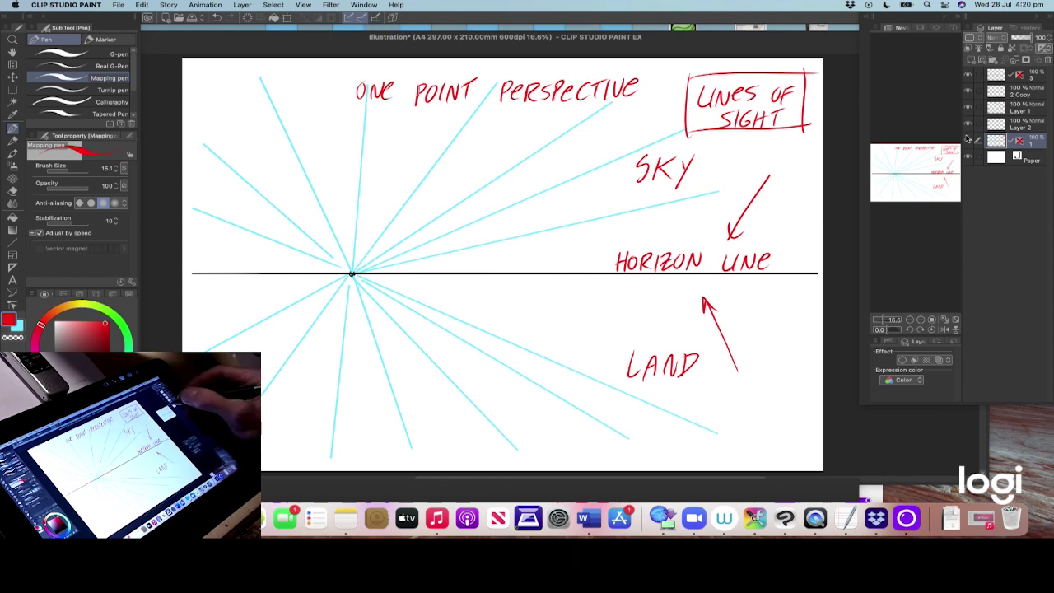
Step: Toggle the sight-lines layer off and on, then hide the red perspective labels
click(968, 139)
click(968, 140)
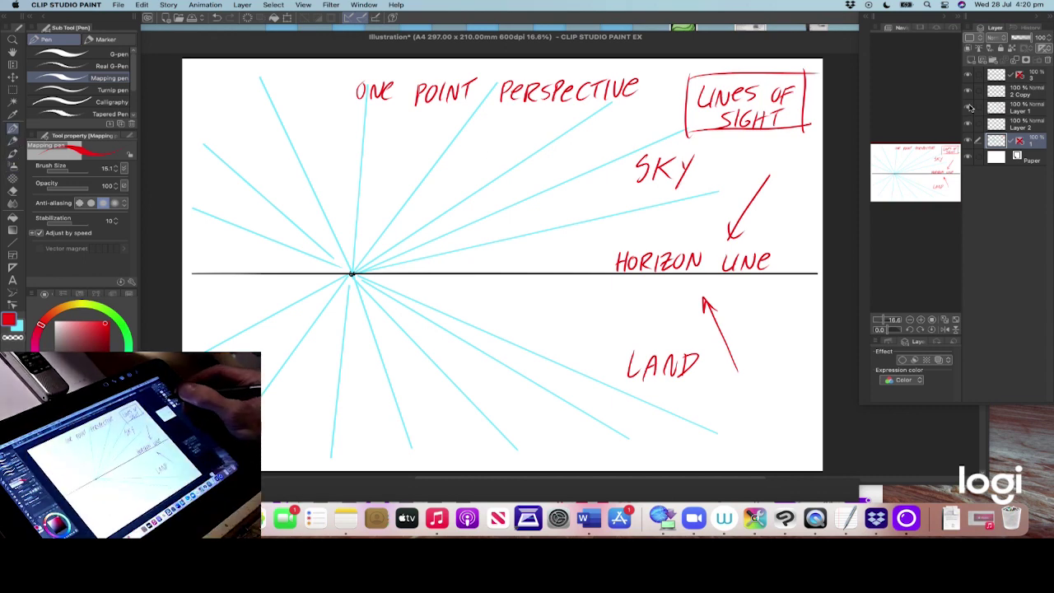
click(969, 107)
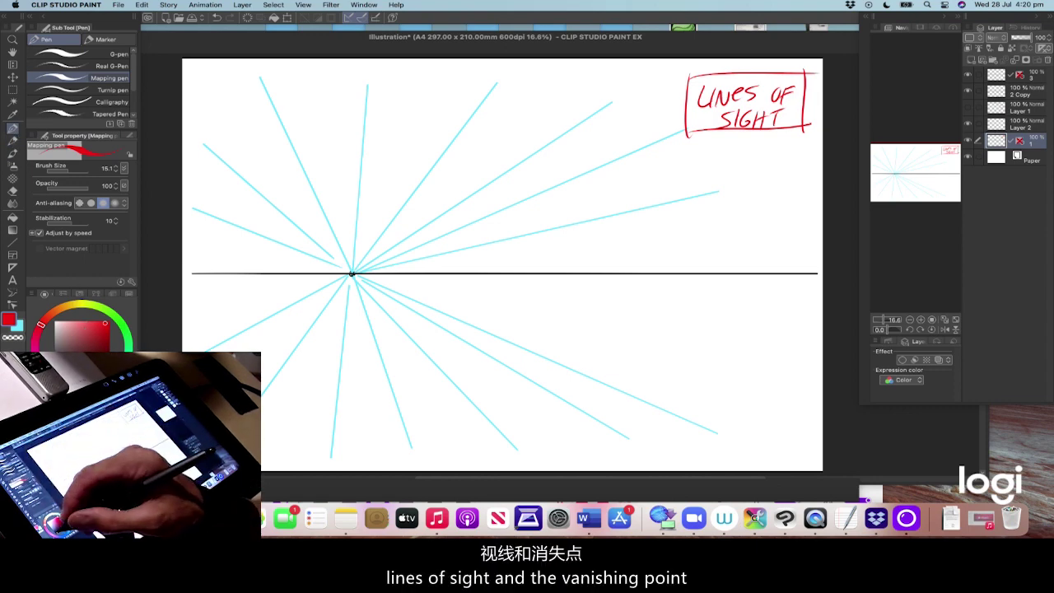
Step: Draw the box's edges in black below the horizon, rotating the canvas as needed
click(12, 339)
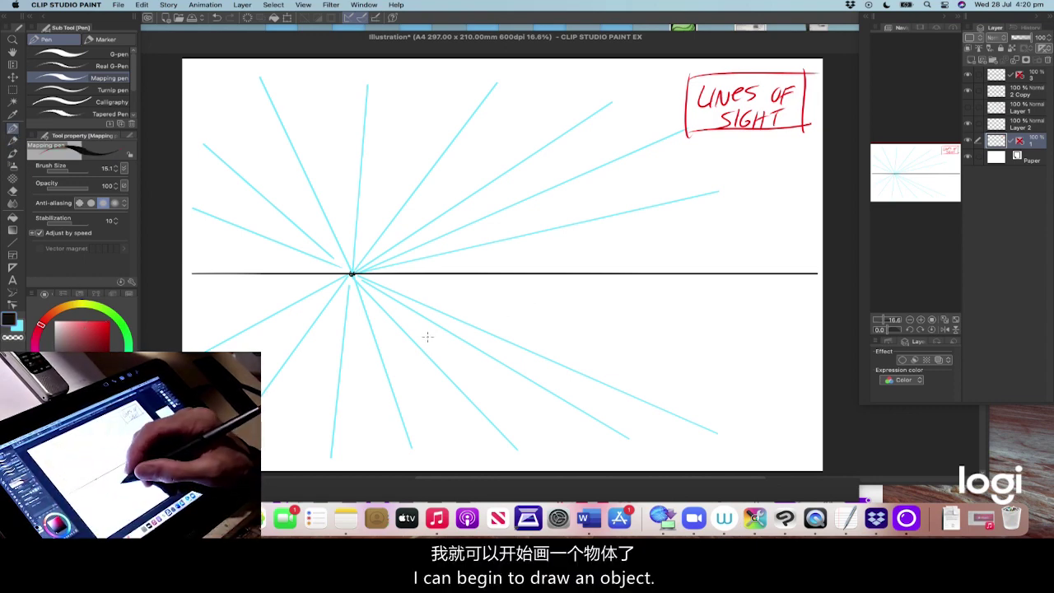
mouse_move(428, 319)
mouse_down()
mouse_move(429, 354)
mouse_move(463, 398)
mouse_up()
drag(464, 342, 464, 393)
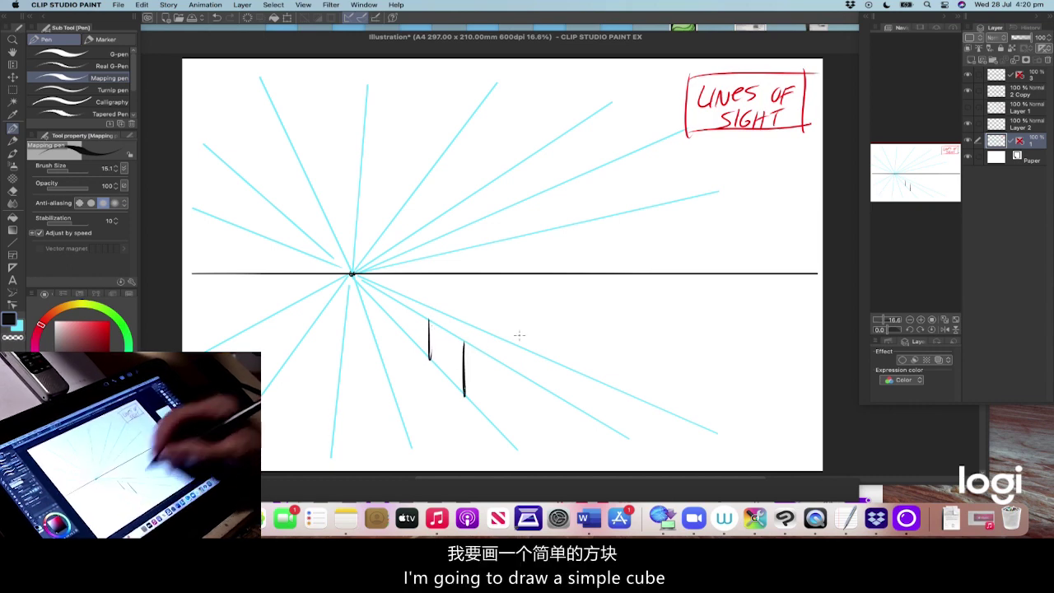
drag(878, 333, 853, 334)
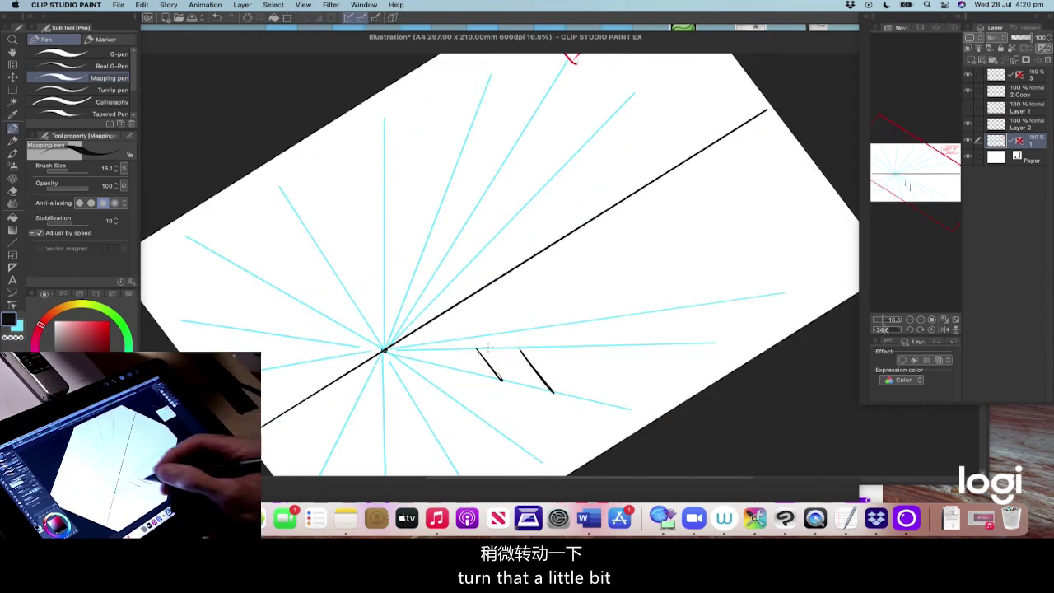
mouse_move(476, 347)
mouse_down()
mouse_move(511, 328)
mouse_move(559, 325)
mouse_up()
drag(557, 394, 600, 358)
click(932, 328)
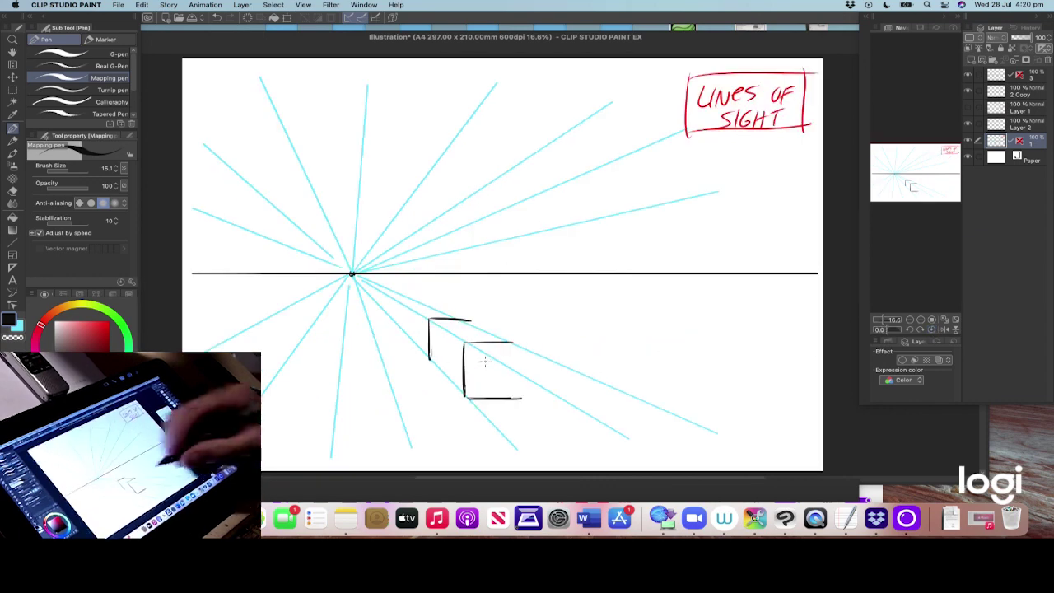
drag(430, 359, 464, 394)
mouse_move(428, 320)
mouse_down()
mouse_move(465, 342)
mouse_move(494, 329)
mouse_move(512, 340)
mouse_move(515, 398)
mouse_move(516, 348)
mouse_up()
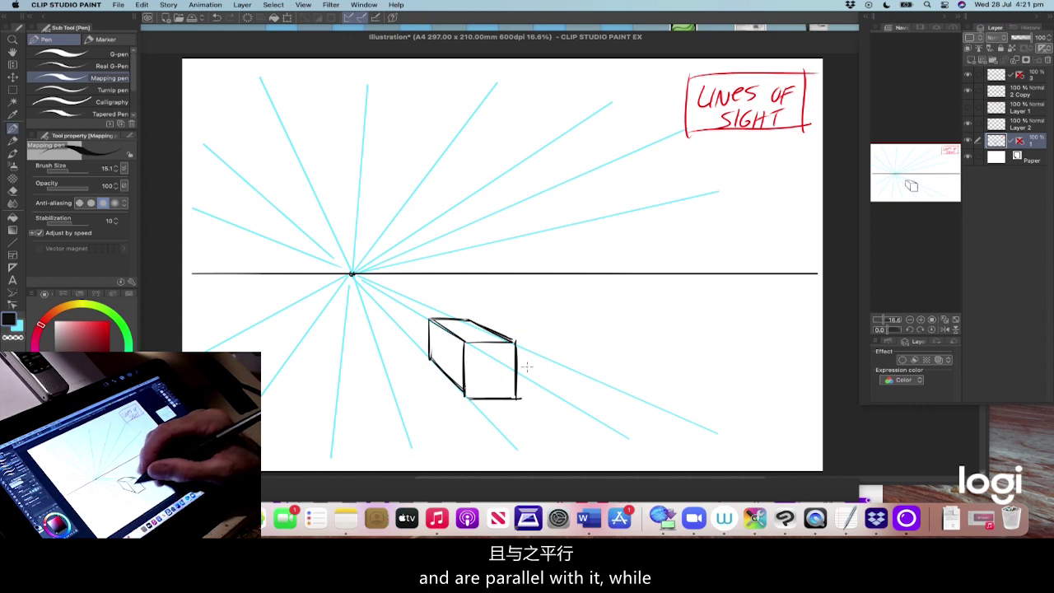
Step: Mark the box's height and width with cyan arrows
click(17, 326)
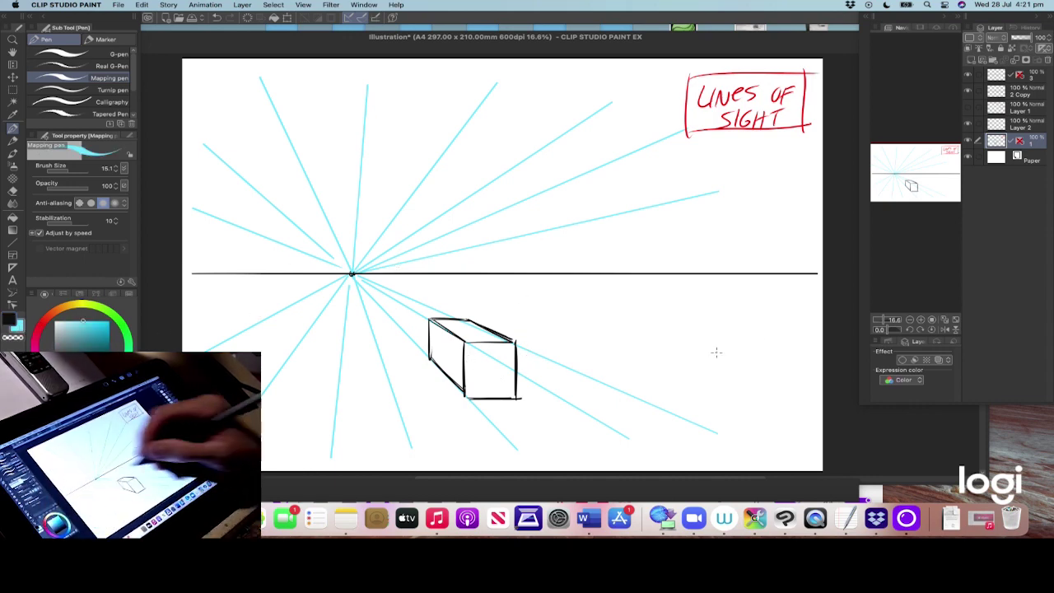
mouse_move(531, 347)
mouse_down()
mouse_move(540, 347)
mouse_move(535, 398)
mouse_move(540, 390)
mouse_up()
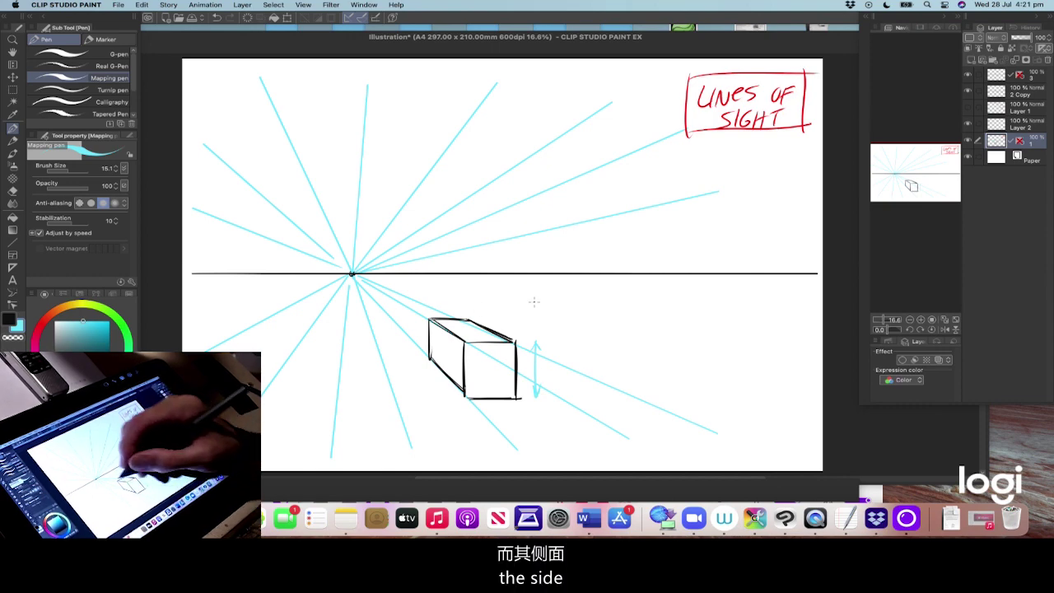
mouse_move(458, 411)
mouse_down()
mouse_move(524, 404)
mouse_move(526, 412)
mouse_move(466, 416)
mouse_up()
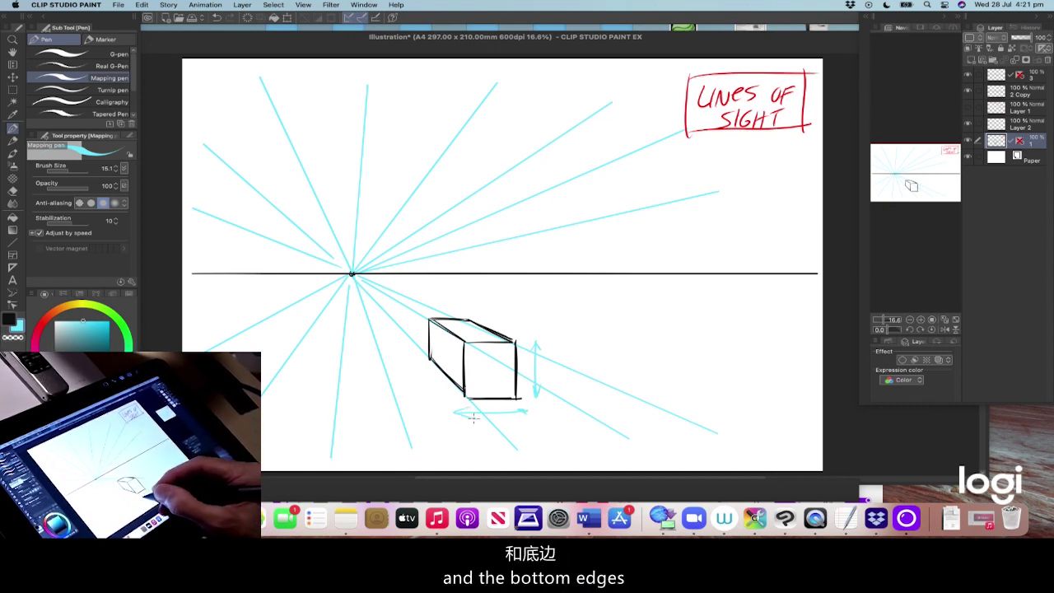
Step: On Layer 2, hatch the box's front face in black
click(981, 124)
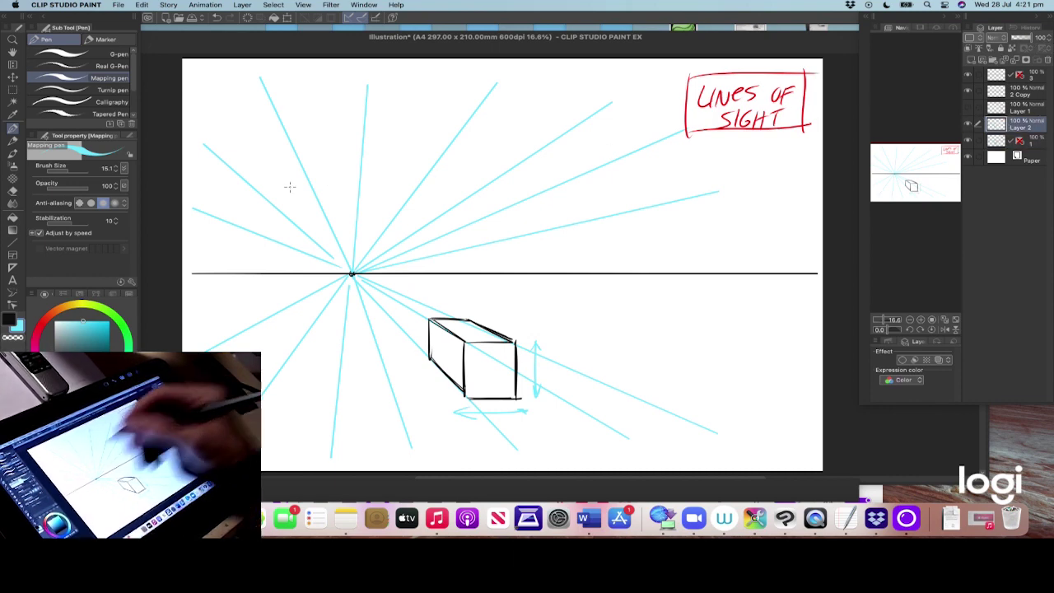
click(10, 317)
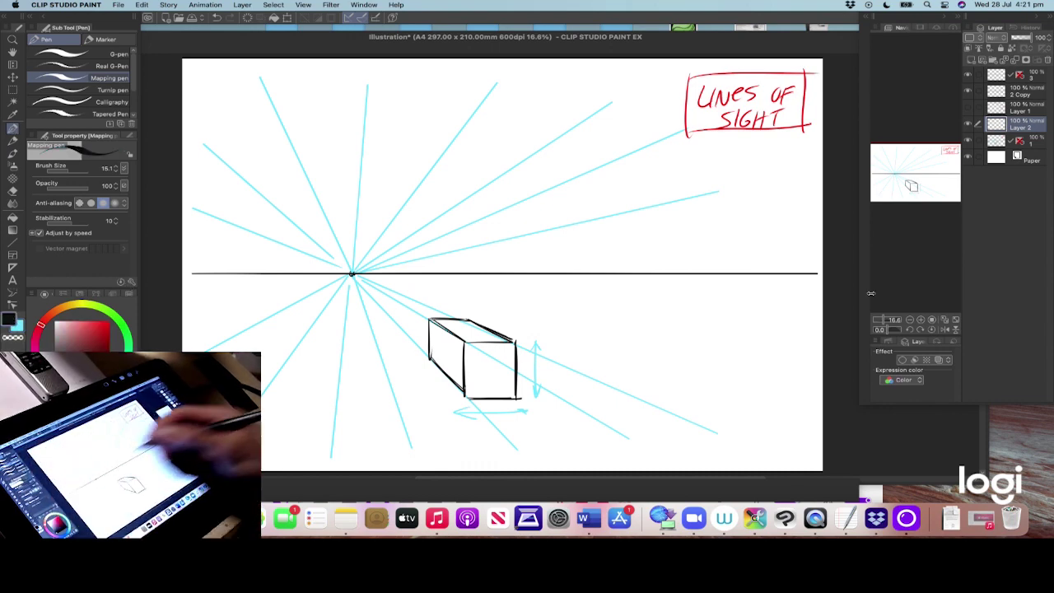
drag(466, 354, 491, 342)
mouse_move(463, 377)
mouse_down()
mouse_move(496, 344)
mouse_move(517, 349)
mouse_up()
mouse_move(466, 397)
mouse_down()
mouse_move(517, 356)
mouse_move(521, 385)
mouse_up()
mouse_move(509, 397)
mouse_down()
mouse_move(520, 379)
mouse_move(468, 400)
mouse_move(506, 425)
mouse_up()
Step: Hatch the cast shadow under the box and draw an arrow to the vanishing point
drag(517, 380, 577, 422)
mouse_move(472, 409)
mouse_down()
mouse_move(505, 394)
mouse_move(546, 395)
mouse_move(565, 412)
mouse_up()
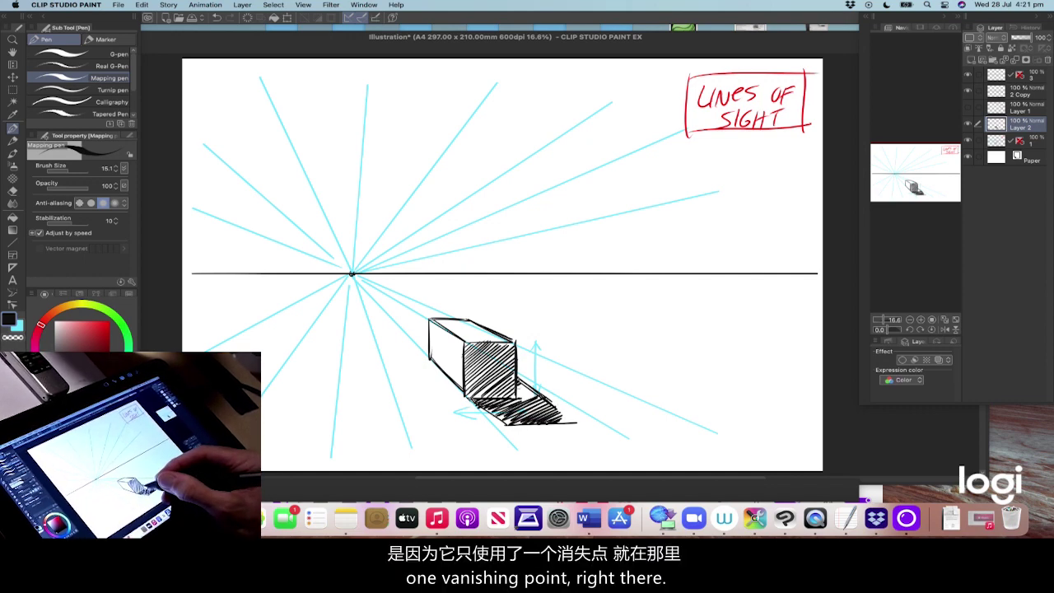
mouse_move(379, 226)
mouse_down()
mouse_move(359, 257)
mouse_move(374, 252)
mouse_move(344, 268)
mouse_move(361, 262)
mouse_up()
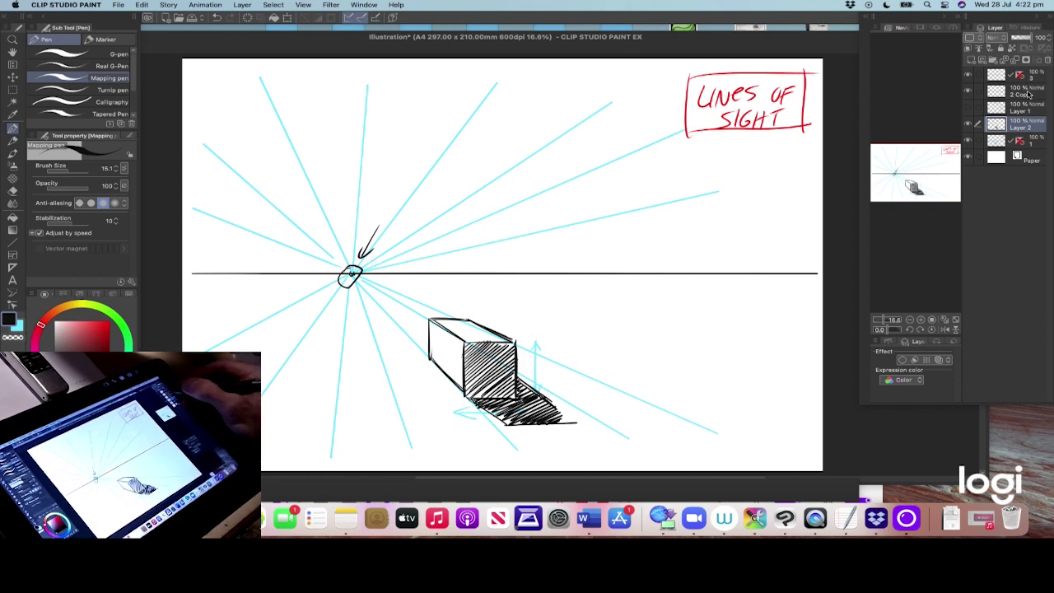
Step: Hide the box and sight-line layers, leaving only the horizon line
click(1029, 92)
click(968, 125)
click(968, 141)
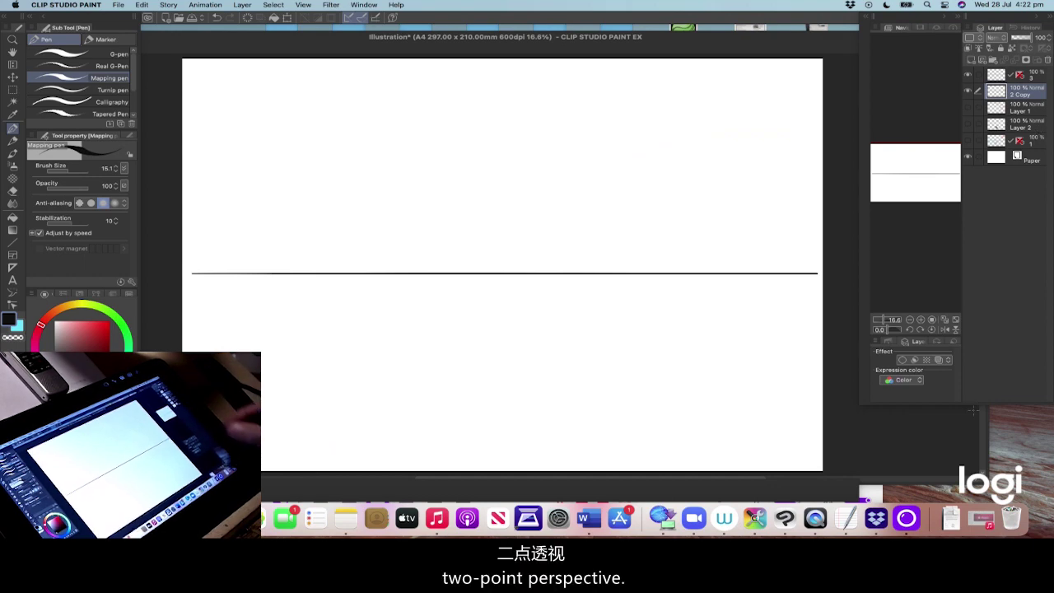
Step: On a new layer, place left and right vanishing-point dots on the horizon, then add Layer 4
click(972, 60)
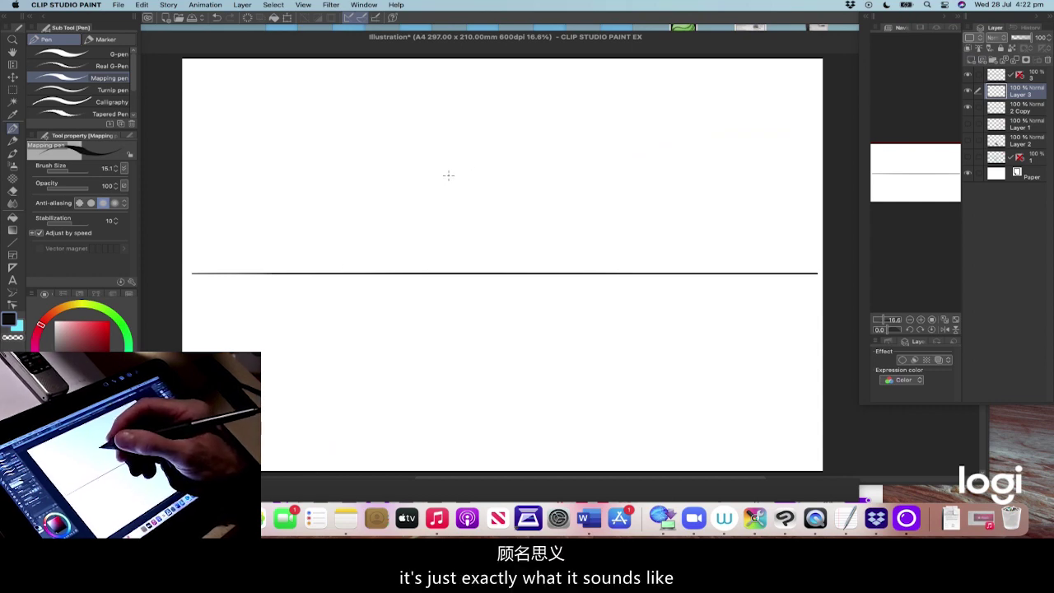
click(290, 272)
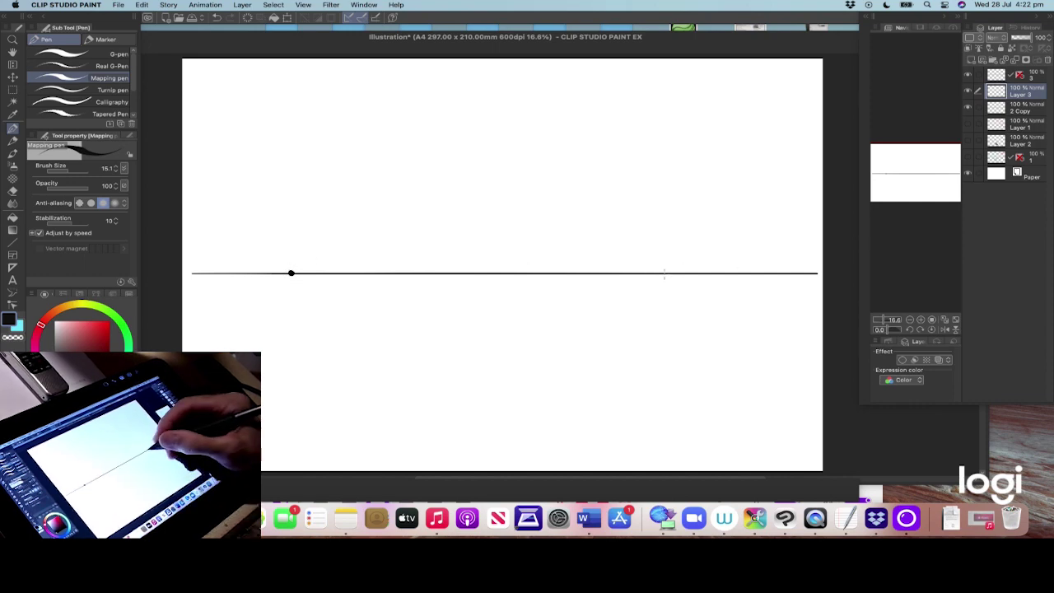
click(671, 272)
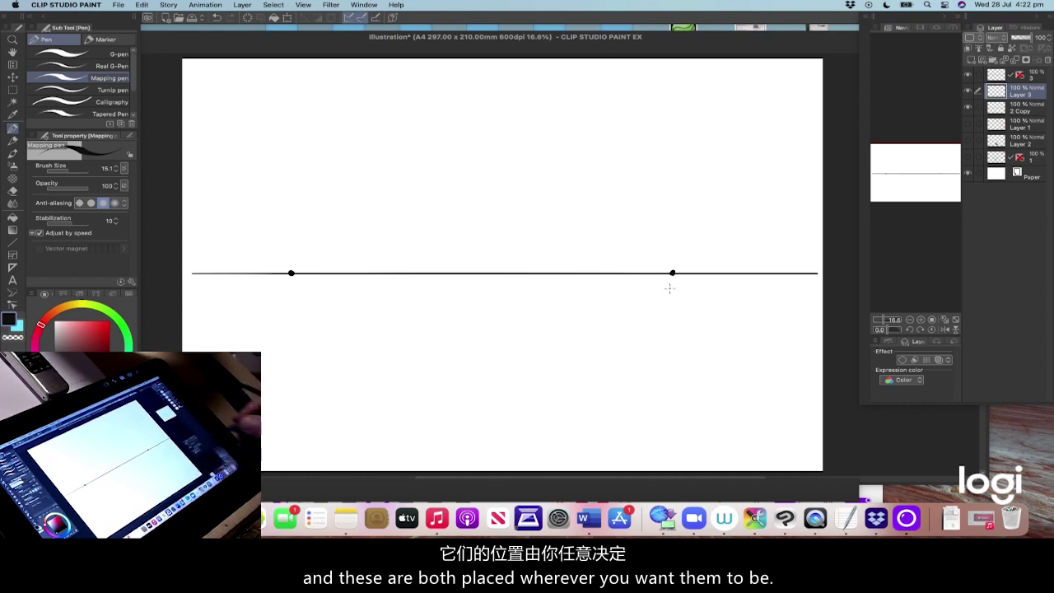
click(969, 60)
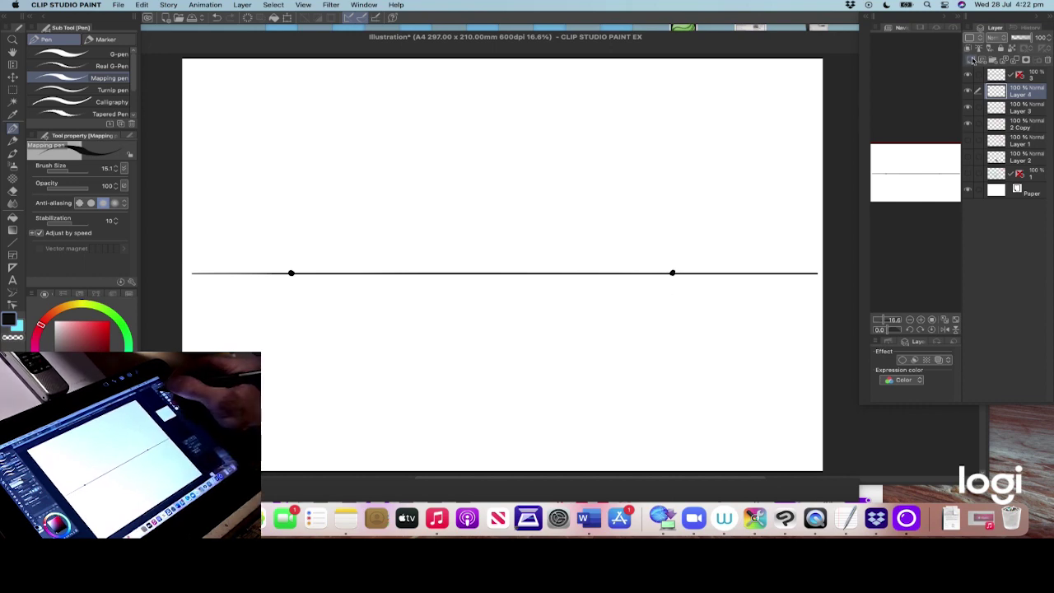
Step: Fan four linear rulers downward from the left vanishing point
click(13, 267)
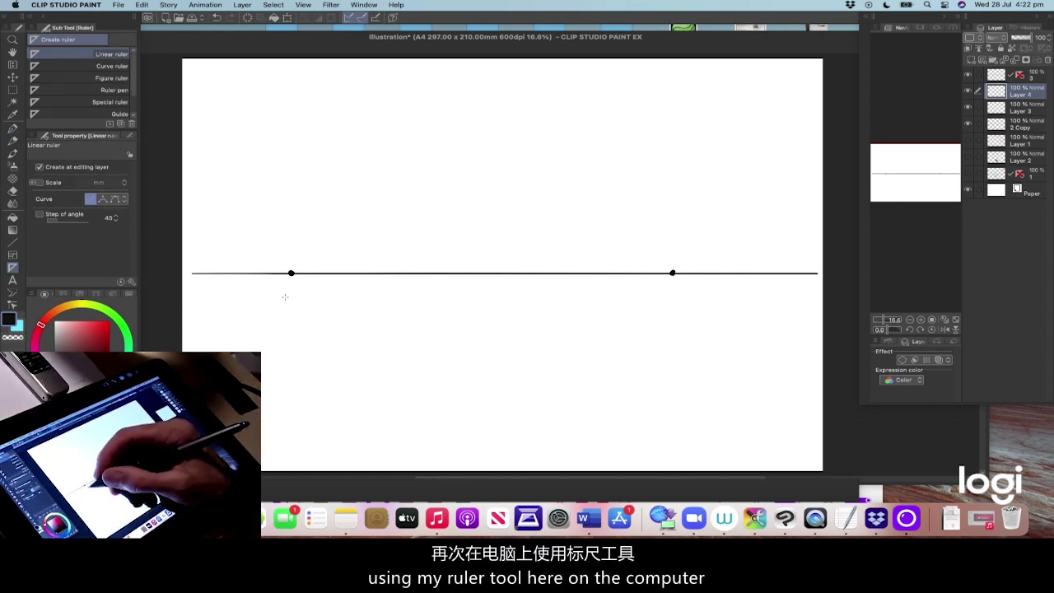
drag(290, 277, 255, 372)
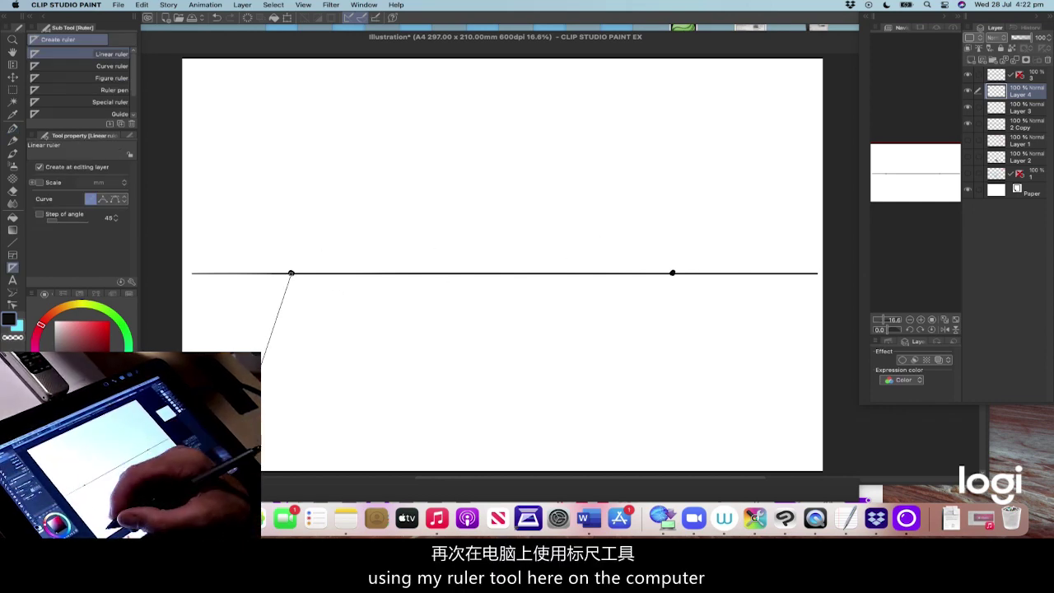
mouse_move(291, 275)
mouse_down()
mouse_move(295, 451)
mouse_move(365, 412)
mouse_move(390, 454)
mouse_move(356, 329)
mouse_move(476, 452)
mouse_up()
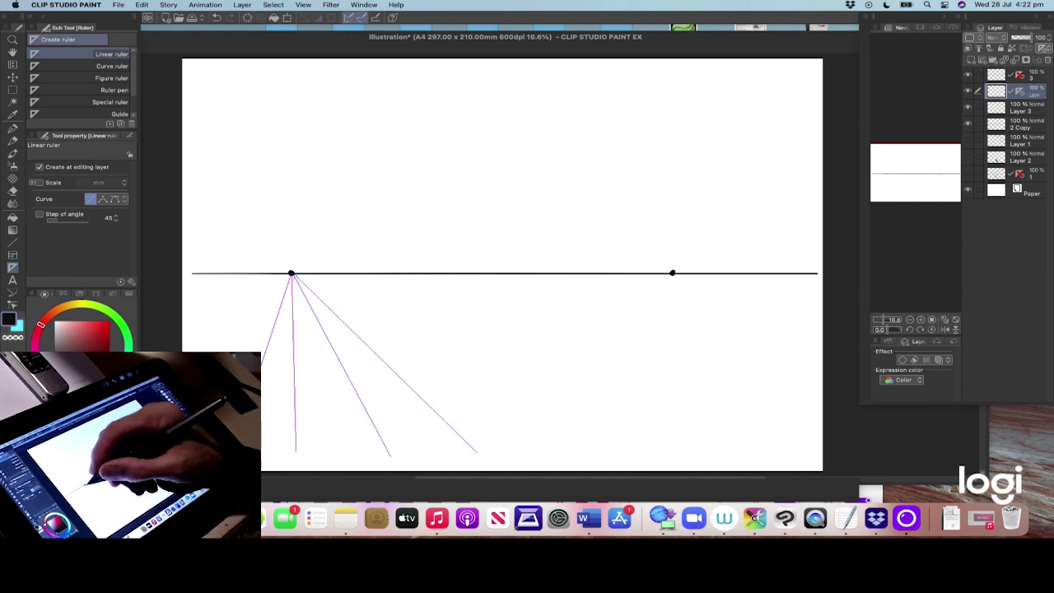
drag(291, 275, 566, 444)
drag(291, 275, 238, 350)
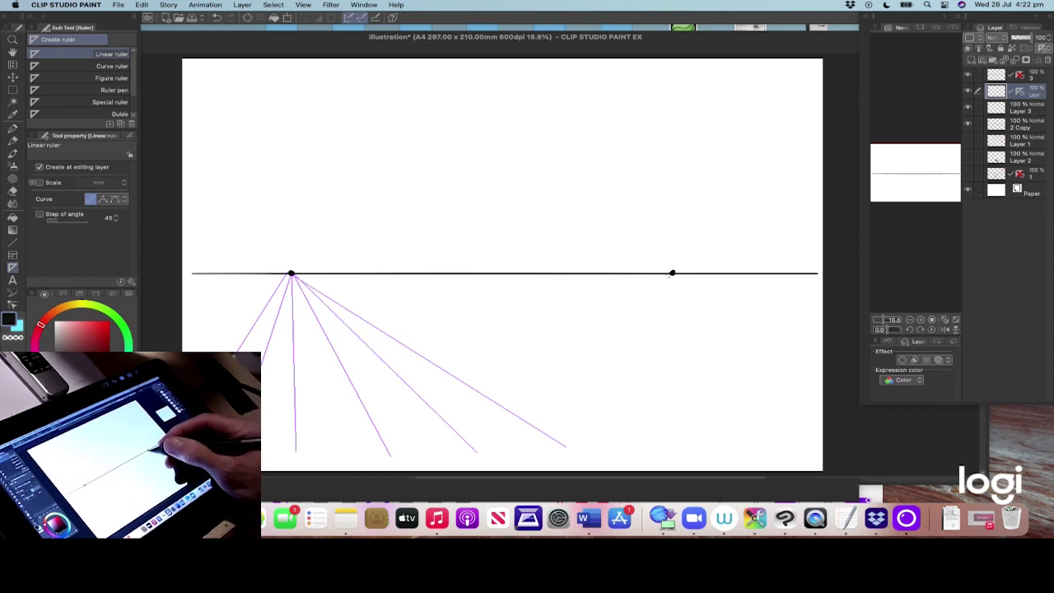
Step: Fan five linear rulers downward from the right vanishing point
drag(671, 272, 214, 415)
drag(672, 272, 443, 464)
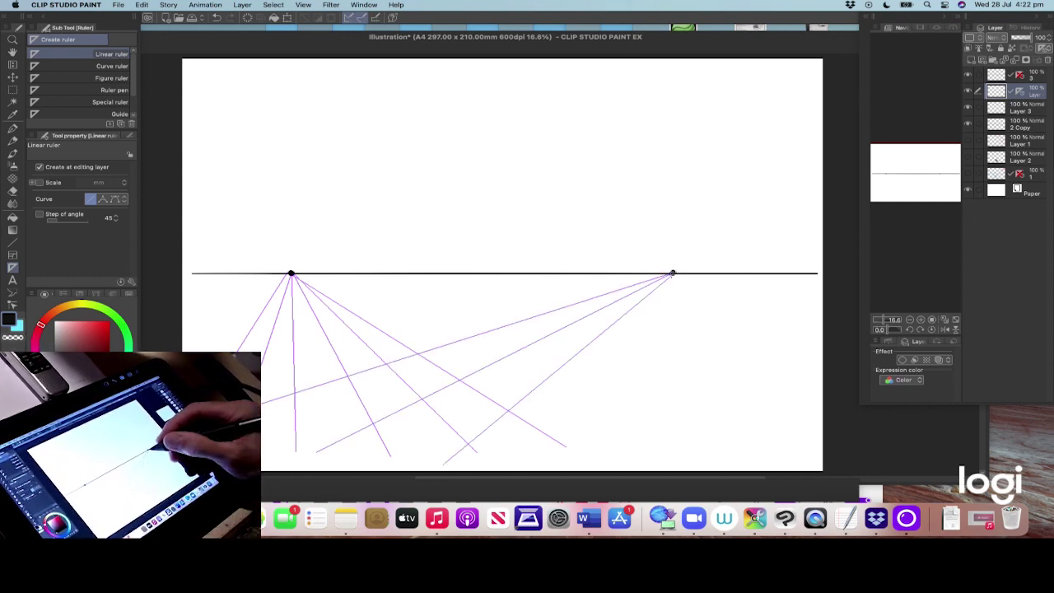
drag(671, 273, 556, 460)
drag(671, 273, 630, 458)
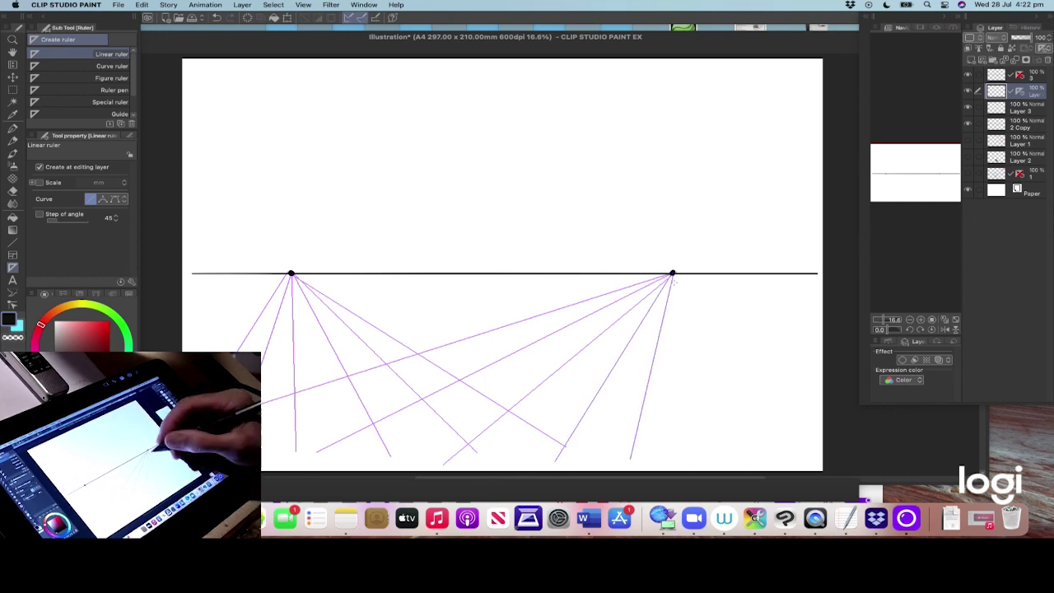
drag(672, 273, 697, 466)
Step: Add shallower crossing rulers alternately from the left and right vanishing points
drag(290, 273, 691, 430)
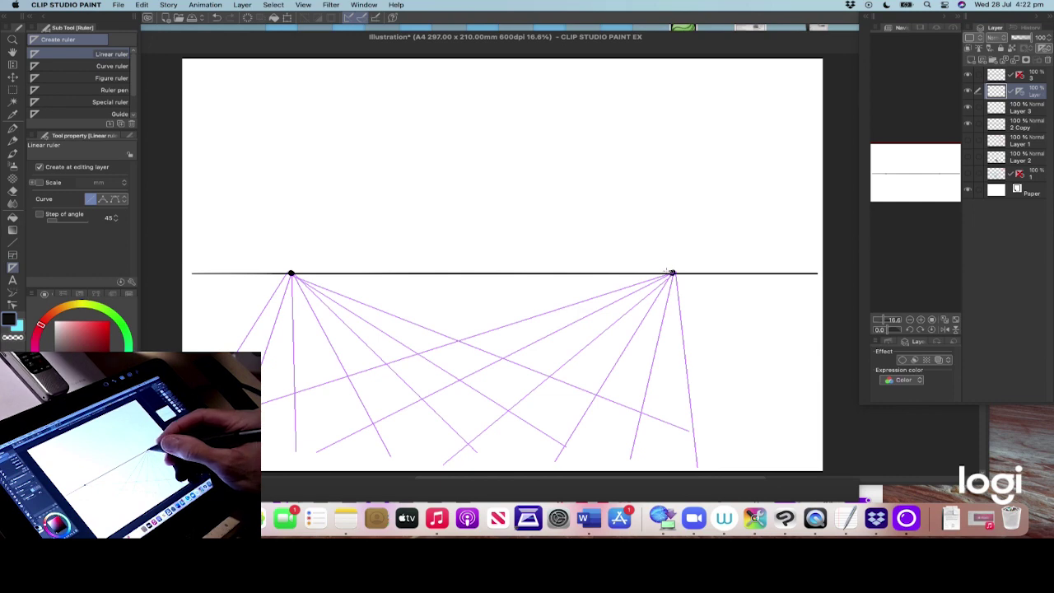
drag(291, 273, 751, 406)
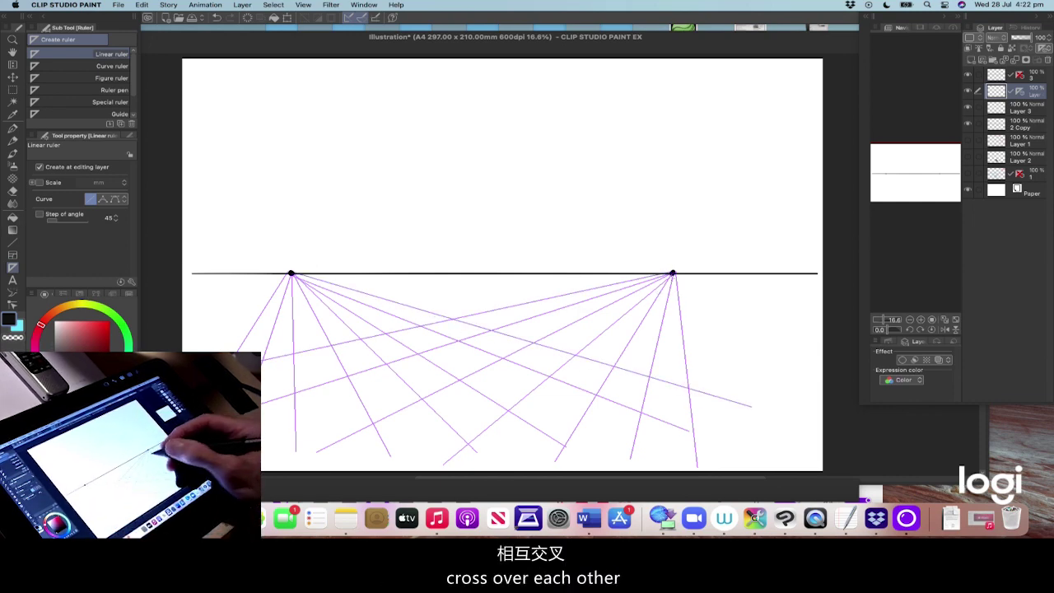
drag(672, 273, 214, 340)
drag(290, 273, 774, 375)
drag(673, 273, 205, 324)
drag(291, 273, 779, 350)
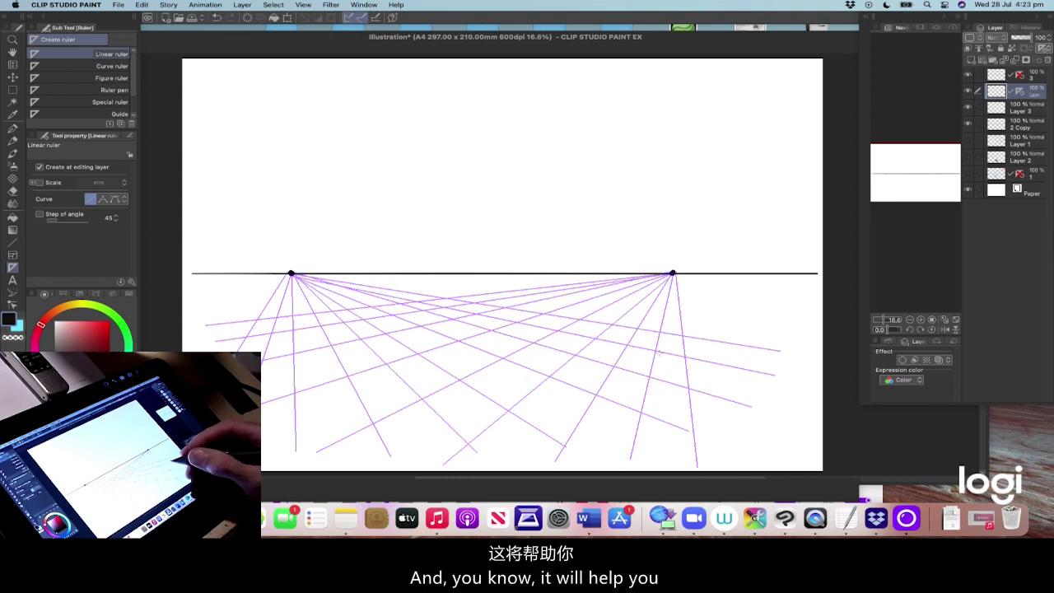
click(13, 128)
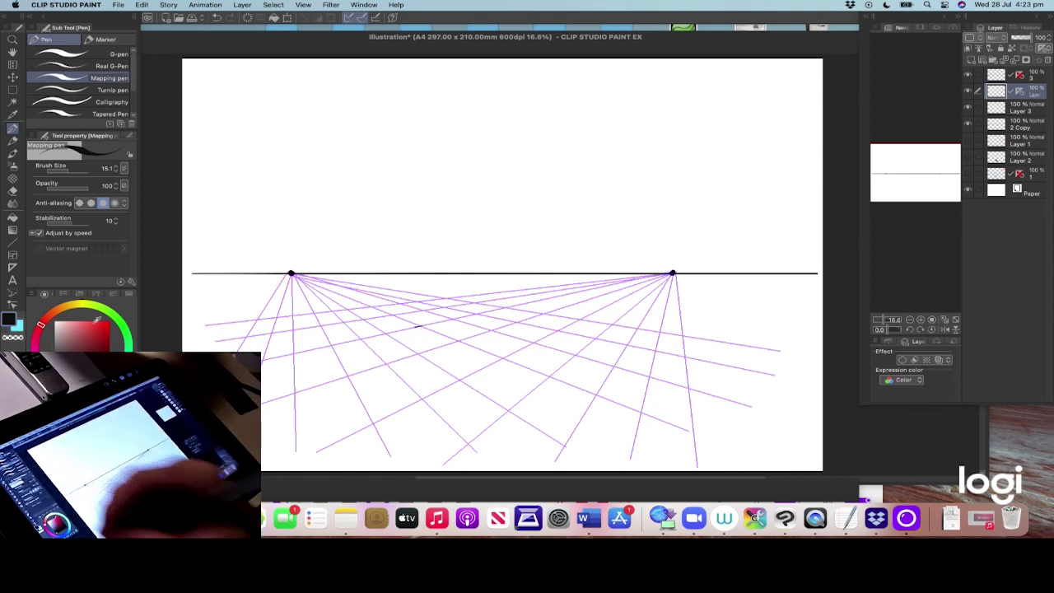
Step: Retrace the guide lines from the right vanishing point in cyan
click(17, 327)
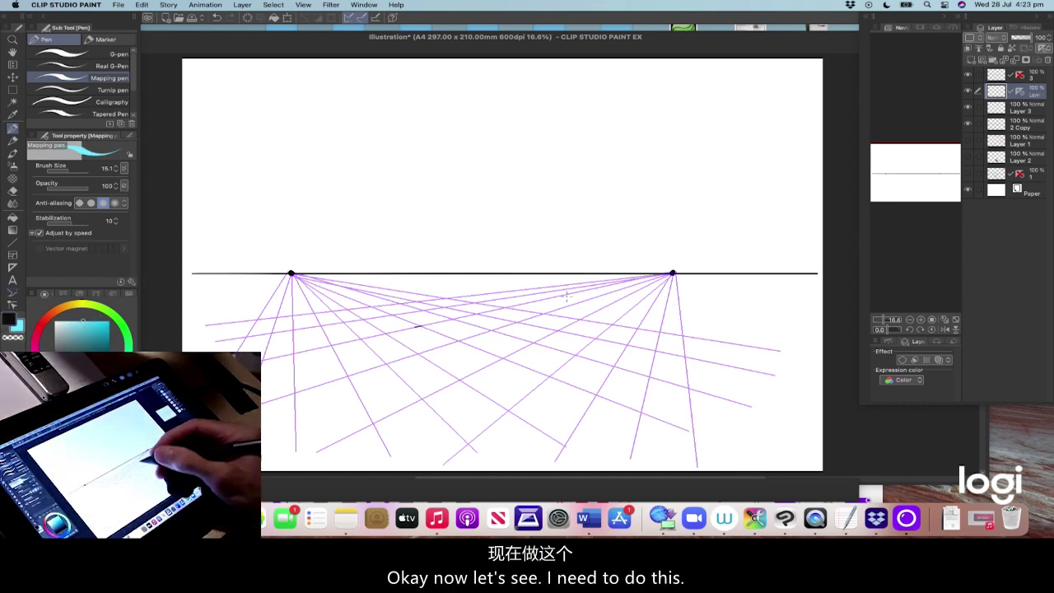
drag(261, 359, 710, 267)
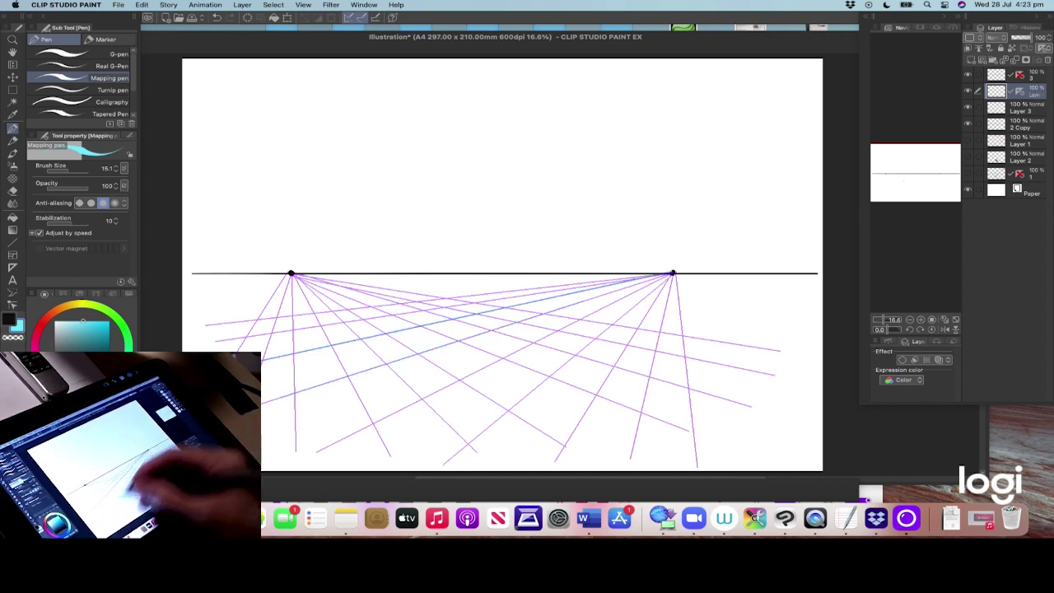
drag(261, 403, 663, 276)
drag(316, 451, 659, 279)
drag(663, 277, 448, 458)
mouse_move(560, 452)
mouse_down()
mouse_move(670, 277)
mouse_move(631, 457)
mouse_up()
drag(674, 277, 697, 467)
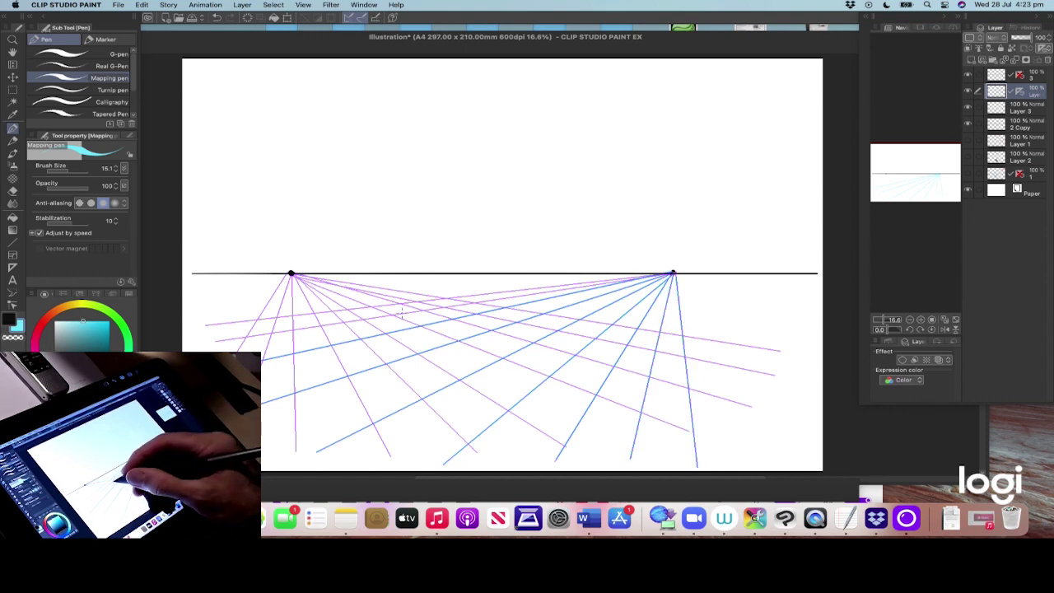
Step: Retrace the remaining pink lines from the left vanishing point in cyan
mouse_move(404, 313)
mouse_down()
mouse_move(214, 342)
mouse_move(287, 282)
mouse_up()
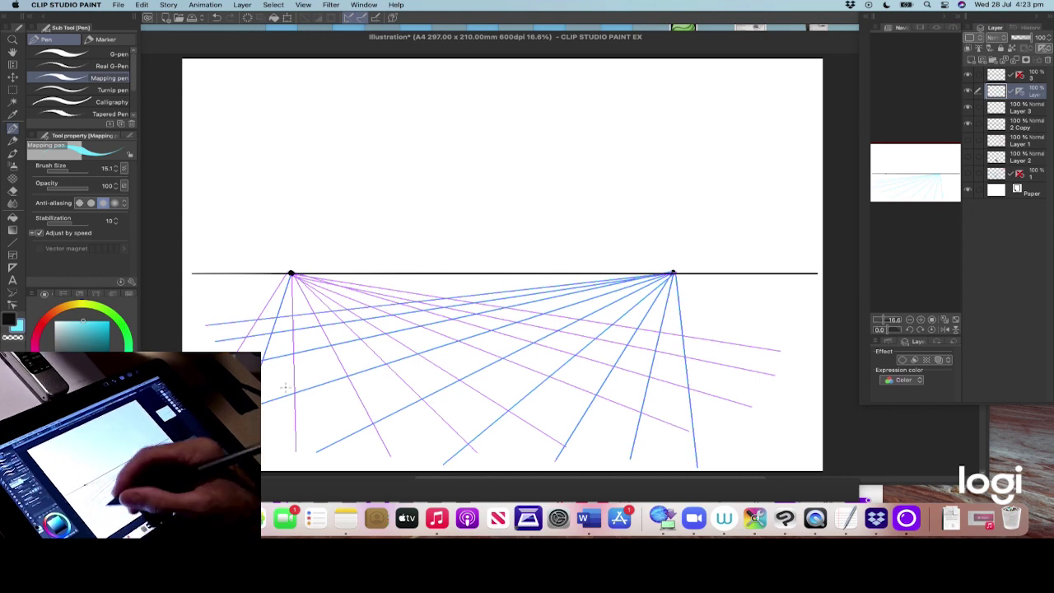
drag(291, 276, 390, 454)
drag(292, 276, 565, 444)
drag(291, 276, 688, 435)
drag(635, 372, 751, 405)
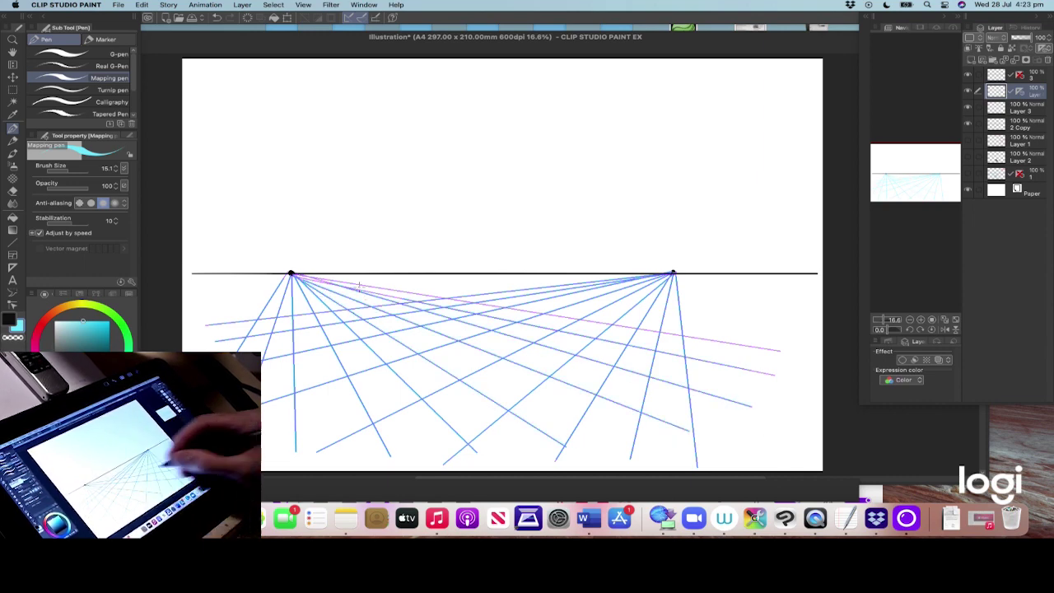
drag(699, 341, 292, 276)
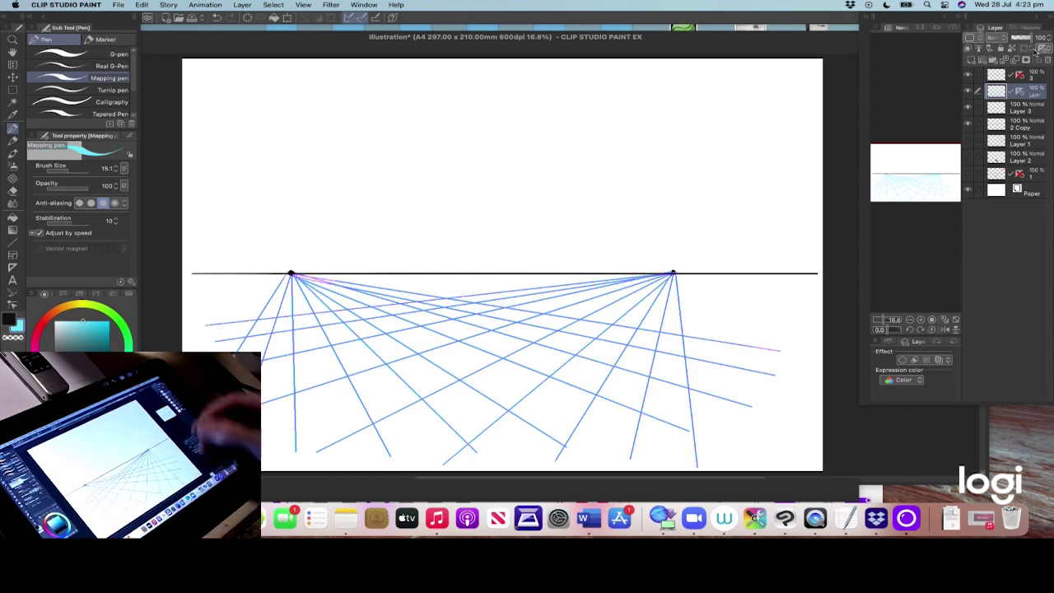
Step: Apply Layer color to the guide layer, set it to 49% opacity, and select 2 Copy
click(1042, 47)
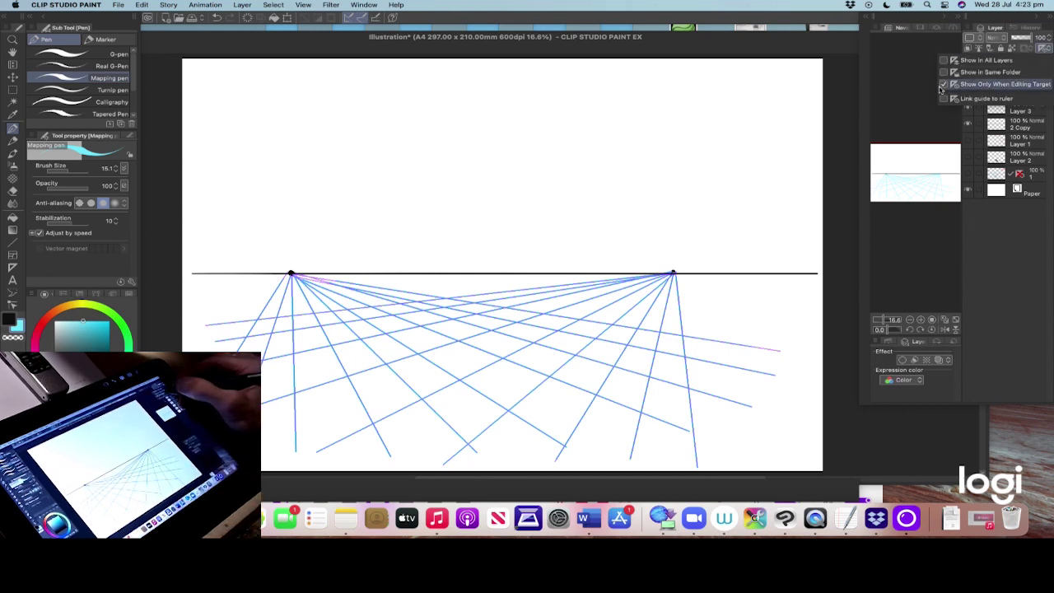
click(957, 84)
drag(1027, 39, 1019, 41)
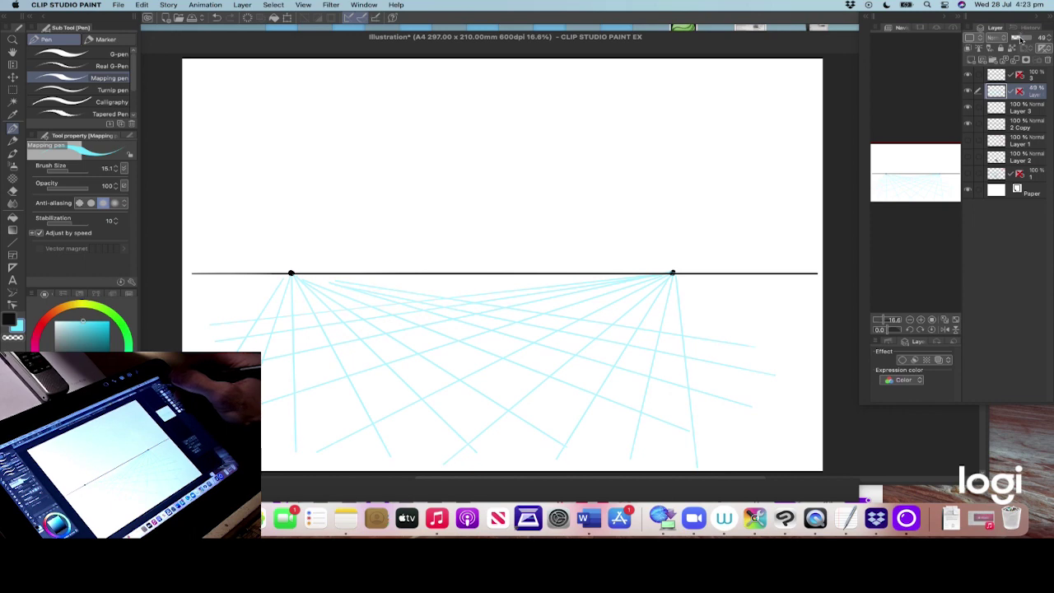
click(1027, 125)
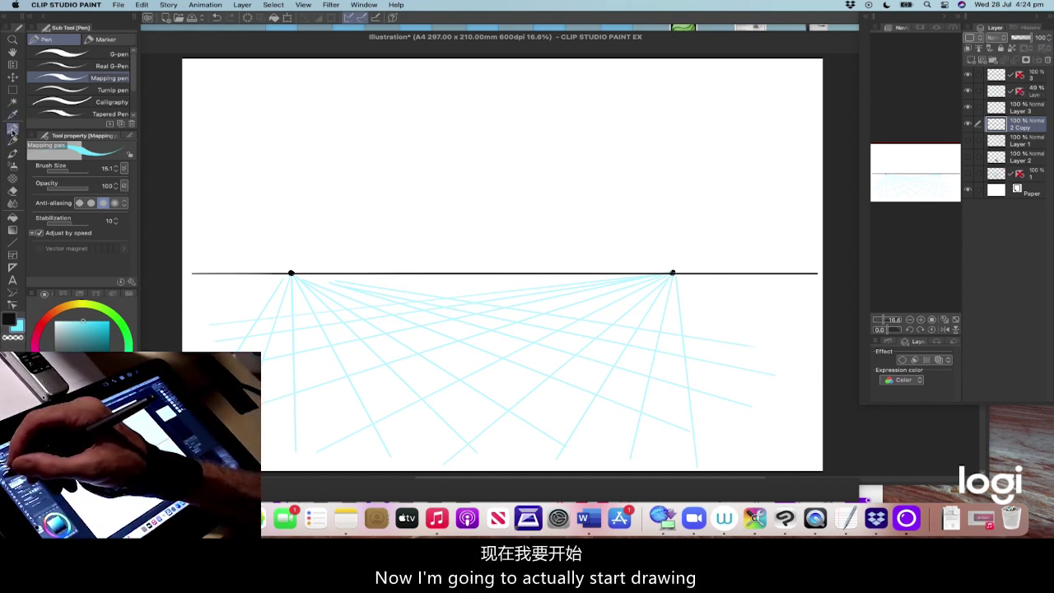
Step: Switch to black and draw the box's top edges toward both vanishing points
key(x)
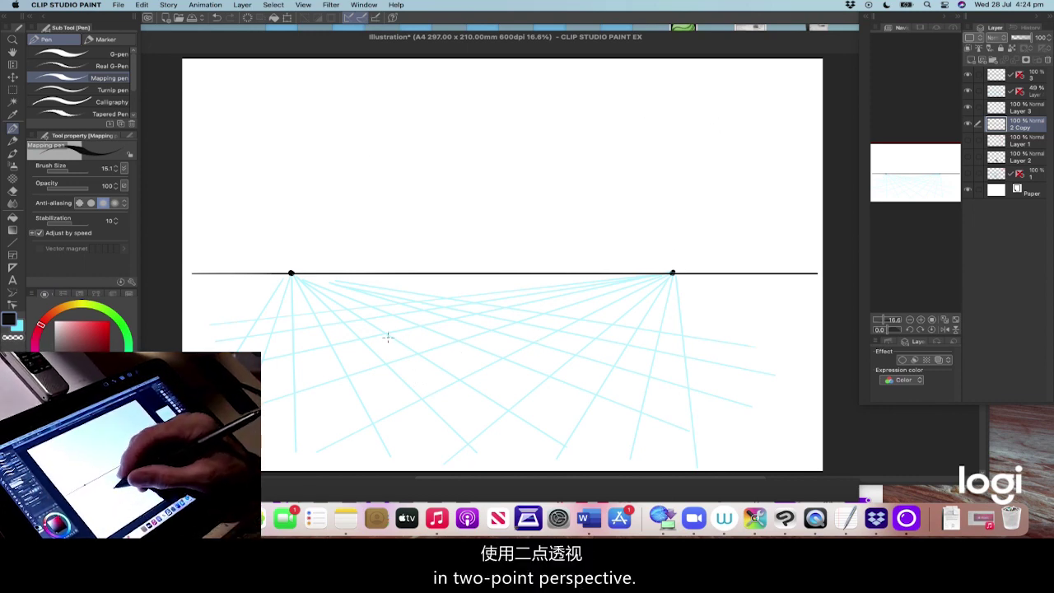
mouse_move(388, 334)
mouse_down()
mouse_move(389, 360)
mouse_move(454, 316)
mouse_up()
drag(461, 379, 528, 344)
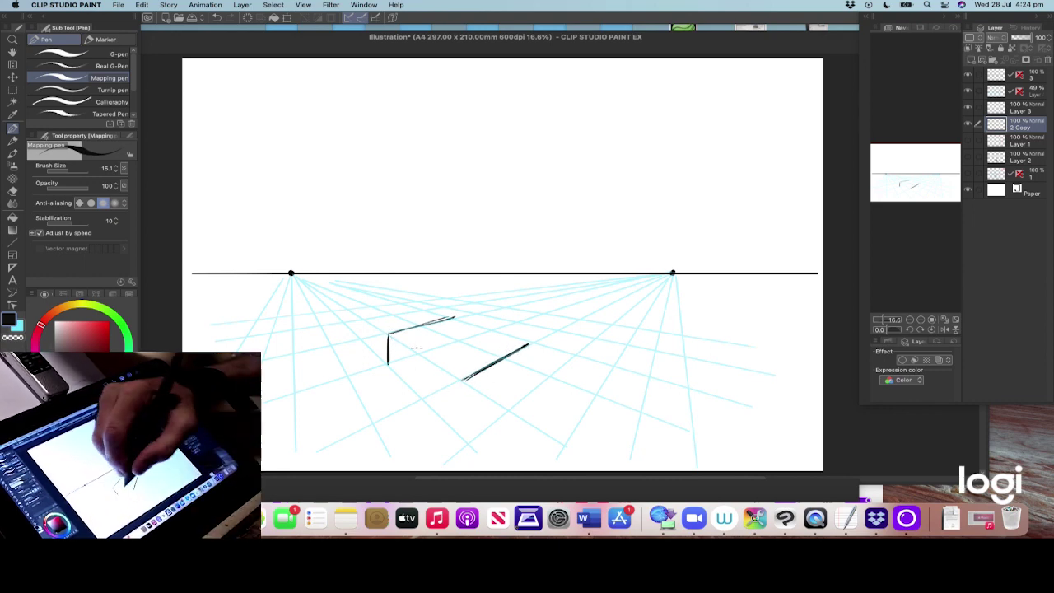
drag(389, 333, 460, 382)
mouse_move(388, 362)
mouse_down()
mouse_move(432, 408)
mouse_move(390, 365)
mouse_up()
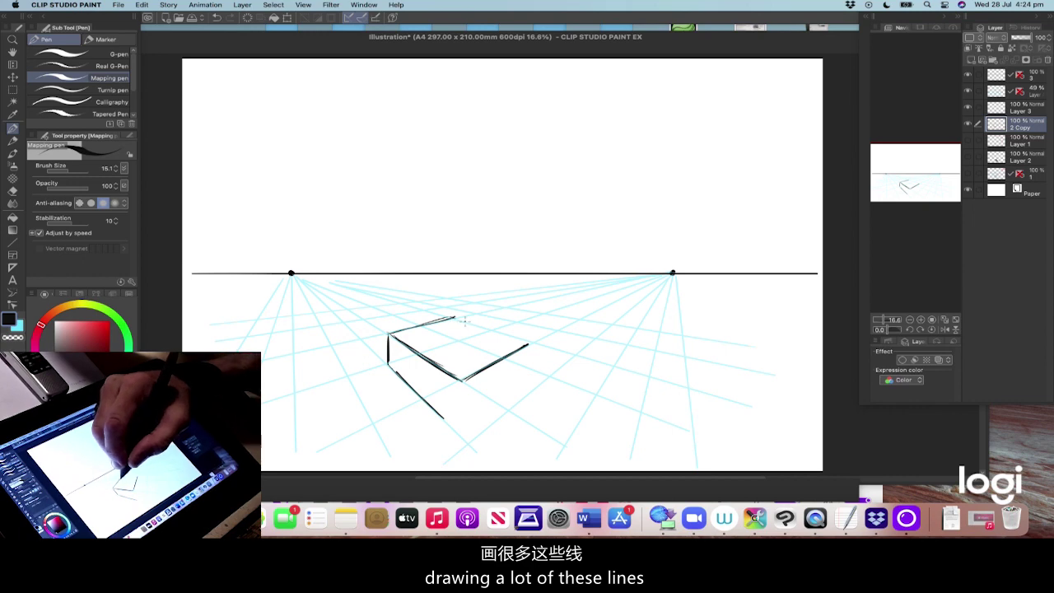
drag(454, 316, 522, 346)
Step: Add the box's front and right vertical edges and its bottom right edge
mouse_move(461, 382)
mouse_down()
mouse_move(460, 420)
mouse_move(438, 414)
mouse_move(459, 434)
mouse_up()
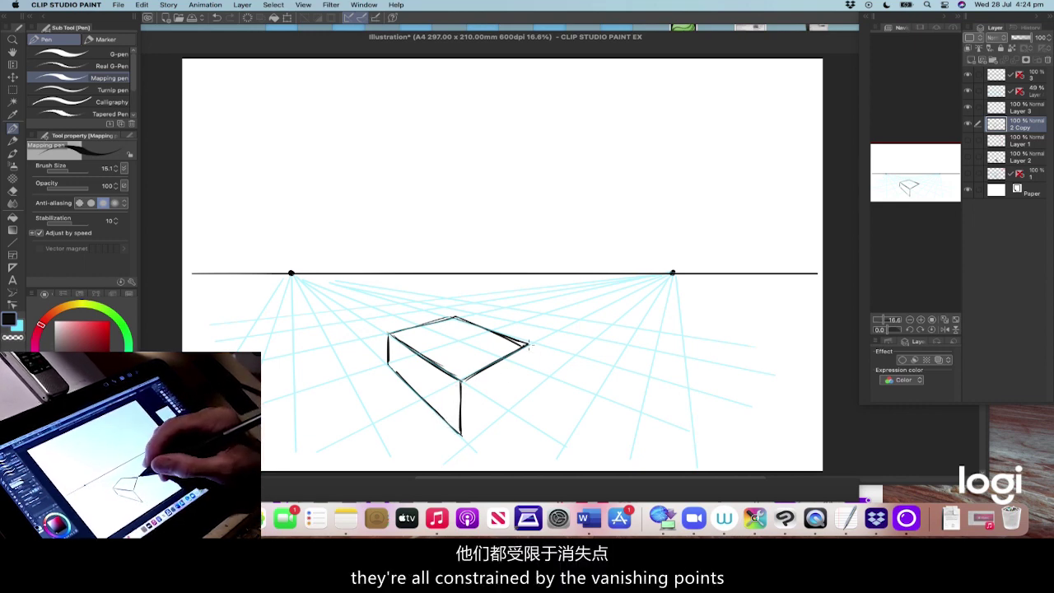
drag(527, 344, 527, 381)
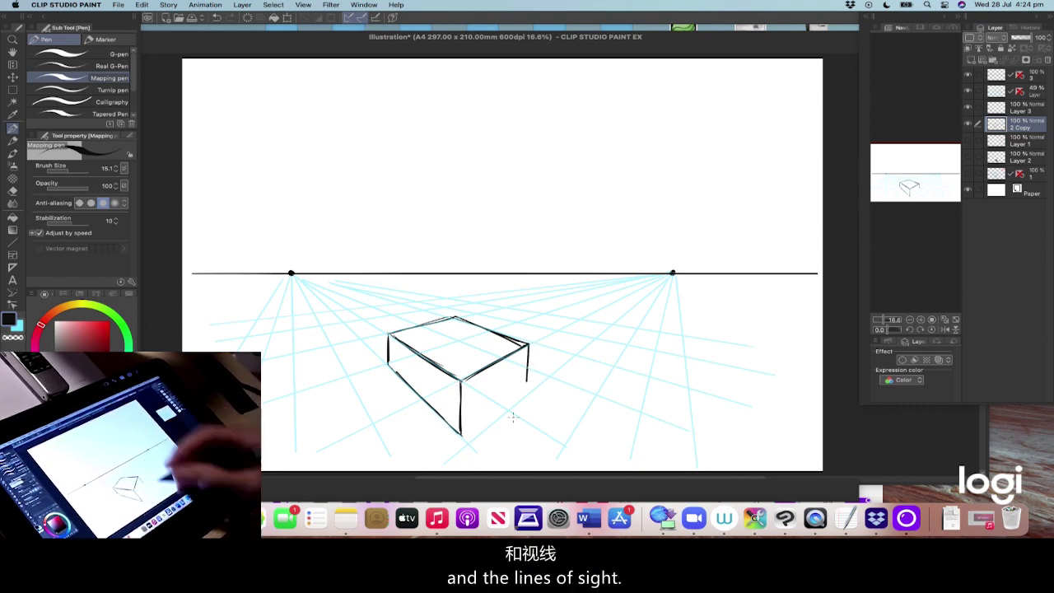
drag(461, 433, 504, 400)
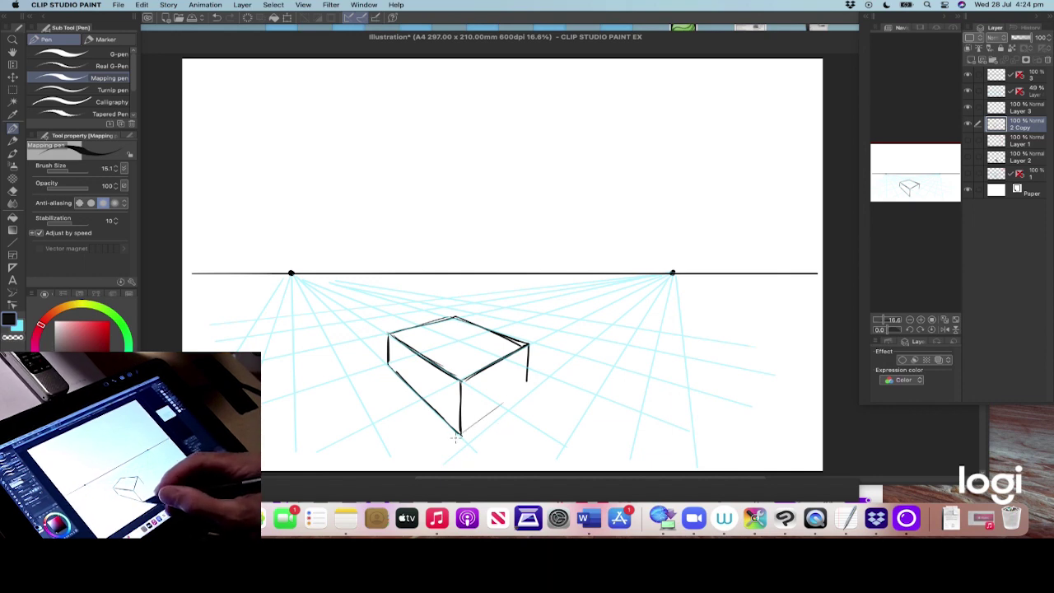
mouse_move(461, 434)
mouse_down()
mouse_move(527, 380)
mouse_move(519, 387)
mouse_up()
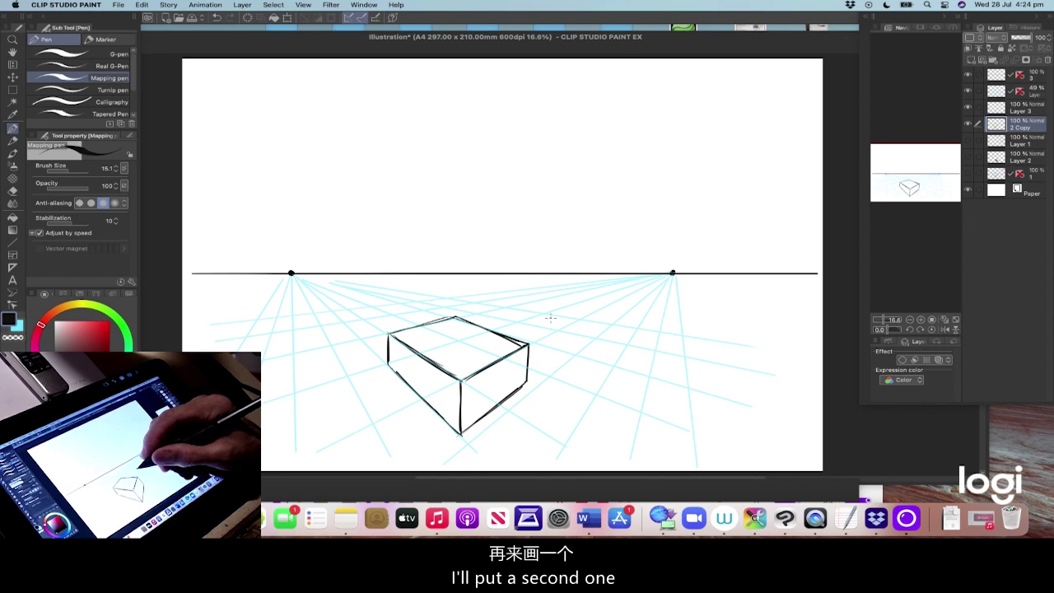
Step: Draw the taller second box's three vertical edges and its top and bottom edges toward the vanishing points
drag(552, 317, 553, 367)
drag(595, 322, 595, 394)
mouse_move(553, 314)
mouse_down()
mouse_move(595, 324)
mouse_move(581, 304)
mouse_move(630, 302)
mouse_up()
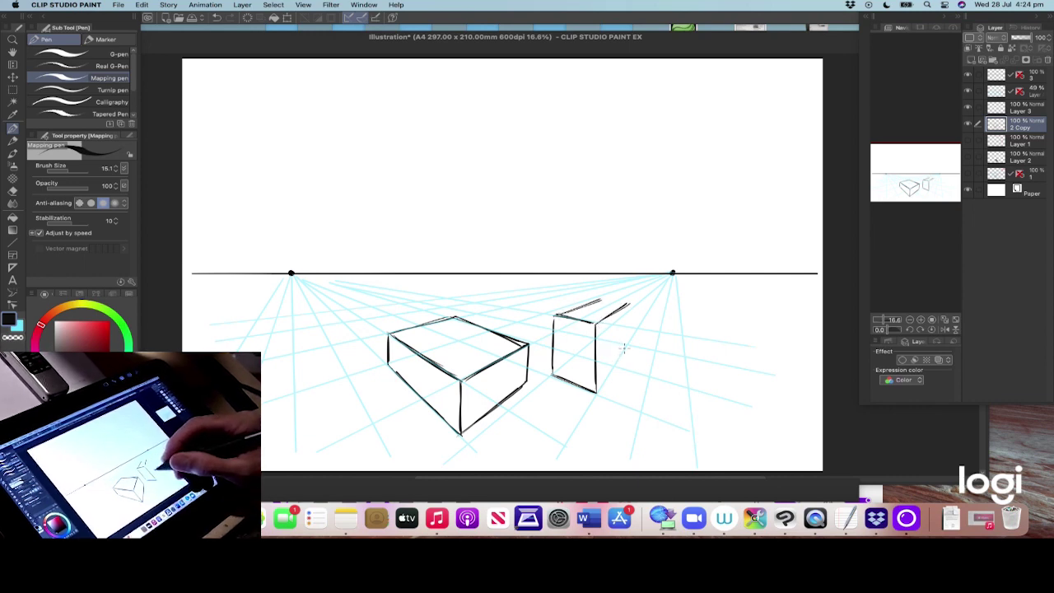
drag(626, 344, 601, 395)
drag(616, 359, 594, 399)
drag(628, 304, 626, 345)
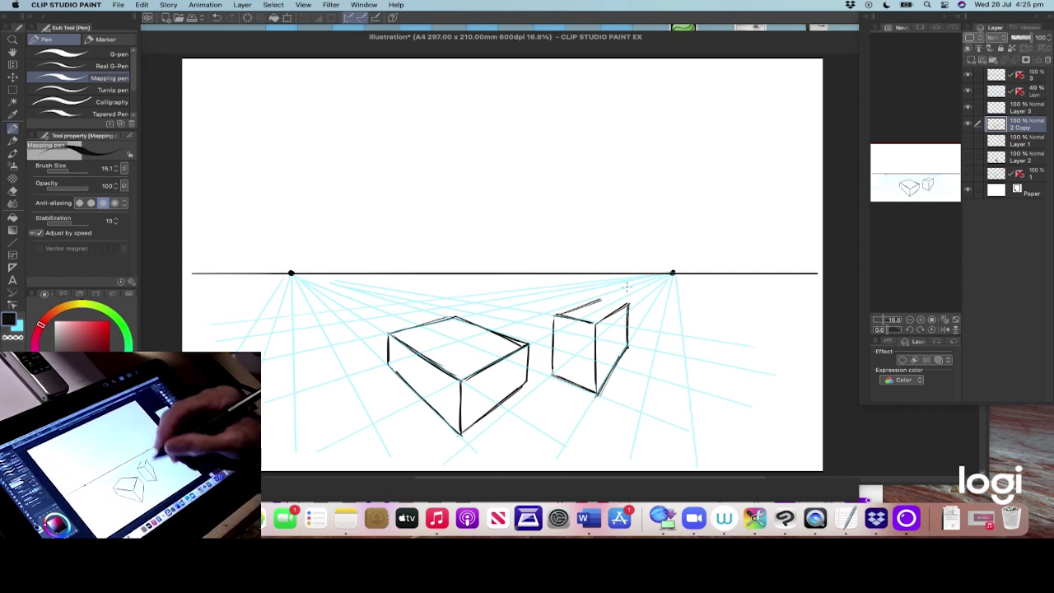
drag(596, 302, 626, 306)
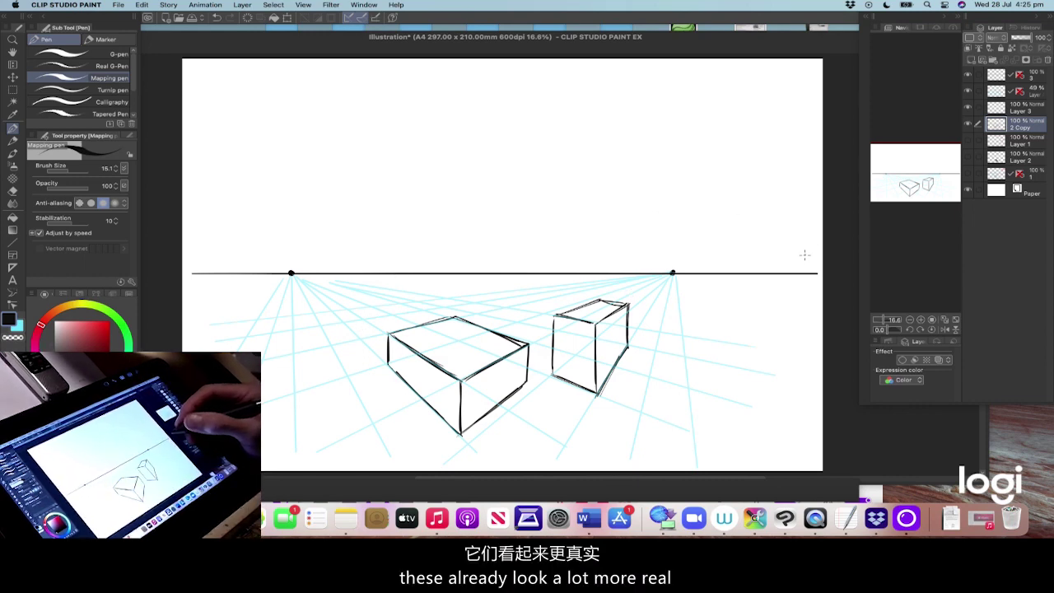
Step: Hatch the large box's right face, then the small box's right face, with dense black strokes
drag(466, 381, 458, 428)
mouse_move(482, 363)
mouse_down()
mouse_move(461, 427)
mouse_move(475, 428)
mouse_up()
drag(515, 353, 483, 416)
mouse_move(519, 344)
mouse_down()
mouse_move(492, 412)
mouse_move(514, 387)
mouse_up()
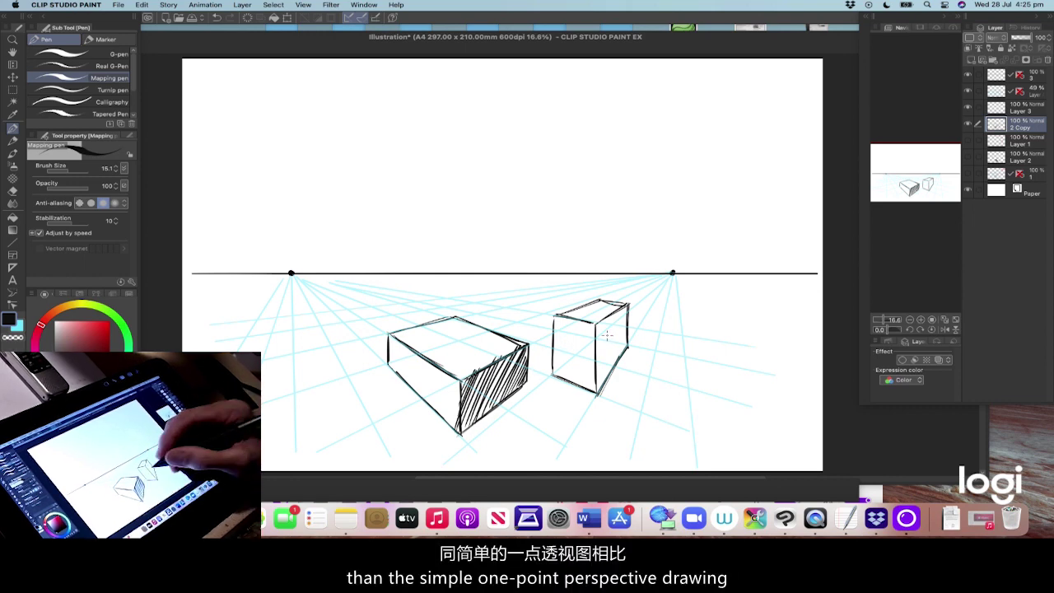
mouse_move(596, 328)
mouse_down()
mouse_move(596, 354)
mouse_move(609, 316)
mouse_move(601, 362)
mouse_up()
mouse_move(622, 308)
mouse_down()
mouse_move(595, 387)
mouse_move(625, 307)
mouse_move(601, 387)
mouse_move(628, 328)
mouse_move(619, 355)
mouse_up()
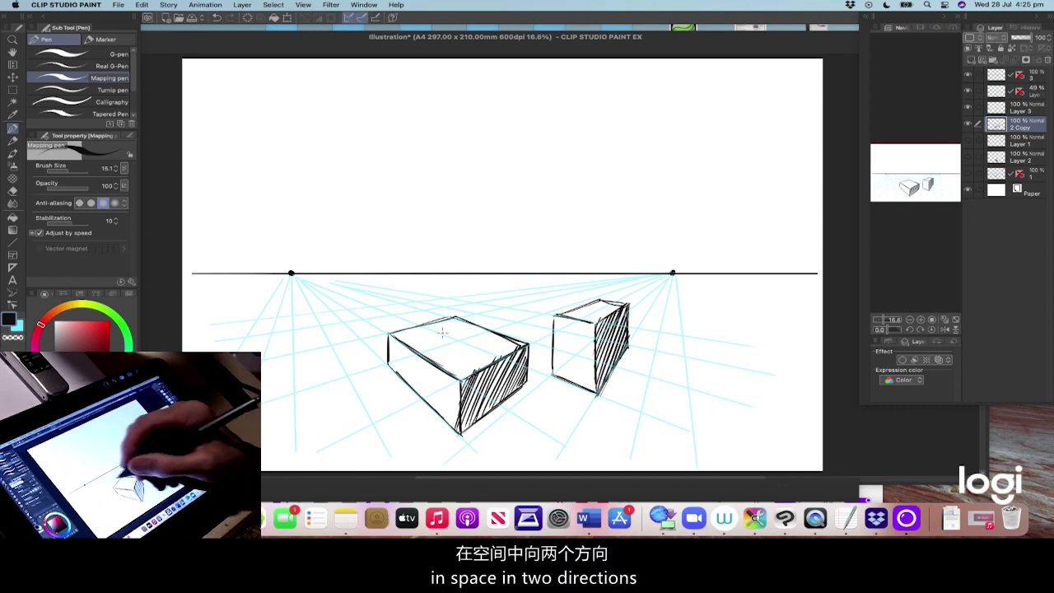
Step: Write 1 and 2 at the vanishing points and add small windows on both boxes
drag(293, 247, 291, 260)
mouse_move(673, 249)
mouse_down()
mouse_move(676, 265)
mouse_move(686, 262)
mouse_up()
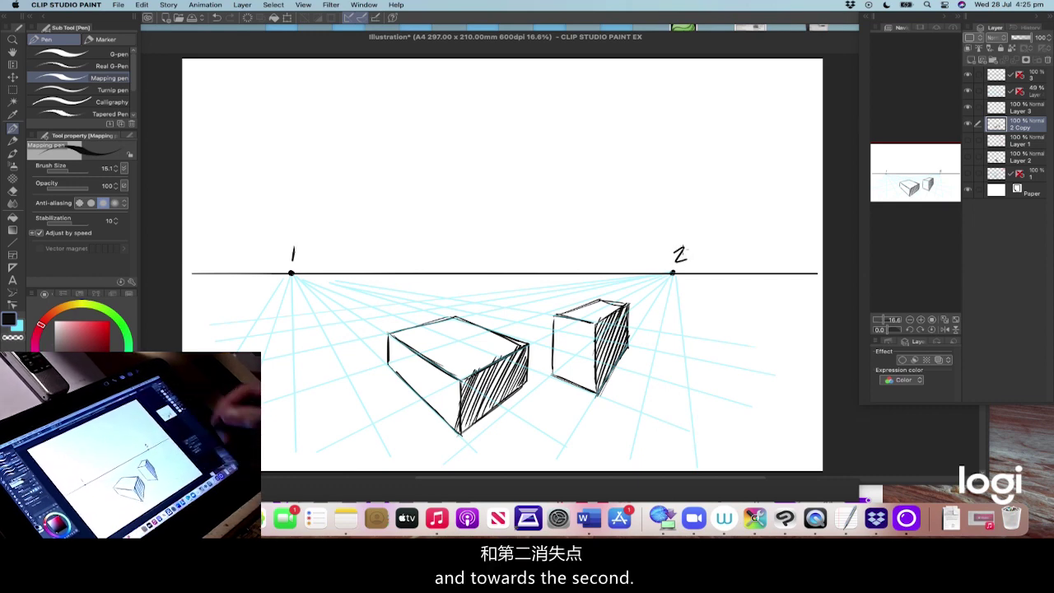
drag(387, 328, 389, 367)
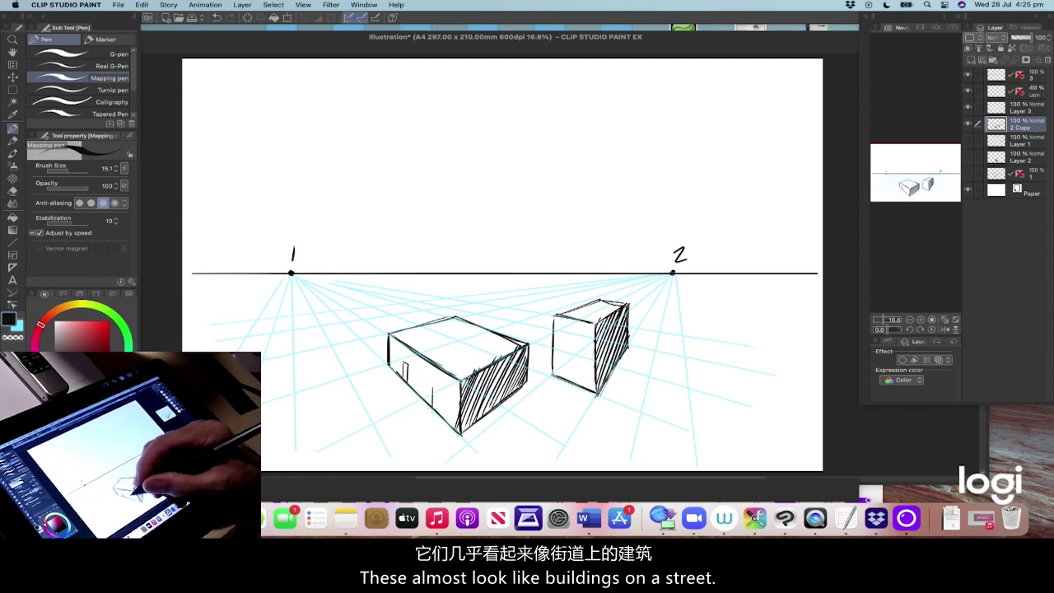
mouse_move(433, 408)
mouse_down()
mouse_move(437, 386)
mouse_move(415, 383)
mouse_move(445, 405)
mouse_up()
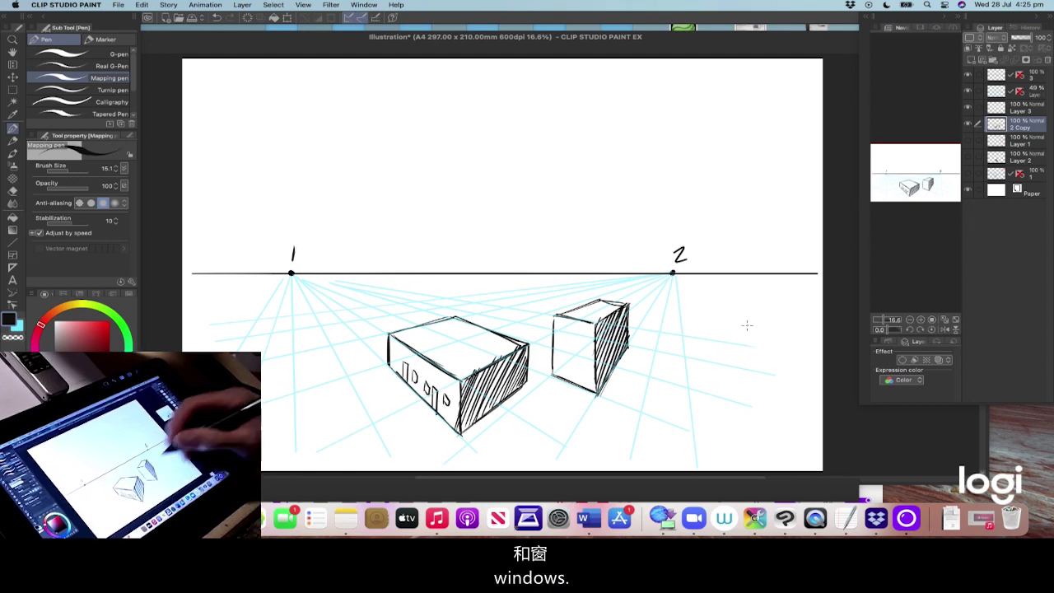
mouse_move(557, 323)
mouse_down()
mouse_move(558, 334)
mouse_move(574, 334)
mouse_move(563, 354)
mouse_move(578, 459)
mouse_move(631, 349)
mouse_up()
Step: Draw street edge lines receding from both boxes, plus a vertical line on the right
drag(598, 427, 640, 338)
mouse_move(612, 390)
mouse_down()
mouse_move(633, 344)
mouse_move(664, 451)
mouse_up()
mouse_move(670, 369)
mouse_down()
mouse_move(669, 463)
mouse_move(665, 434)
mouse_up()
drag(369, 367, 433, 448)
Step: Draw a neighbouring building's vertical edge and roofline left of the large box
mouse_move(301, 354)
mouse_down()
mouse_move(318, 451)
mouse_move(306, 395)
mouse_up()
drag(298, 344, 306, 386)
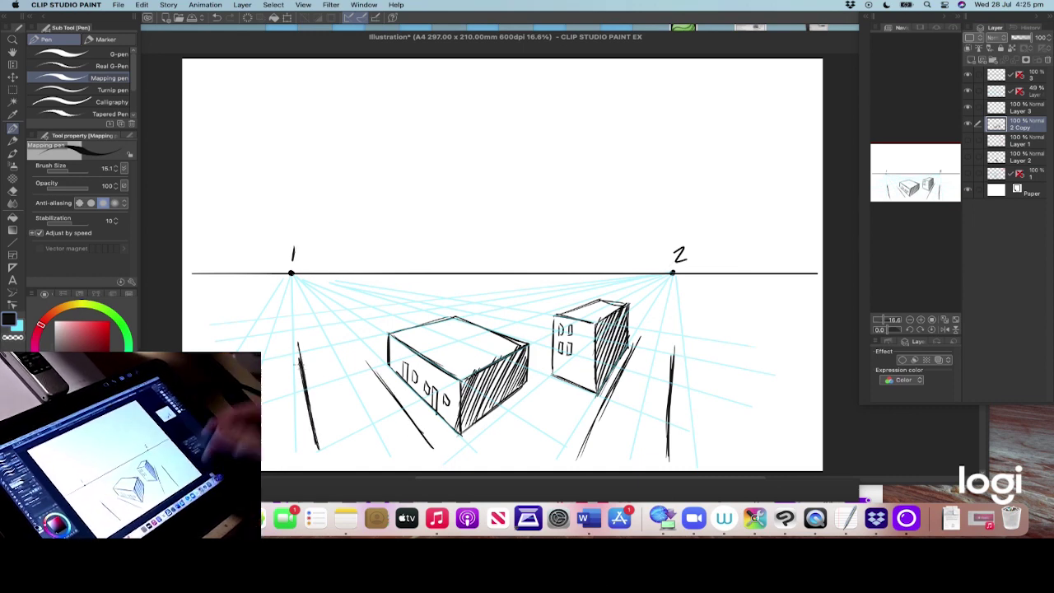
drag(297, 340, 414, 320)
drag(300, 339, 414, 320)
mouse_move(368, 356)
mouse_down()
mouse_move(389, 346)
mouse_move(372, 364)
mouse_up()
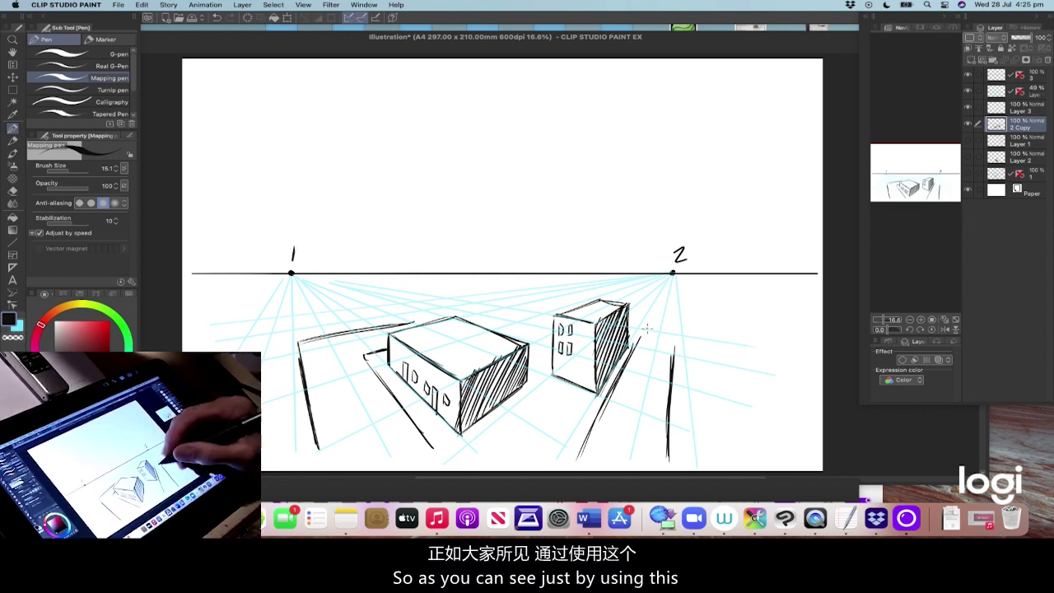
Step: Extend the right vertical line upward, darken the small box's side, and mark the large box's top
drag(671, 365, 678, 298)
drag(629, 343, 639, 331)
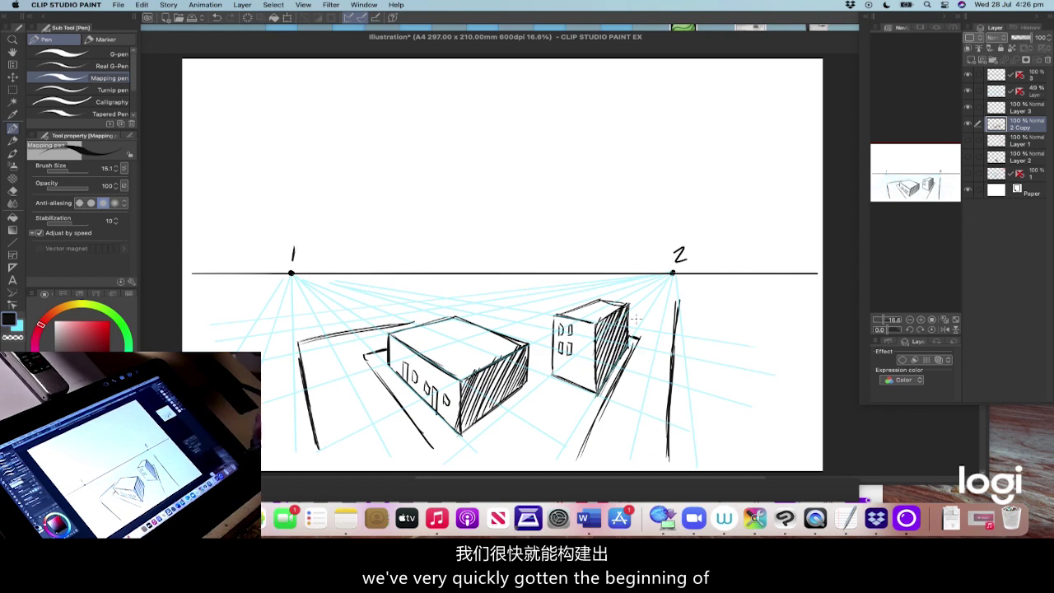
drag(441, 328, 445, 343)
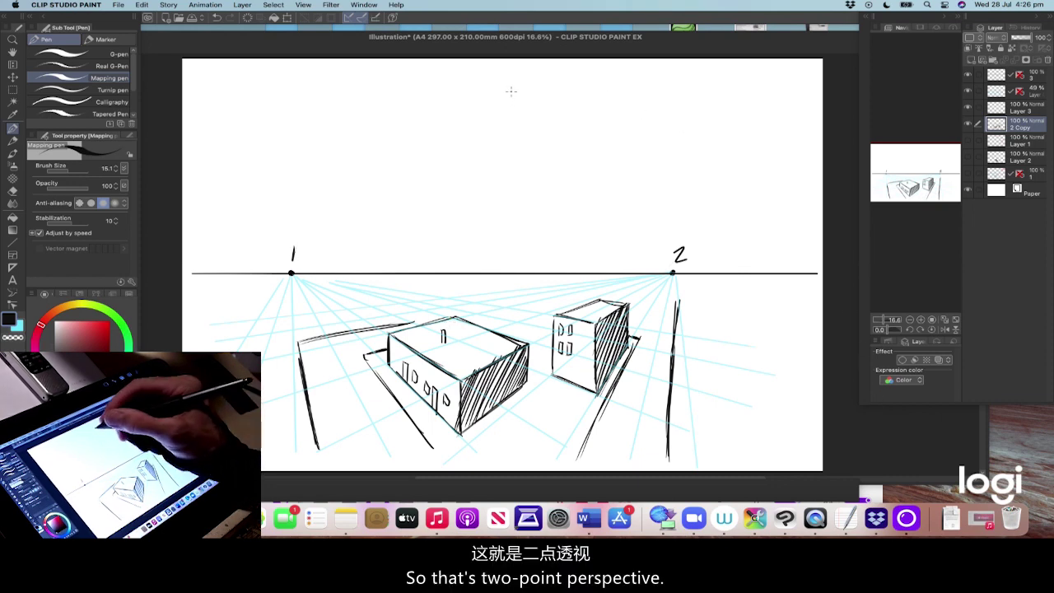
Step: Handwrite '2 POINT PERSPECTIVE' in red above the horizon, then hide the 2 Copy sketch layer
click(102, 325)
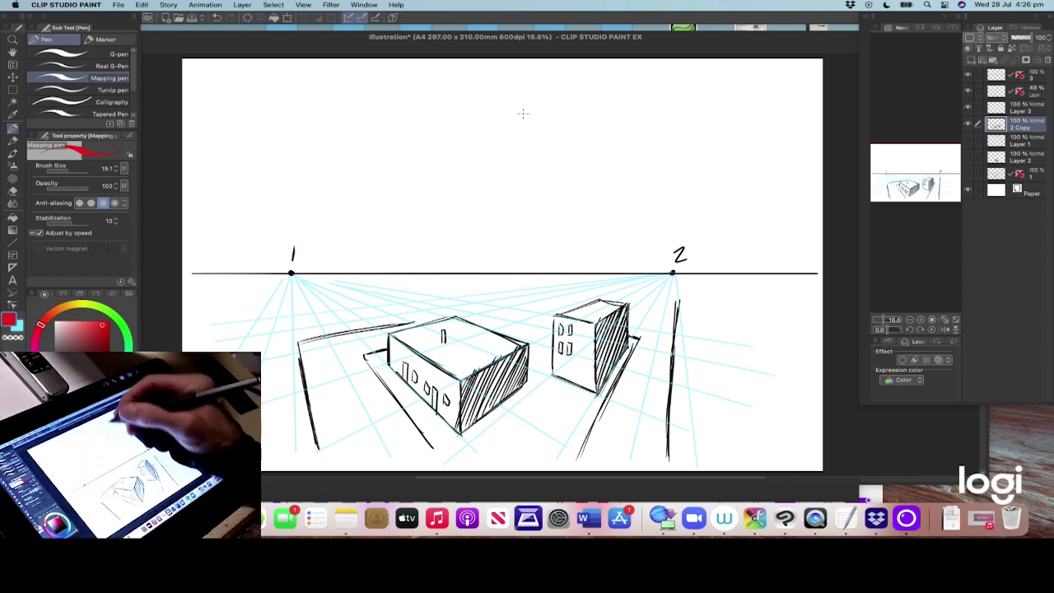
mouse_move(515, 112)
mouse_down()
mouse_move(532, 132)
mouse_move(566, 125)
mouse_up()
mouse_move(580, 116)
mouse_down()
mouse_move(591, 130)
mouse_move(626, 110)
mouse_move(618, 130)
mouse_up()
drag(528, 146, 530, 169)
mouse_move(528, 149)
mouse_down()
mouse_move(552, 167)
mouse_move(591, 168)
mouse_up()
mouse_move(591, 149)
mouse_down()
mouse_move(603, 167)
mouse_move(620, 167)
mouse_move(639, 145)
mouse_up()
mouse_move(630, 148)
mouse_down()
mouse_move(631, 166)
mouse_move(642, 167)
mouse_move(661, 147)
mouse_up()
drag(669, 147, 673, 155)
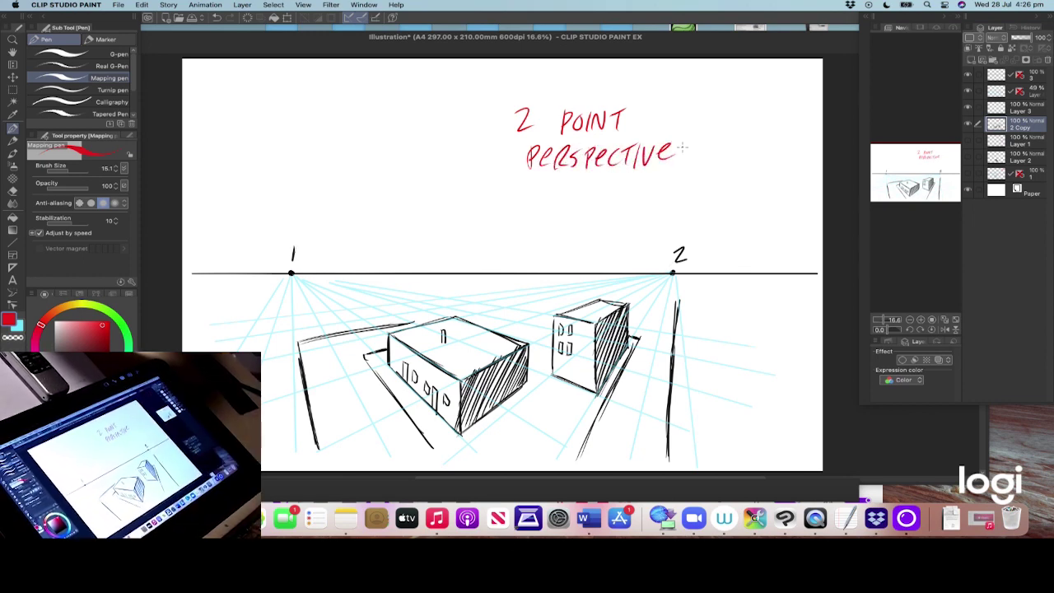
click(967, 124)
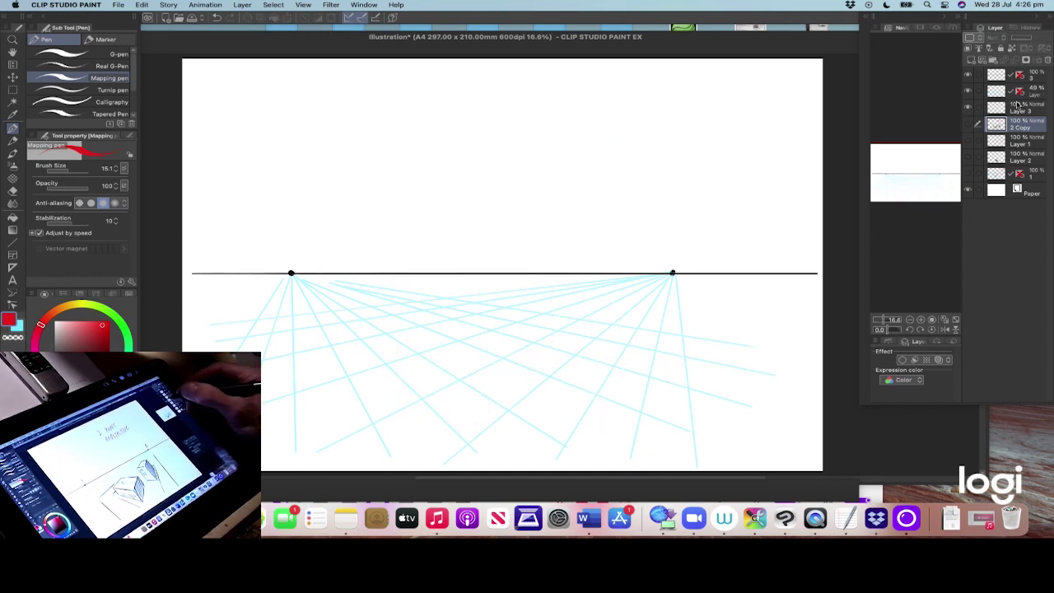
Step: On a new layer, write '3 POINT PERSPECTIVE' in red near the top, then switch back to black
click(973, 60)
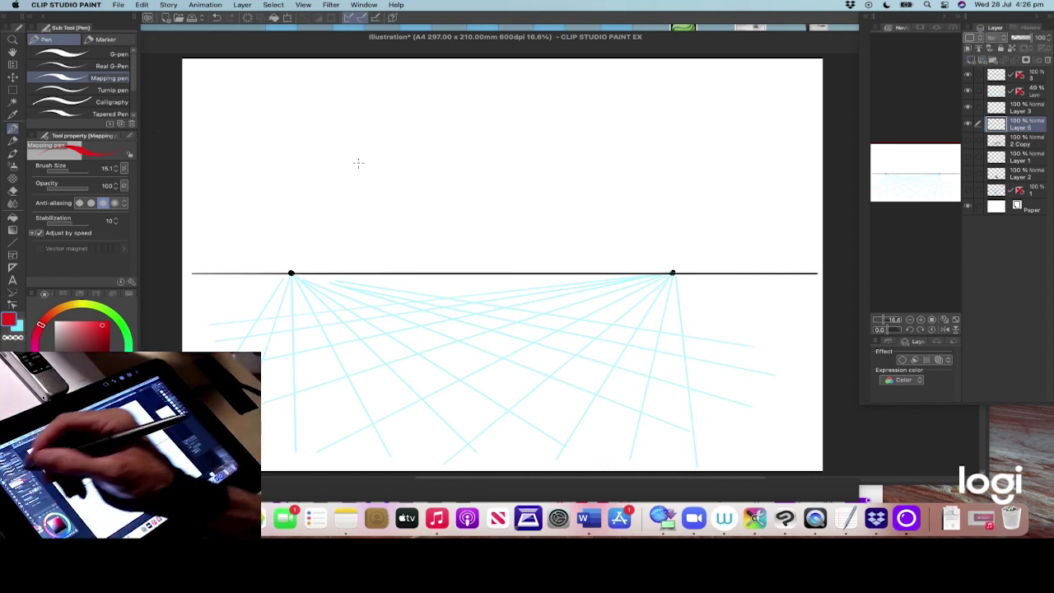
mouse_move(550, 72)
mouse_down()
mouse_move(564, 81)
mouse_move(546, 103)
mouse_move(579, 80)
mouse_up()
mouse_move(580, 79)
mouse_down()
mouse_move(601, 85)
mouse_move(606, 102)
mouse_move(639, 82)
mouse_up()
mouse_move(629, 82)
mouse_down()
mouse_move(631, 105)
mouse_move(692, 83)
mouse_move(707, 100)
mouse_move(722, 88)
mouse_move(748, 97)
mouse_move(768, 76)
mouse_move(761, 97)
mouse_move(771, 98)
mouse_up()
drag(773, 79, 795, 91)
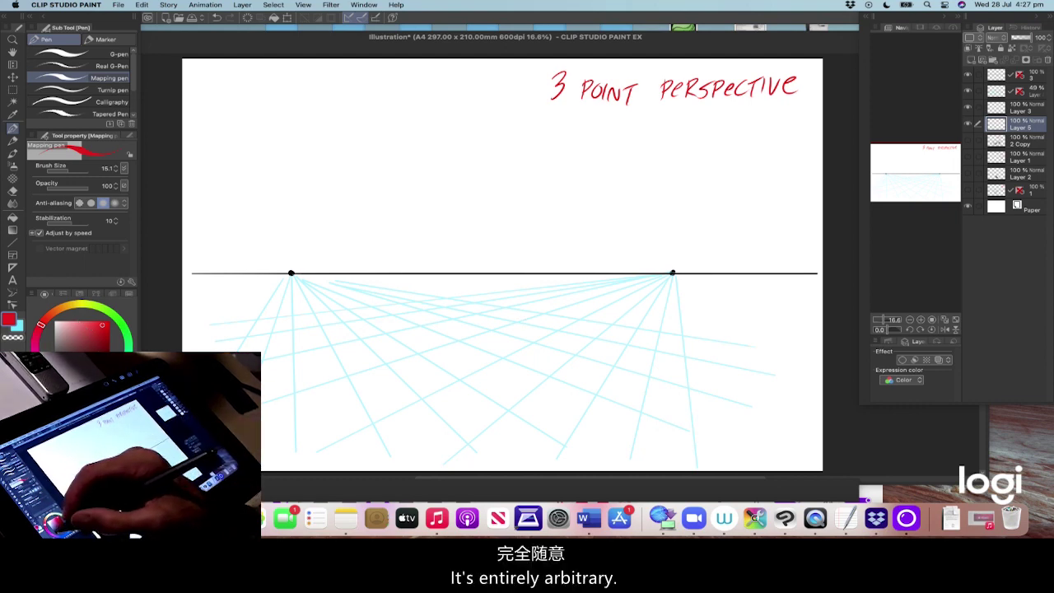
click(72, 346)
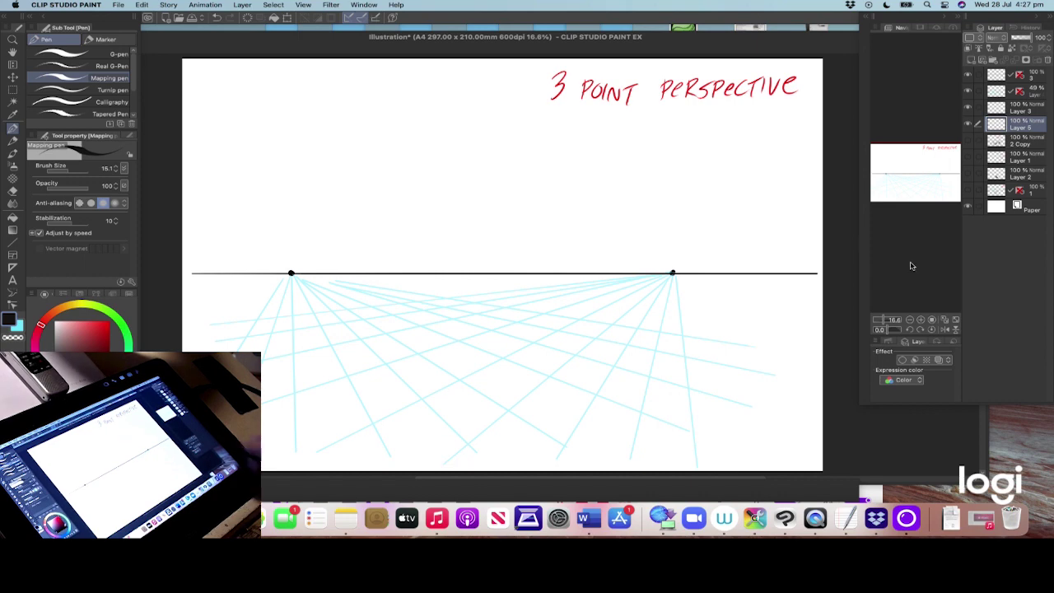
Step: Zoom out and extend the canvas downward to 297.01 × 354.75 mm via Change Canvas Size
click(881, 321)
drag(881, 321, 878, 321)
click(142, 5)
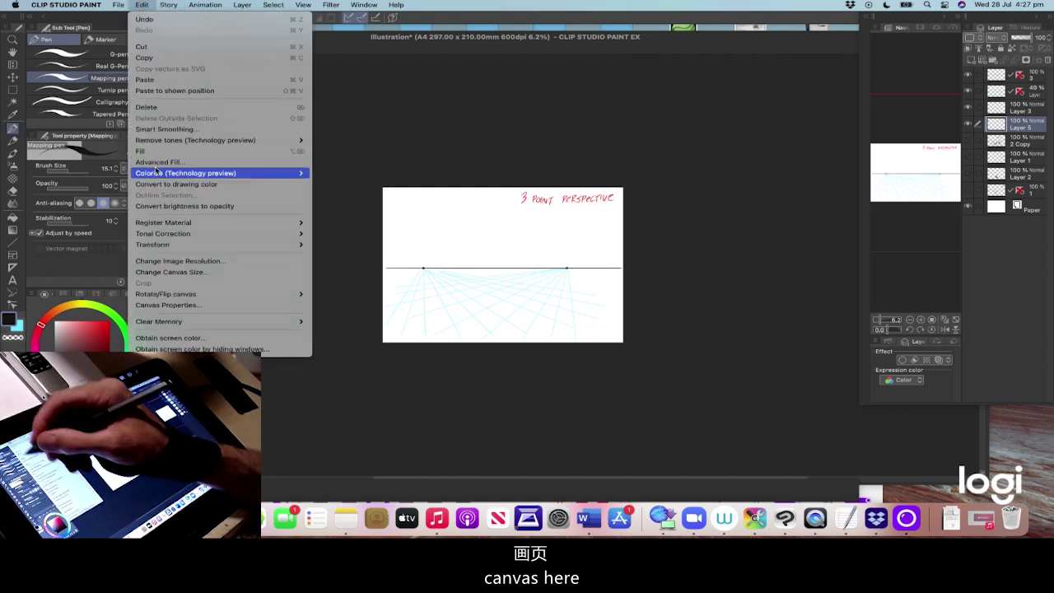
click(178, 272)
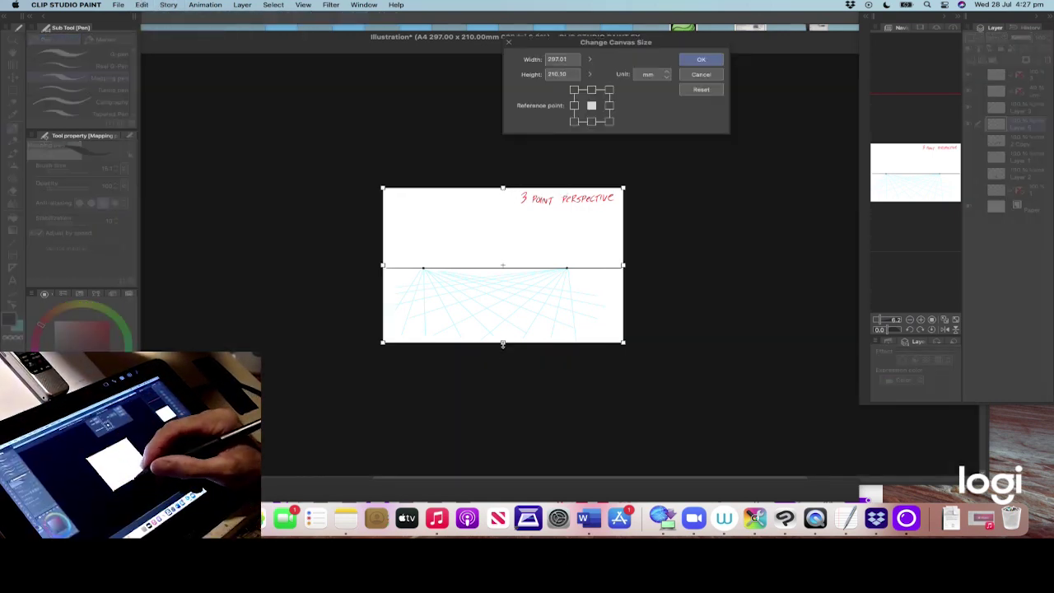
drag(502, 343, 500, 448)
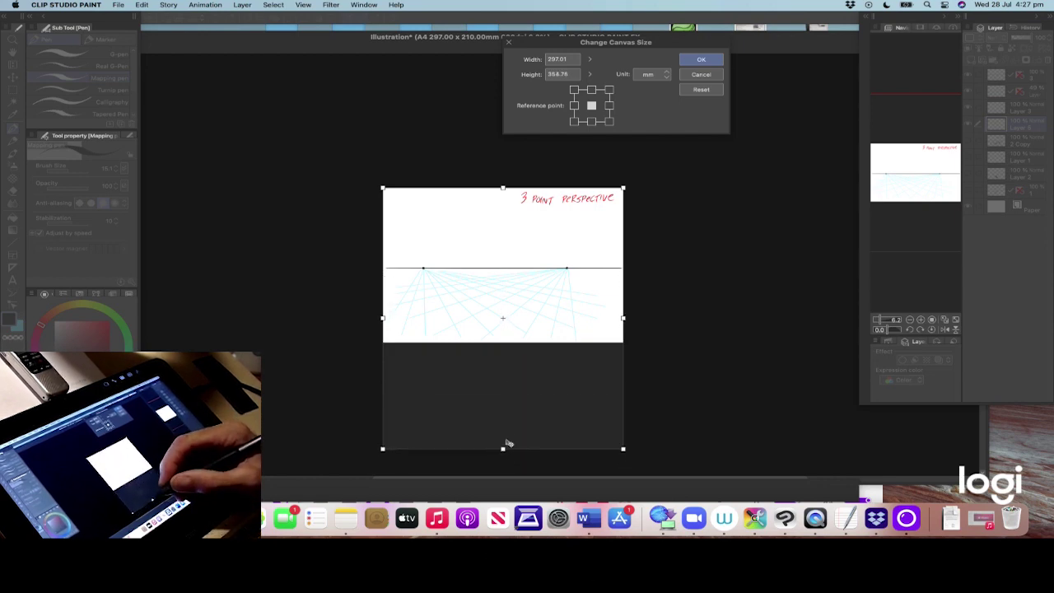
click(706, 58)
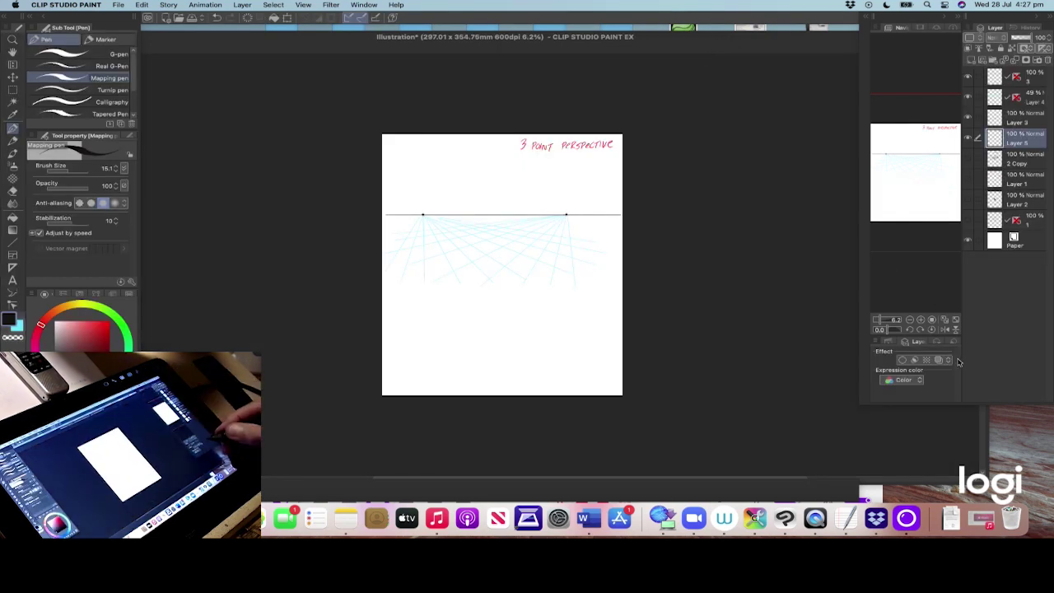
Step: Fit the taller page in view, dot the third vanishing point near the bottom, and add a new layer
mouse_move(883, 326)
mouse_down()
mouse_move(914, 321)
mouse_move(889, 321)
mouse_up()
drag(927, 172, 917, 182)
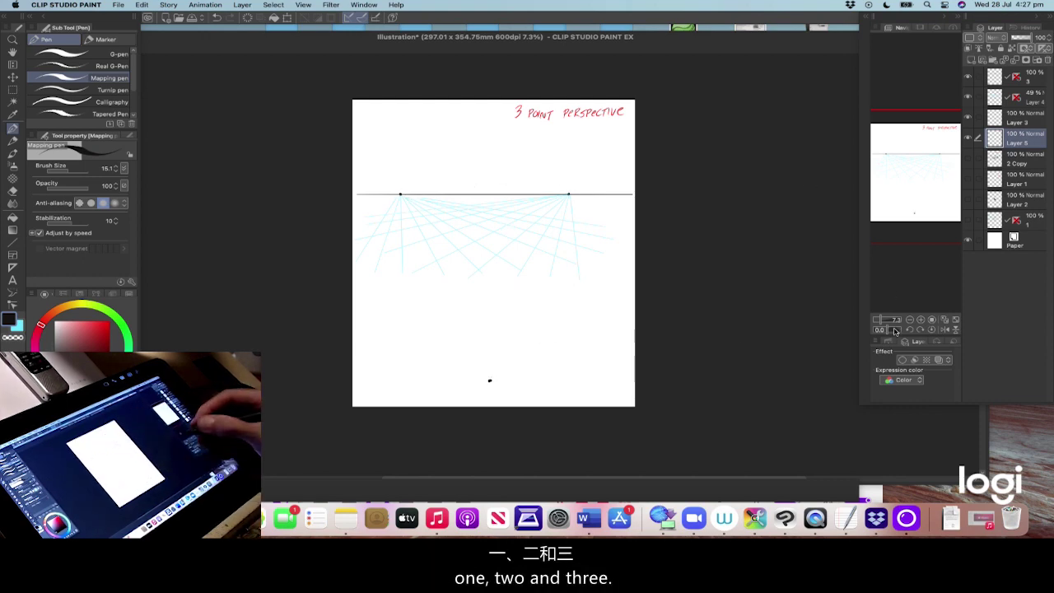
drag(887, 319, 882, 326)
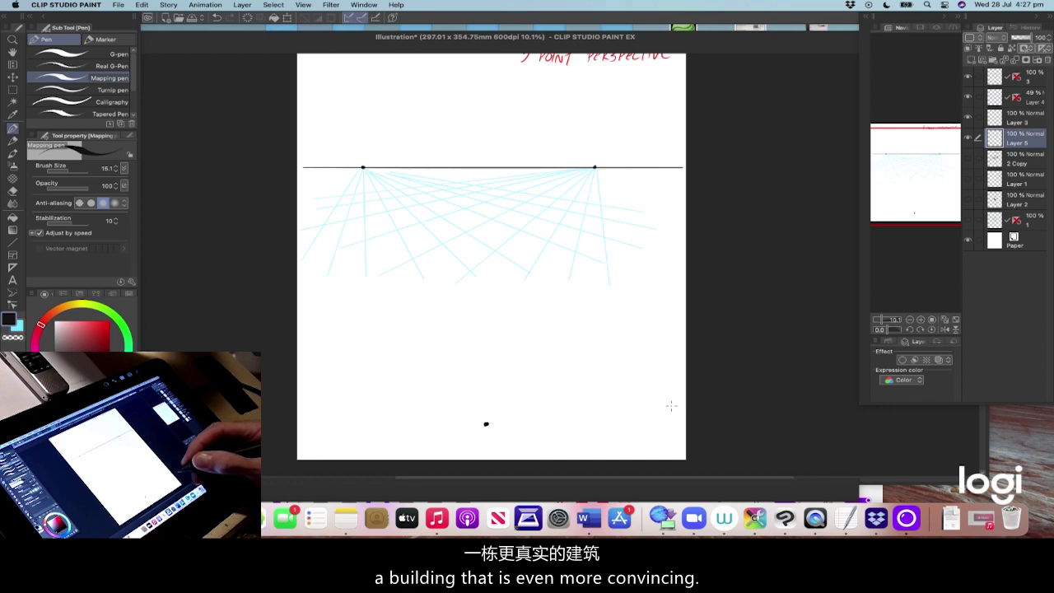
click(968, 137)
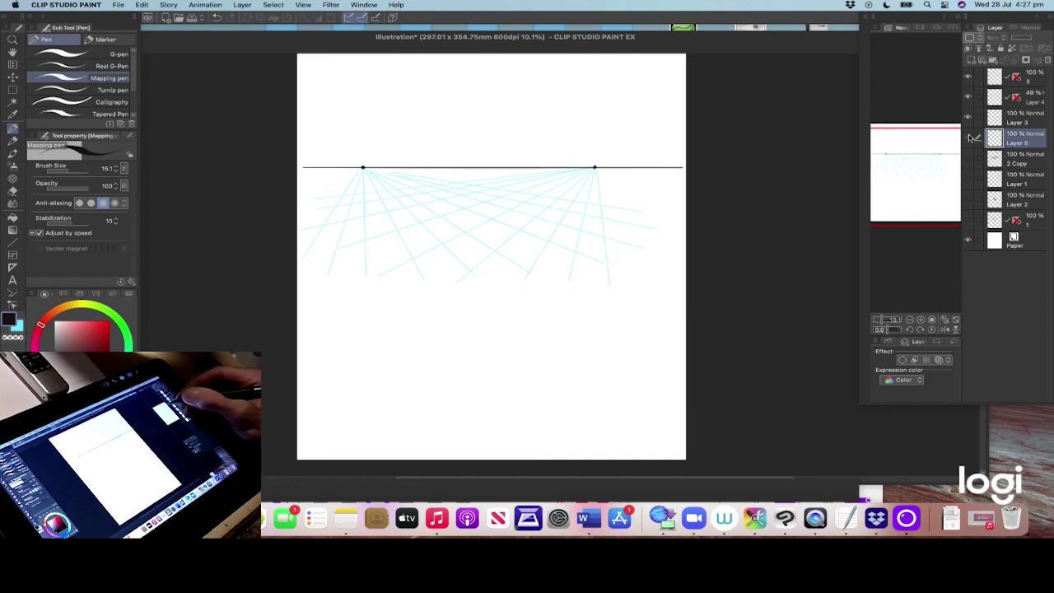
click(969, 137)
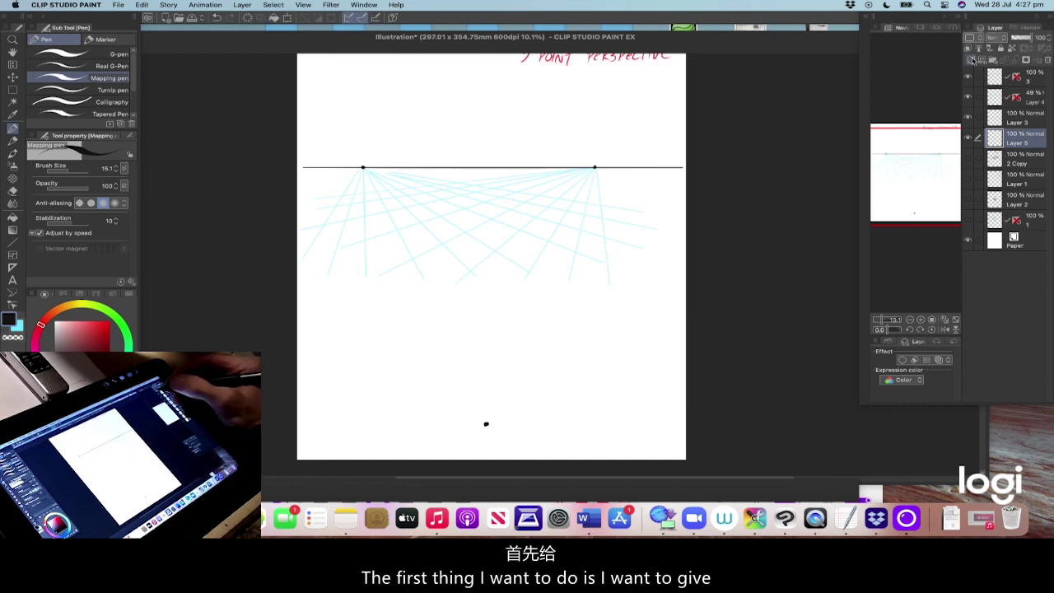
click(971, 59)
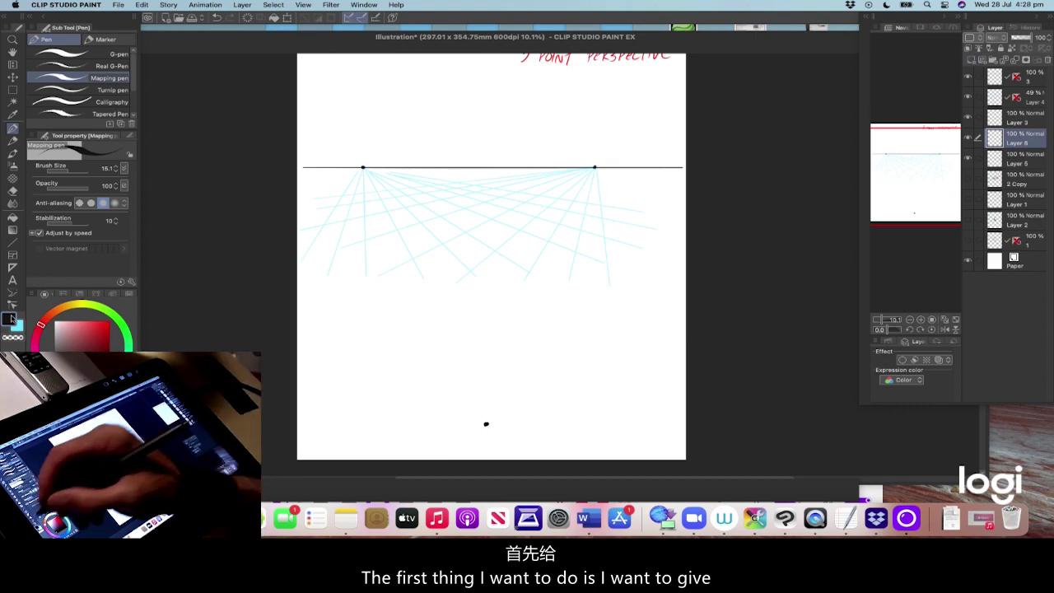
Step: Fan linear ruler guides upward from the bottom vanishing point, then pick a light tan colour
click(13, 268)
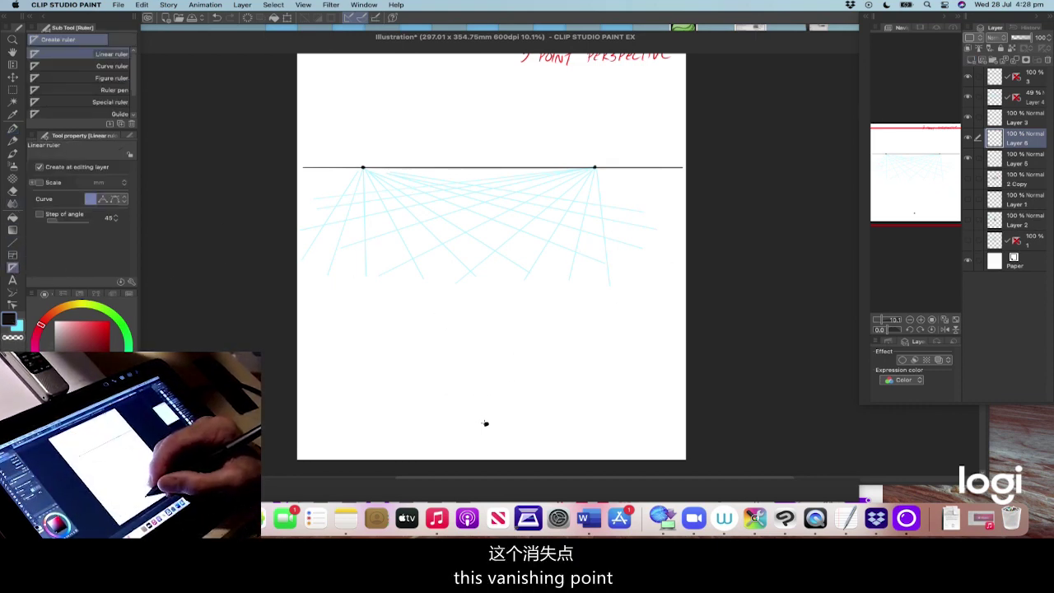
drag(485, 423, 332, 115)
drag(486, 423, 375, 90)
drag(486, 423, 446, 89)
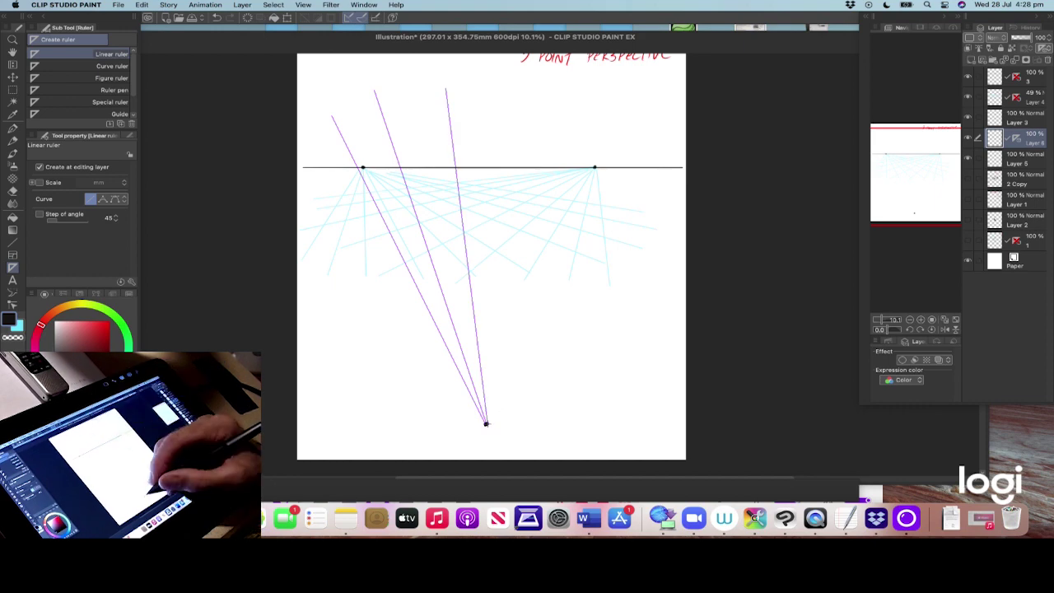
drag(485, 423, 495, 84)
drag(486, 423, 537, 88)
drag(486, 423, 589, 97)
drag(486, 423, 679, 154)
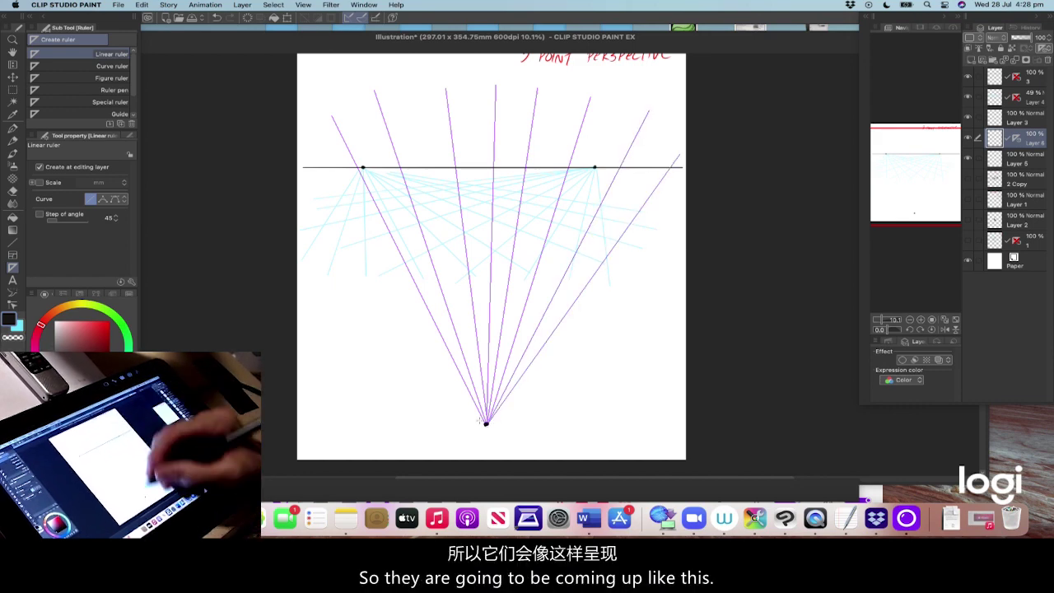
drag(486, 423, 308, 156)
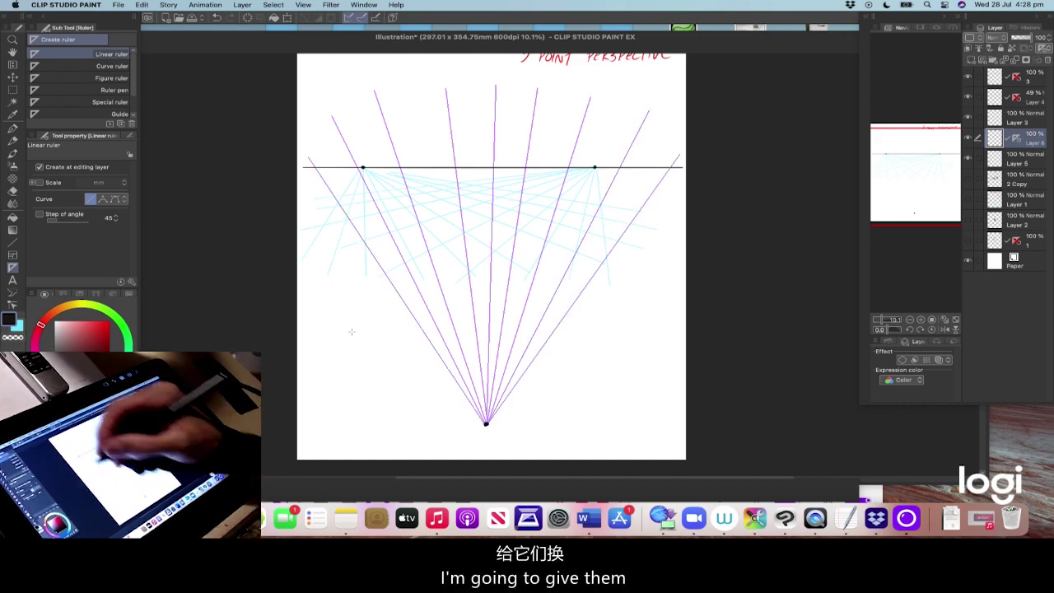
click(64, 308)
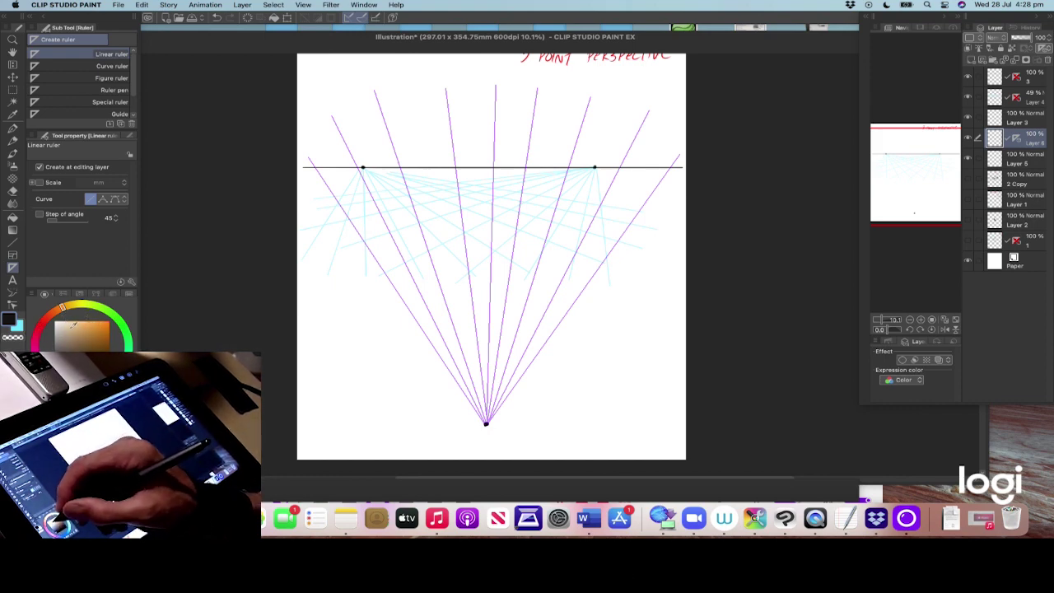
click(79, 323)
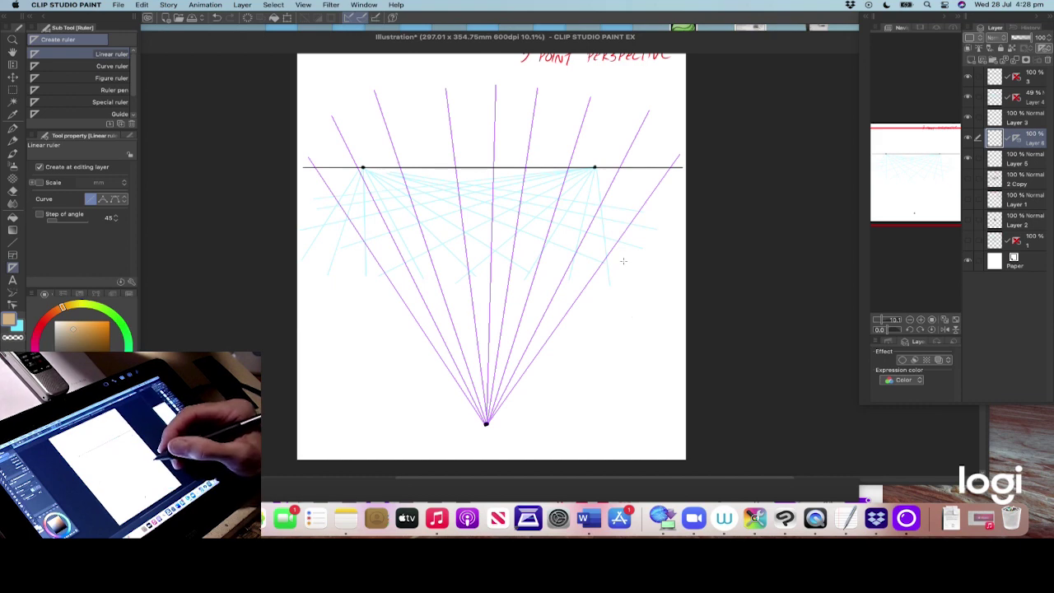
Step: With the Mapping pen, ink the sight lines fanning upward from the bottom vanishing point
click(13, 129)
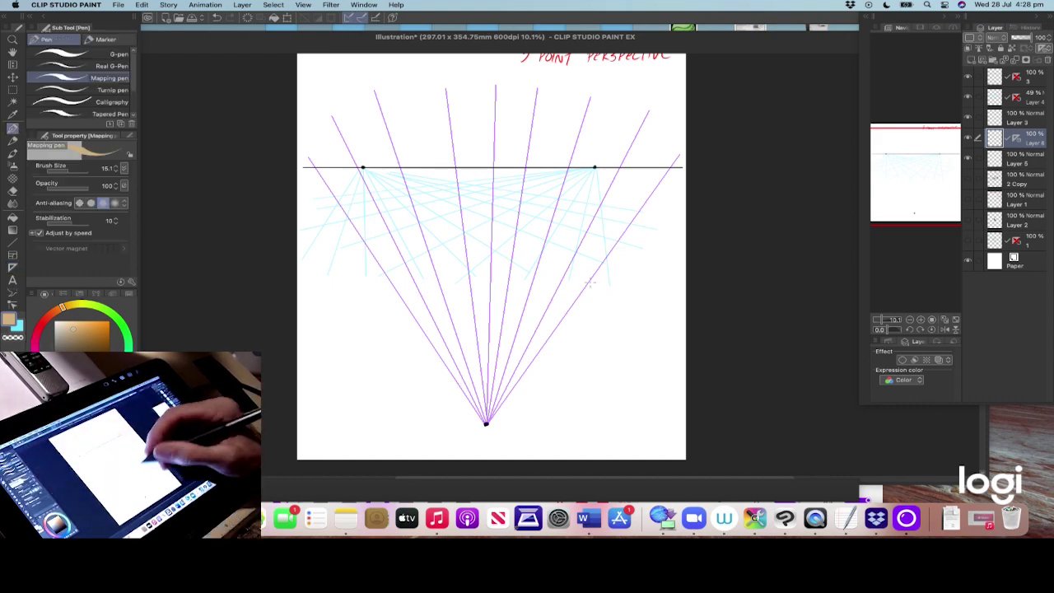
mouse_move(515, 383)
mouse_down()
mouse_move(672, 166)
mouse_move(524, 356)
mouse_move(613, 177)
mouse_up()
drag(491, 407, 575, 148)
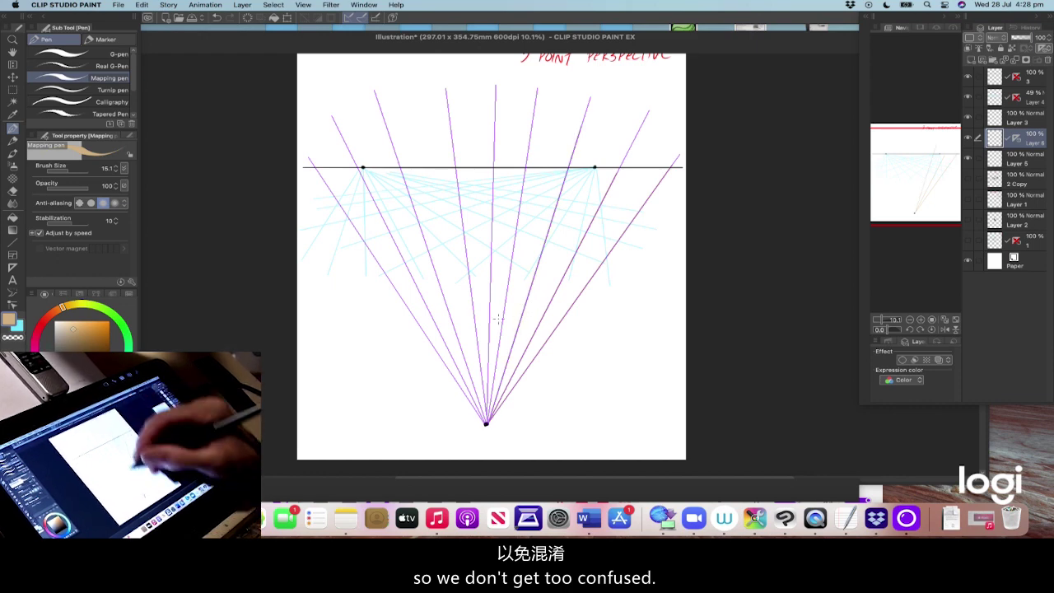
mouse_move(501, 334)
mouse_down()
mouse_move(533, 117)
mouse_move(485, 416)
mouse_up()
drag(491, 315, 495, 120)
drag(490, 287, 487, 418)
mouse_move(474, 313)
mouse_down()
mouse_move(450, 130)
mouse_move(487, 419)
mouse_up()
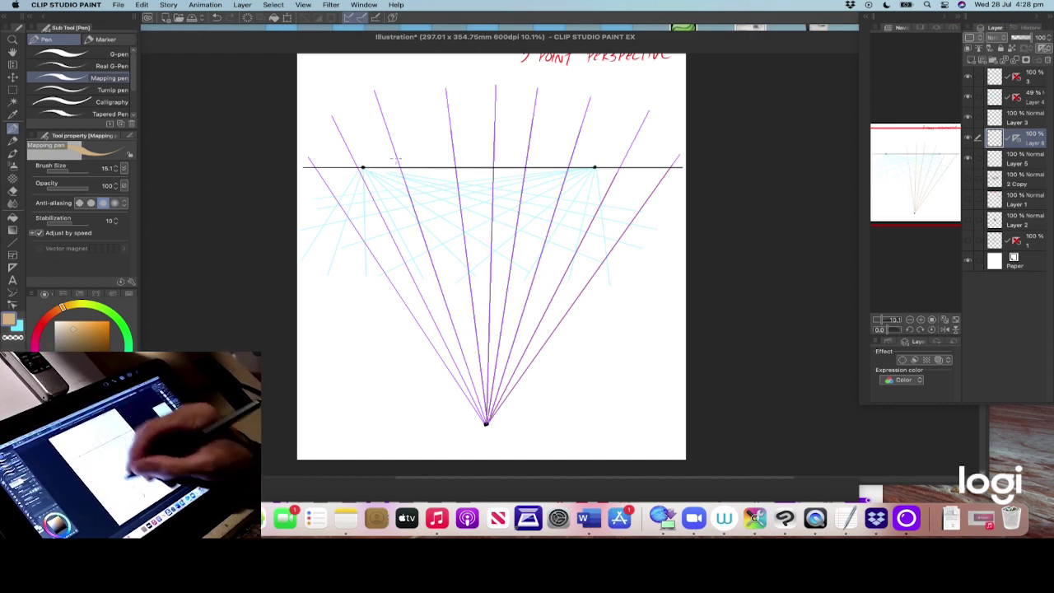
drag(349, 151, 486, 424)
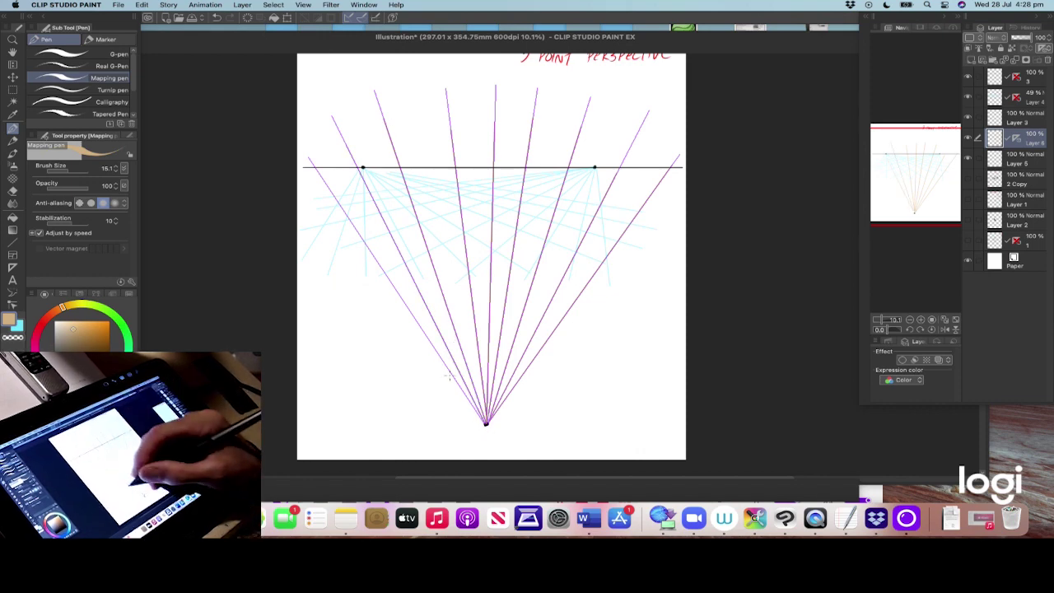
Step: Tint the sight-line layer tan and lower its opacity to 62%
click(1042, 47)
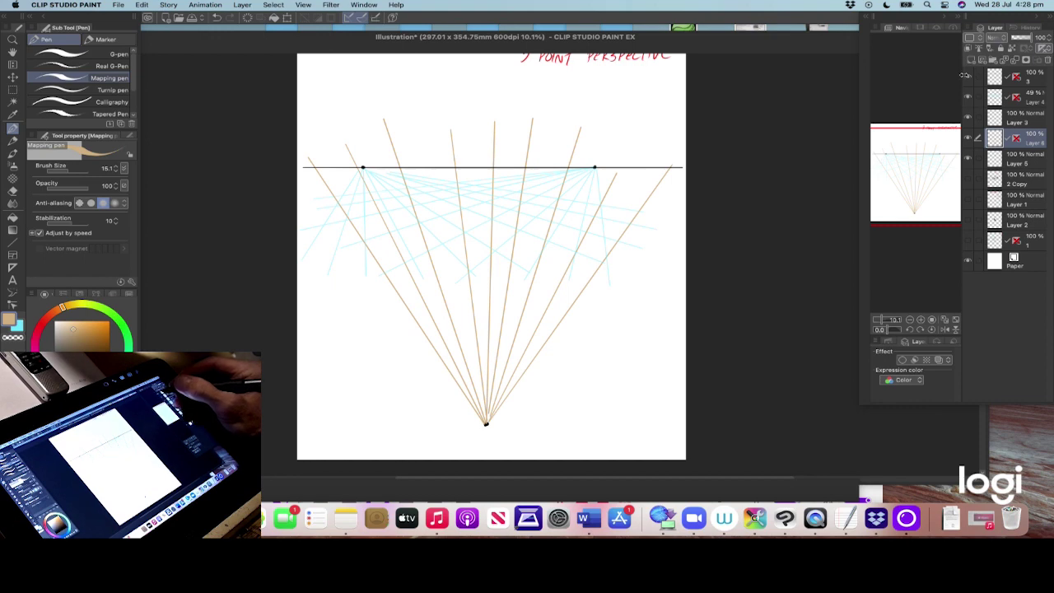
click(1021, 38)
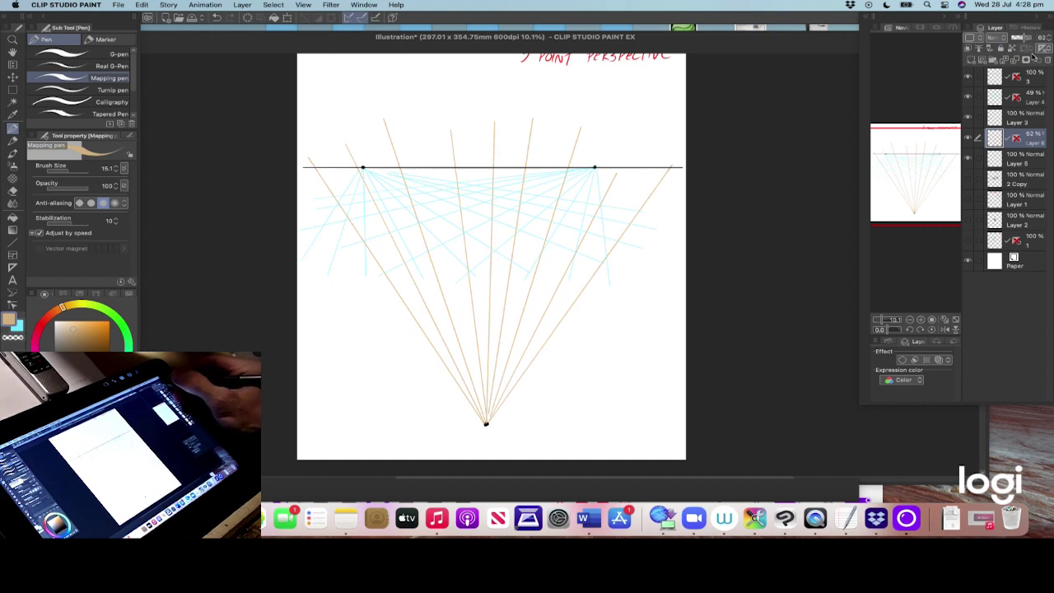
click(968, 158)
click(969, 157)
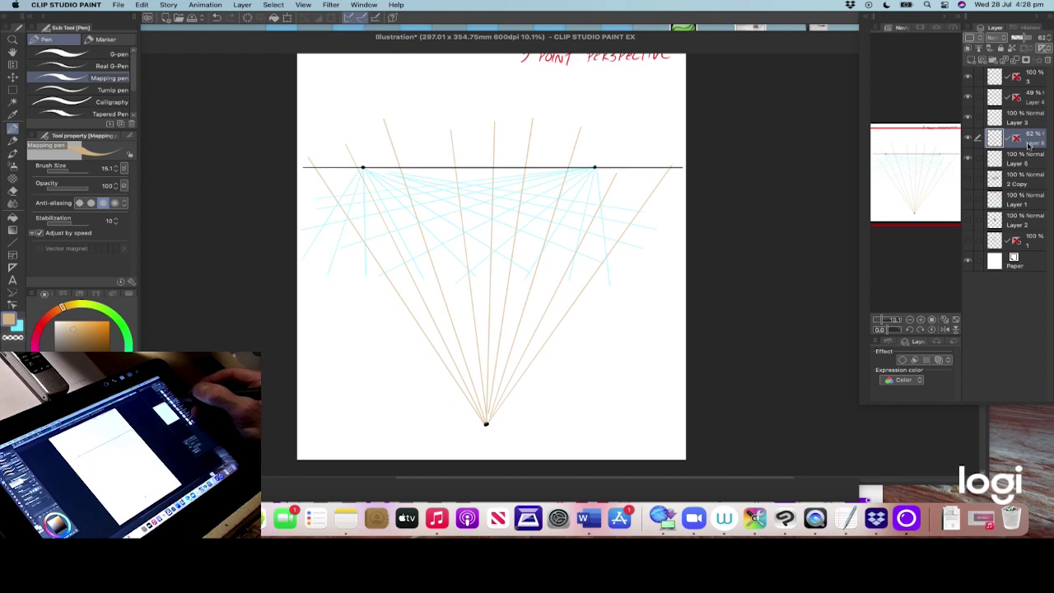
Step: Add a new layer above Layer 3 and set the drawing colour to black
click(1029, 117)
click(972, 60)
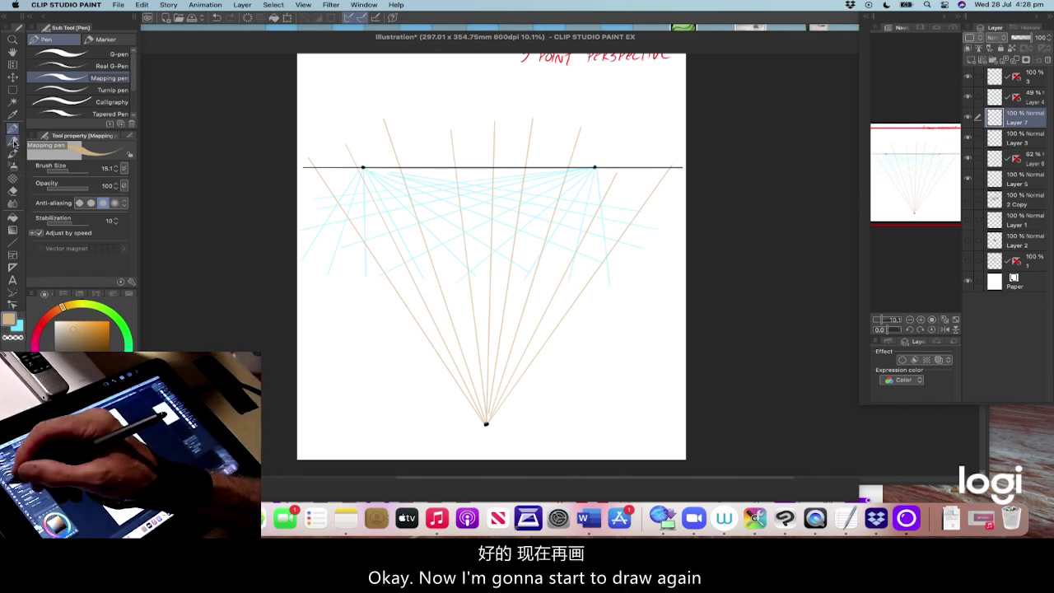
click(60, 349)
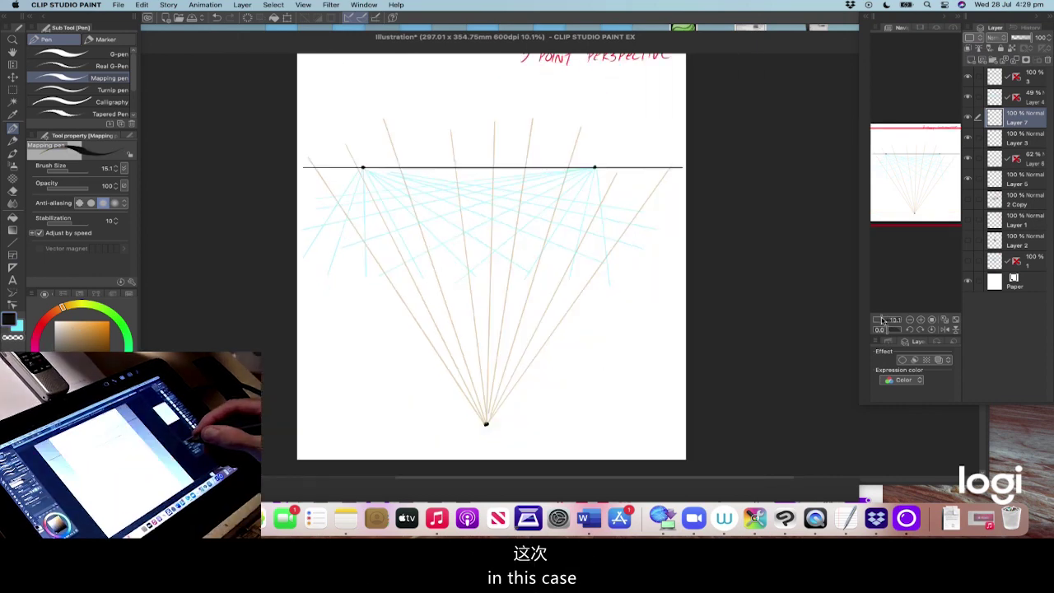
drag(881, 320, 886, 319)
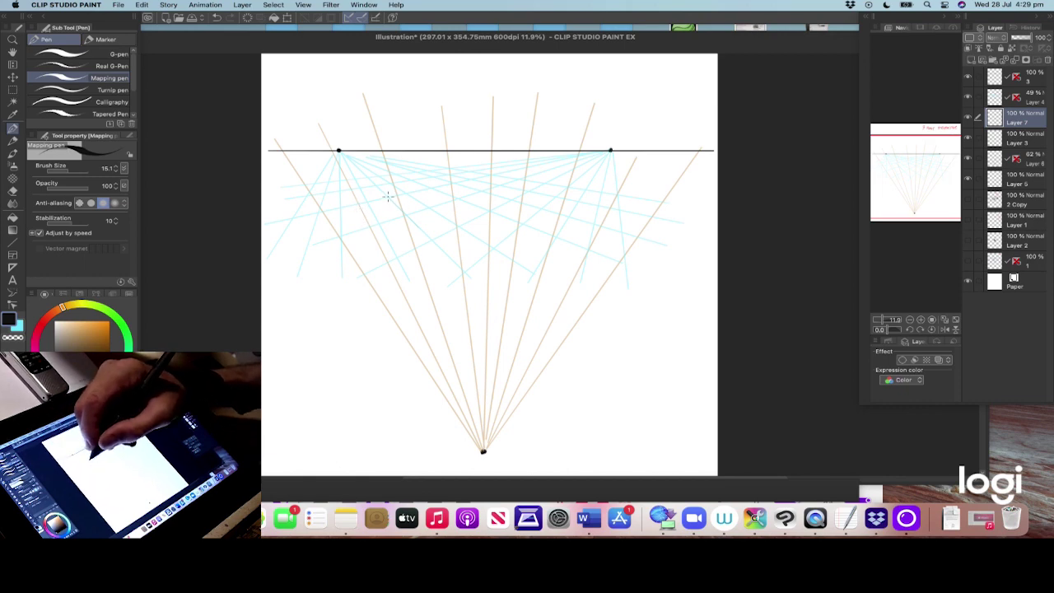
Step: Draw four rooftop edges aimed at both vanishing points below the horizon, then tick the left vanishing point
drag(389, 198, 430, 237)
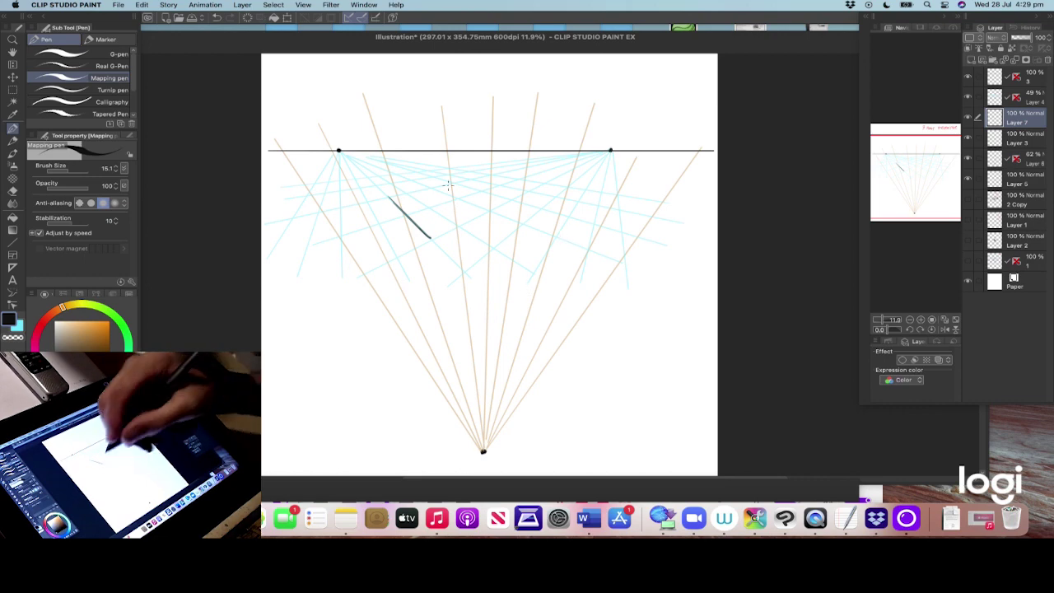
drag(459, 184, 514, 200)
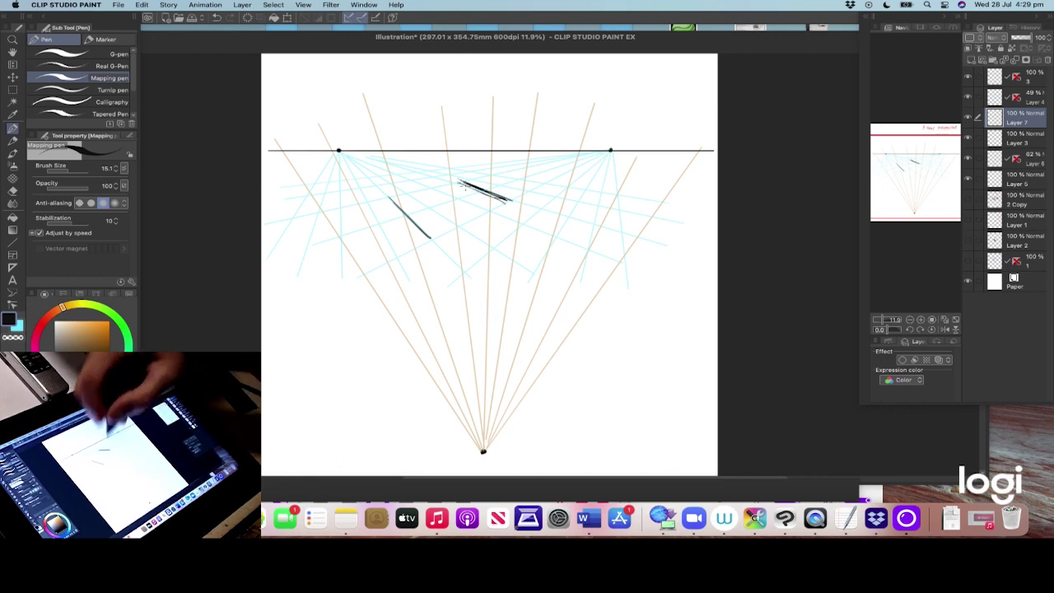
drag(390, 197, 456, 180)
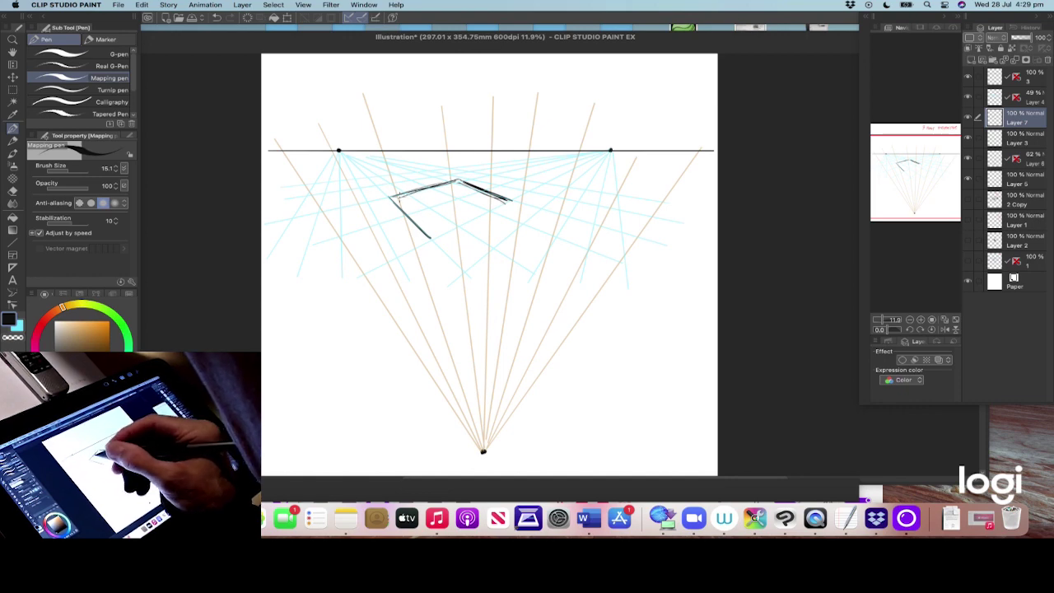
drag(394, 197, 454, 179)
drag(431, 238, 509, 202)
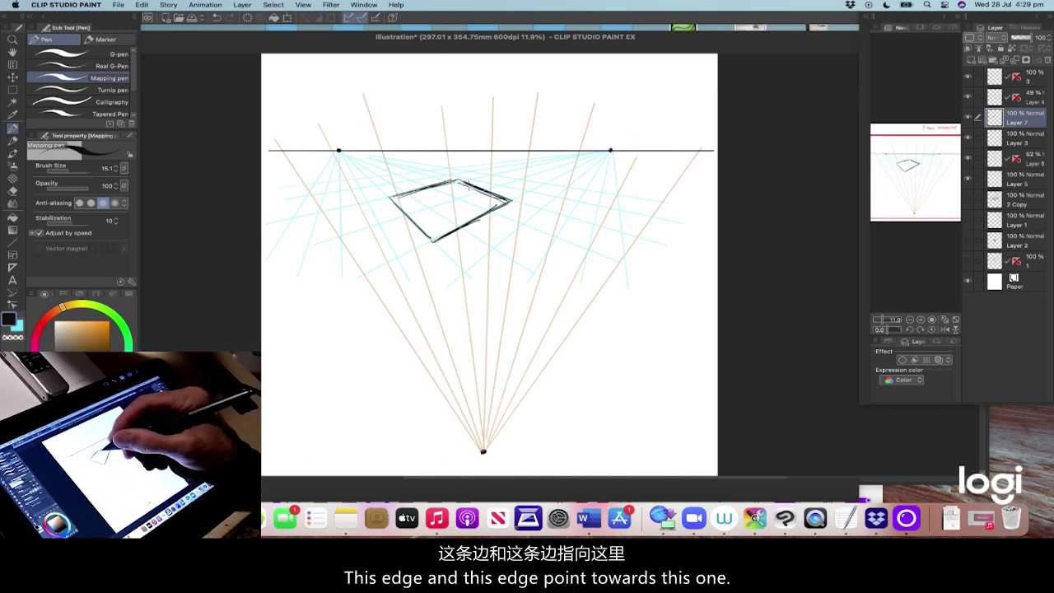
drag(394, 199, 411, 229)
mouse_move(333, 123)
mouse_down()
mouse_move(338, 145)
mouse_move(342, 135)
mouse_up()
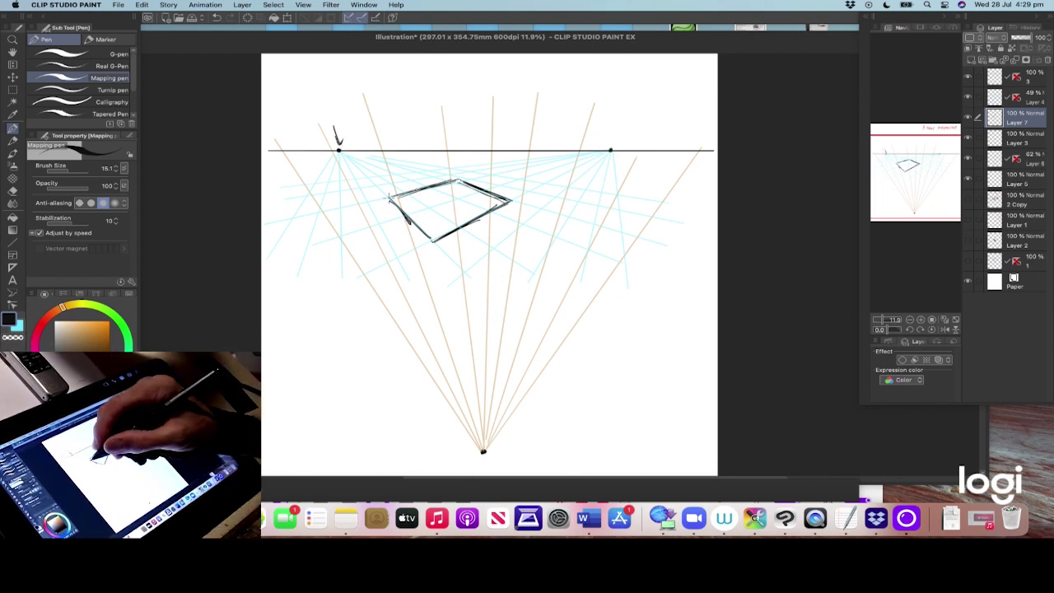
Step: Sketch the tall building's left, right and front-corner edges tapering toward the bottom point
drag(390, 194, 410, 257)
drag(396, 212, 420, 292)
drag(403, 237, 424, 301)
drag(392, 204, 428, 310)
drag(412, 259, 434, 335)
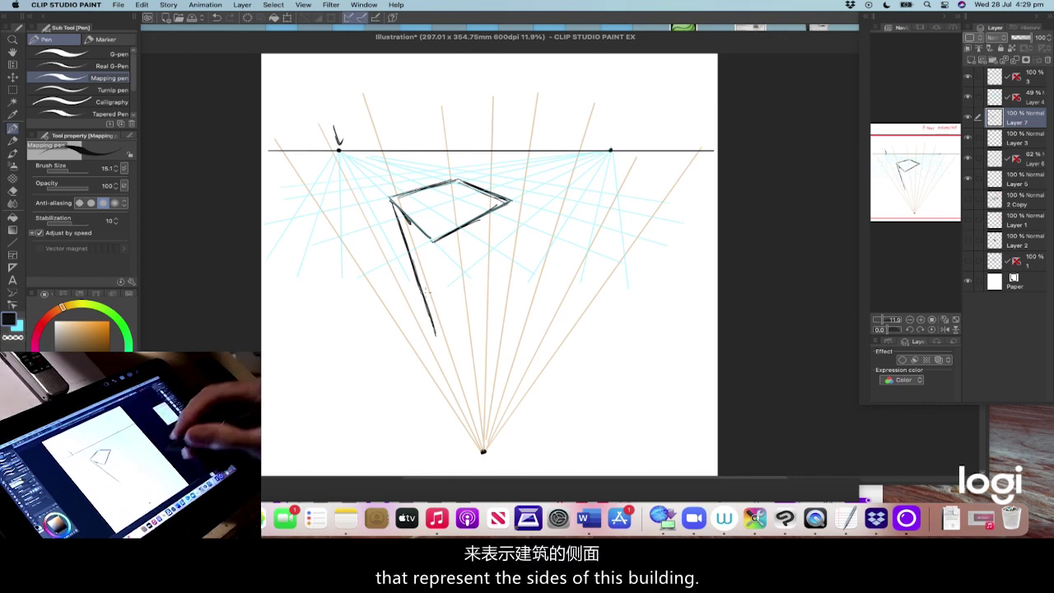
drag(512, 202, 498, 336)
drag(508, 270, 497, 308)
mouse_move(510, 211)
mouse_down()
mouse_move(504, 272)
mouse_move(508, 239)
mouse_up()
drag(432, 238, 450, 337)
drag(437, 280, 457, 356)
drag(445, 304, 457, 369)
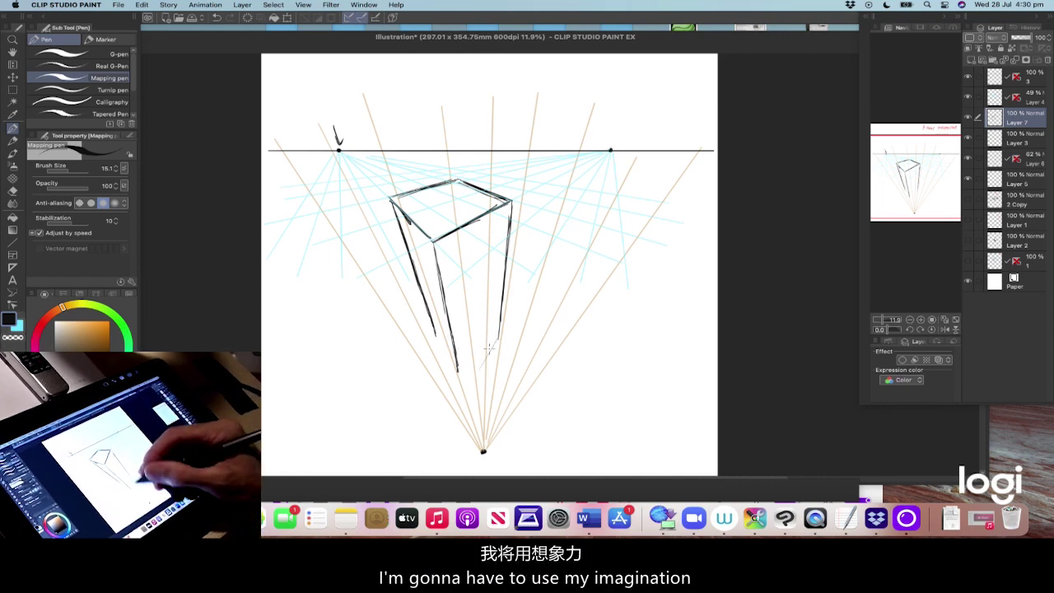
Step: Darken the box's lower edges and bottom point, and add a direction stroke and side ticks
drag(496, 338, 466, 389)
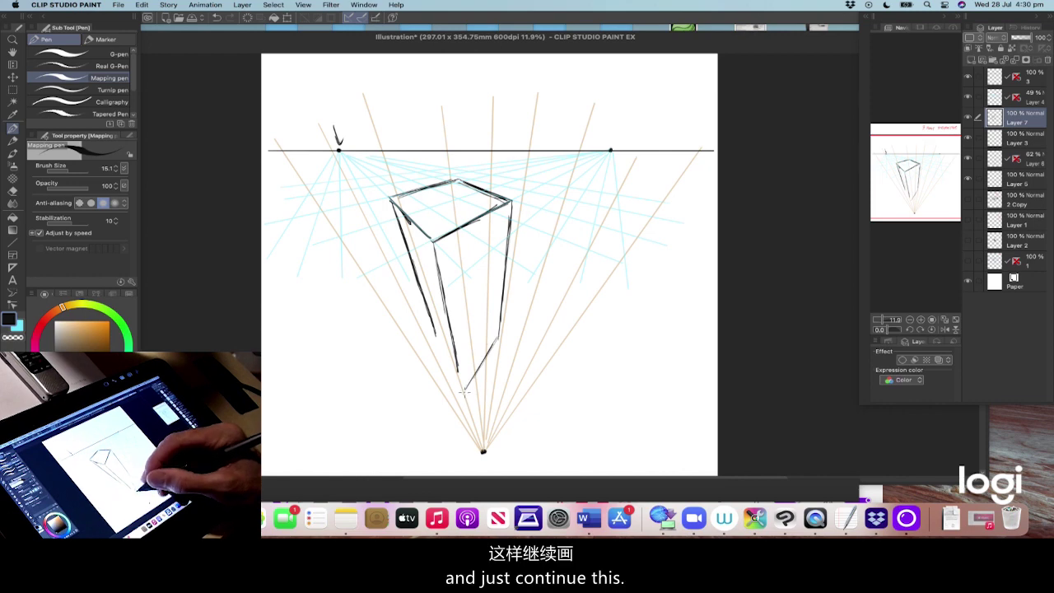
drag(499, 334, 462, 392)
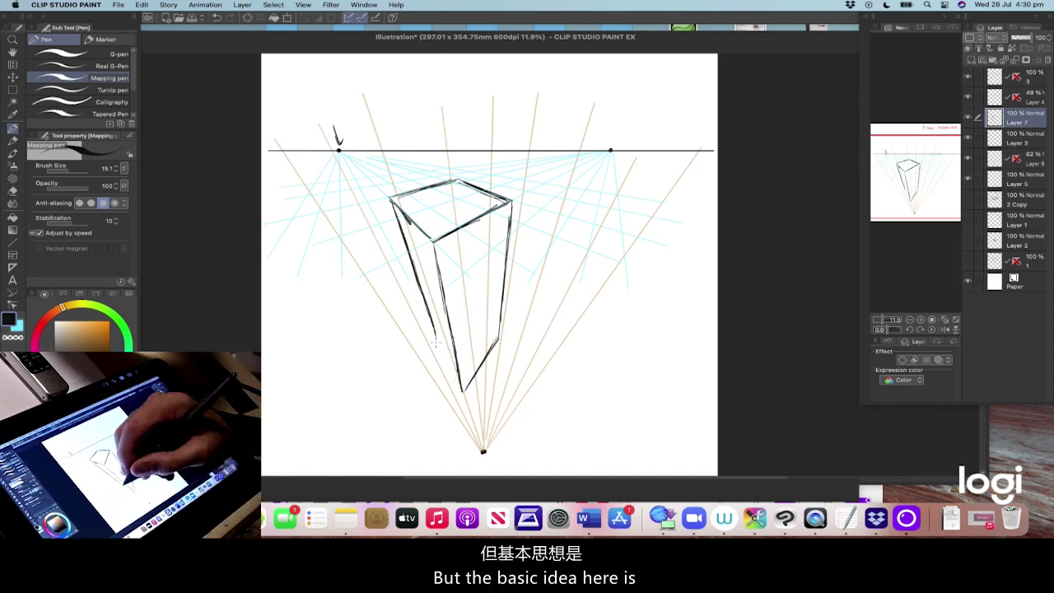
drag(435, 331, 459, 389)
drag(431, 331, 455, 367)
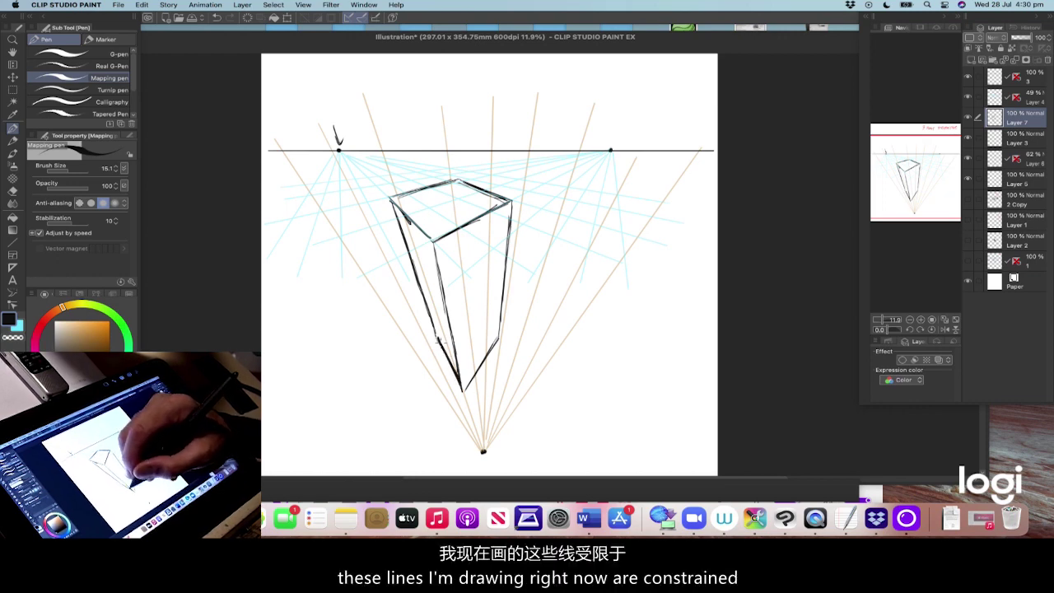
mouse_move(394, 251)
mouse_down()
mouse_move(402, 265)
mouse_move(349, 164)
mouse_up()
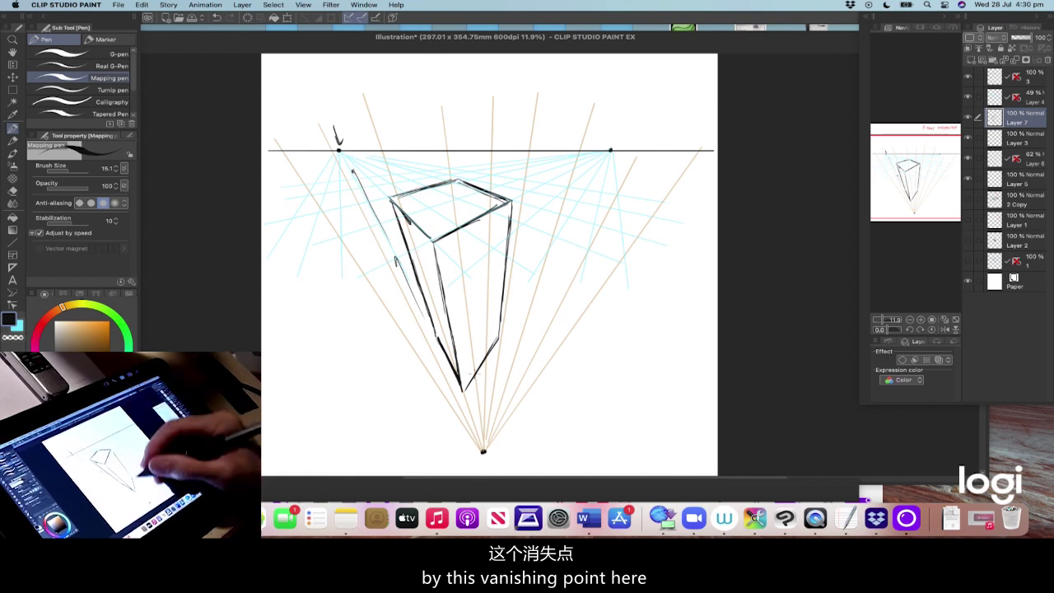
mouse_move(461, 372)
mouse_down()
mouse_move(498, 318)
mouse_move(467, 397)
mouse_up()
mouse_move(497, 340)
mouse_down()
mouse_move(466, 393)
mouse_move(579, 207)
mouse_move(563, 224)
mouse_up()
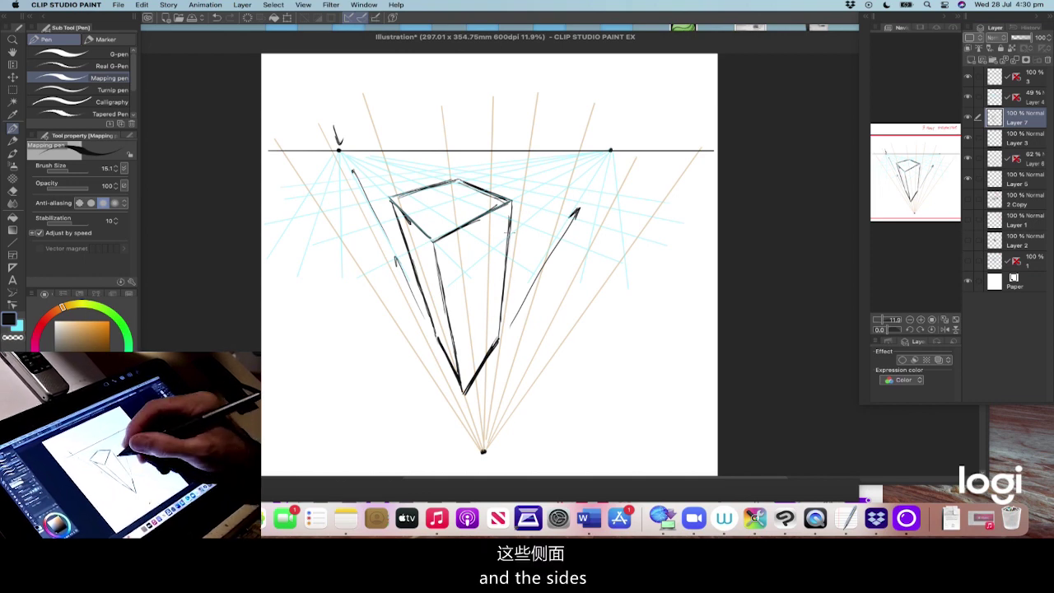
mouse_move(517, 207)
mouse_down()
mouse_move(532, 205)
mouse_move(527, 216)
mouse_up()
drag(384, 211, 395, 209)
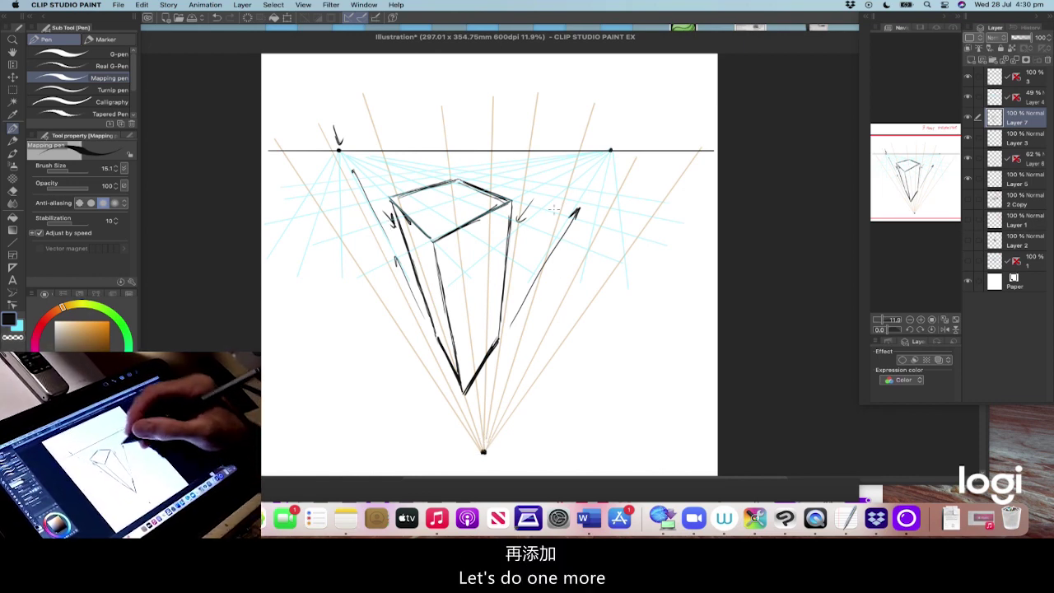
Step: Draw a smaller second box right of the tall building, with vertical, right, lower and top edges
drag(552, 184, 549, 227)
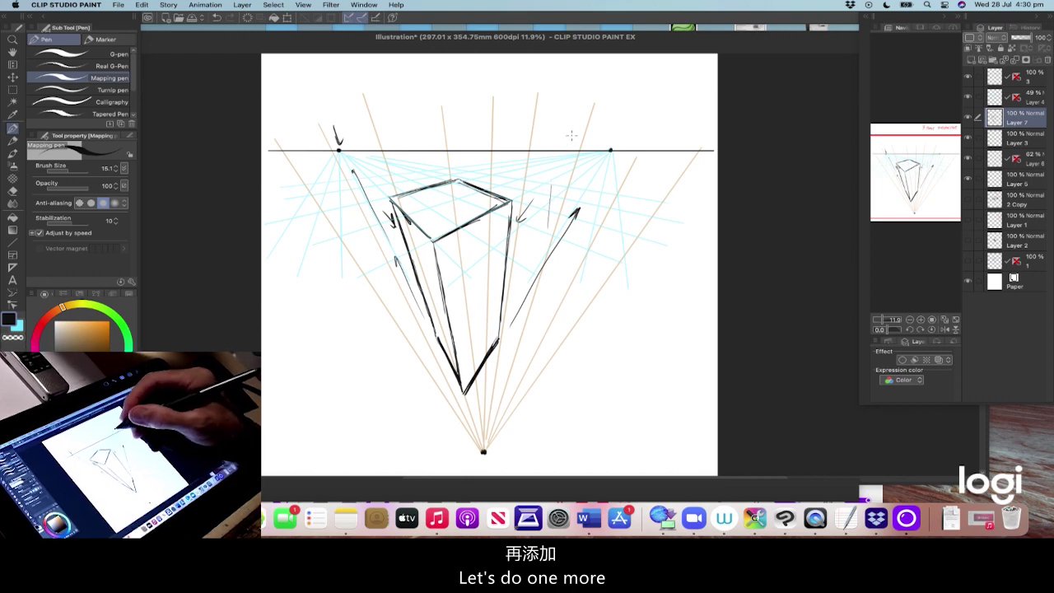
drag(549, 211, 541, 232)
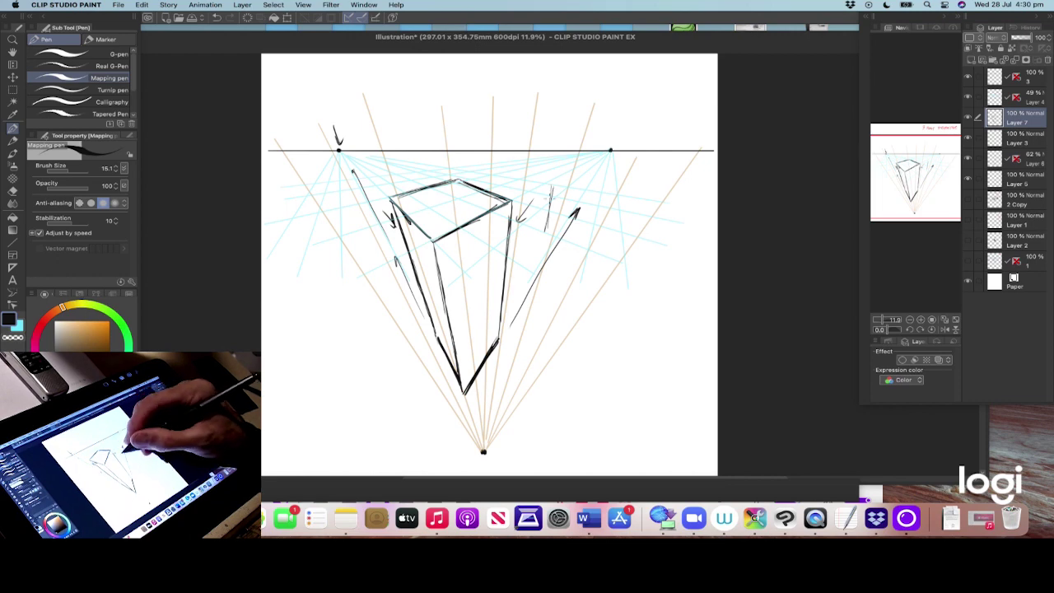
drag(551, 186, 545, 239)
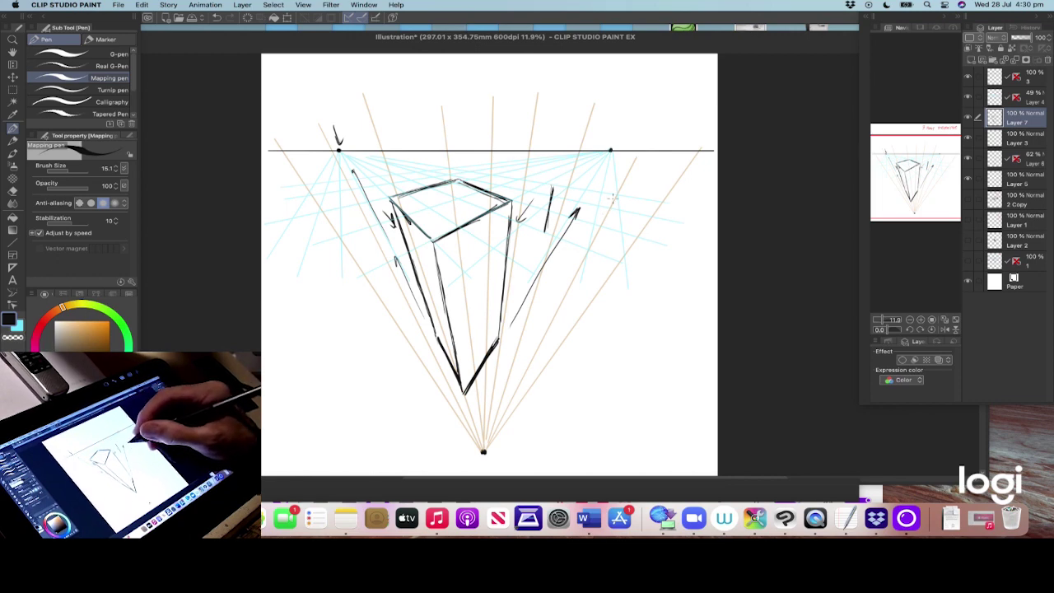
drag(614, 198, 590, 245)
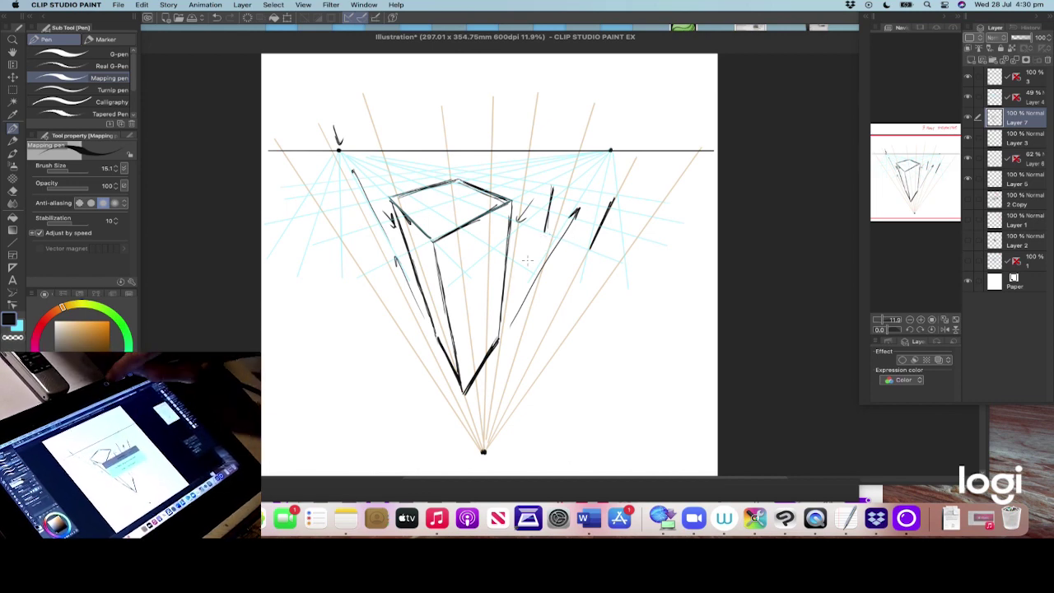
drag(543, 230, 588, 248)
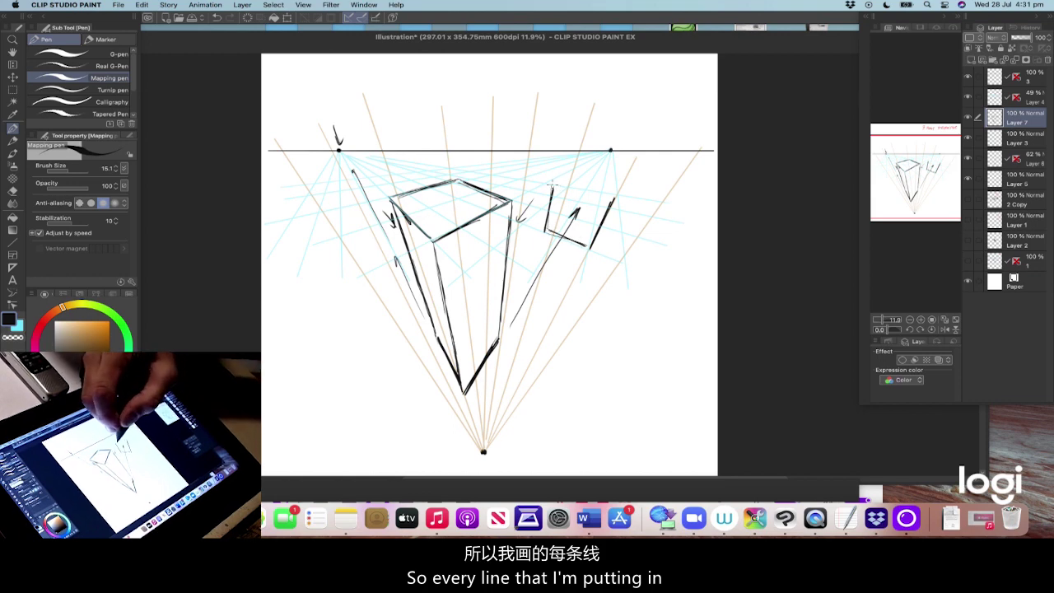
mouse_move(550, 183)
mouse_down()
mouse_move(609, 201)
mouse_move(577, 167)
mouse_move(612, 196)
mouse_move(516, 140)
mouse_move(539, 130)
mouse_move(532, 136)
mouse_up()
Step: Reset the canvas rotation and draw vertical and slanted edges crossing the horizon
click(931, 330)
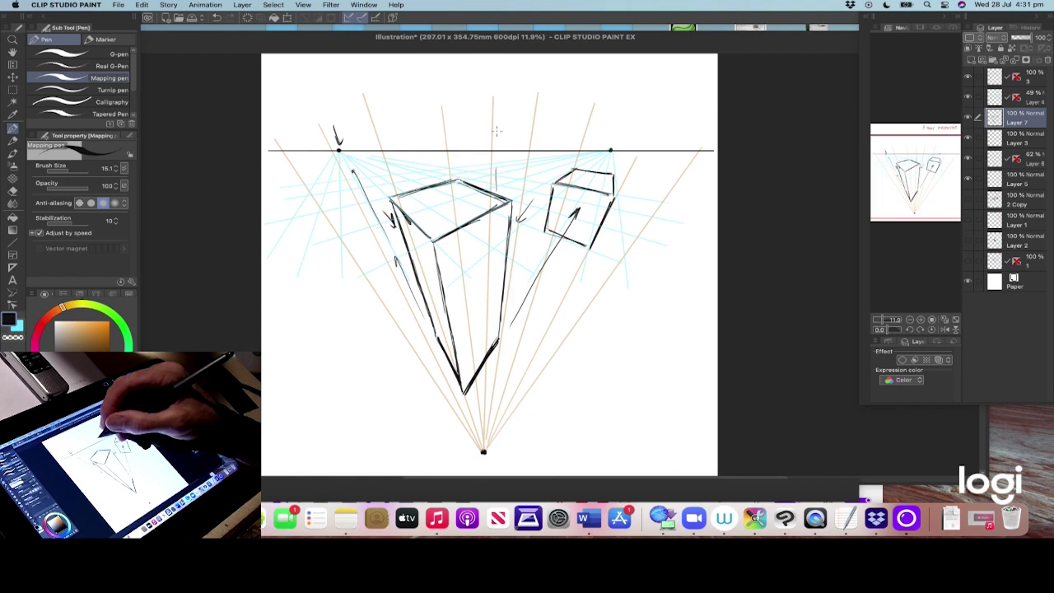
drag(496, 128, 495, 189)
drag(494, 133, 494, 188)
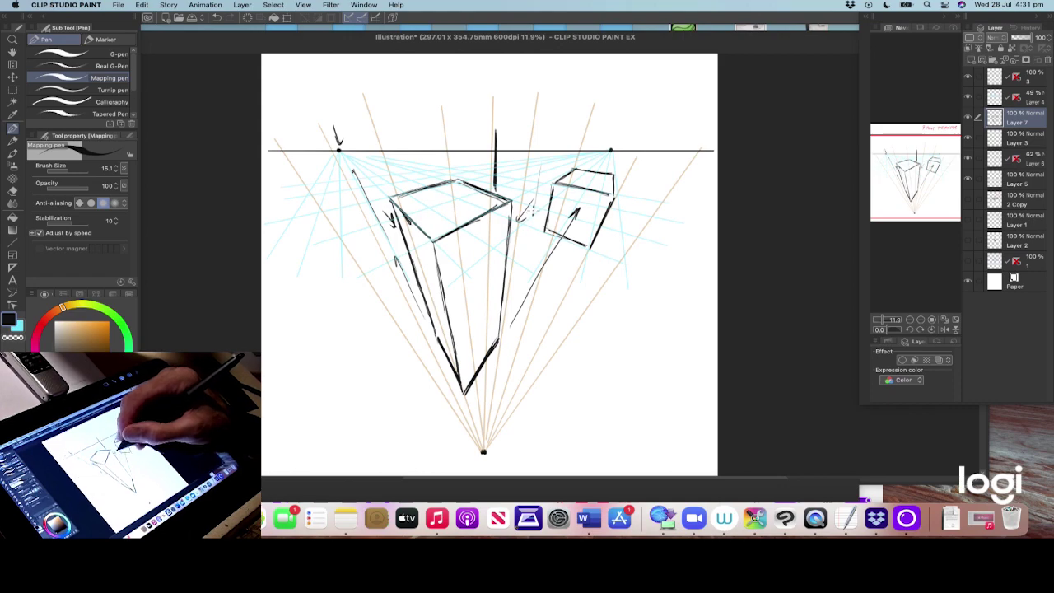
mouse_move(546, 132)
mouse_down()
mouse_move(534, 212)
mouse_move(548, 123)
mouse_move(576, 124)
mouse_move(461, 197)
mouse_up()
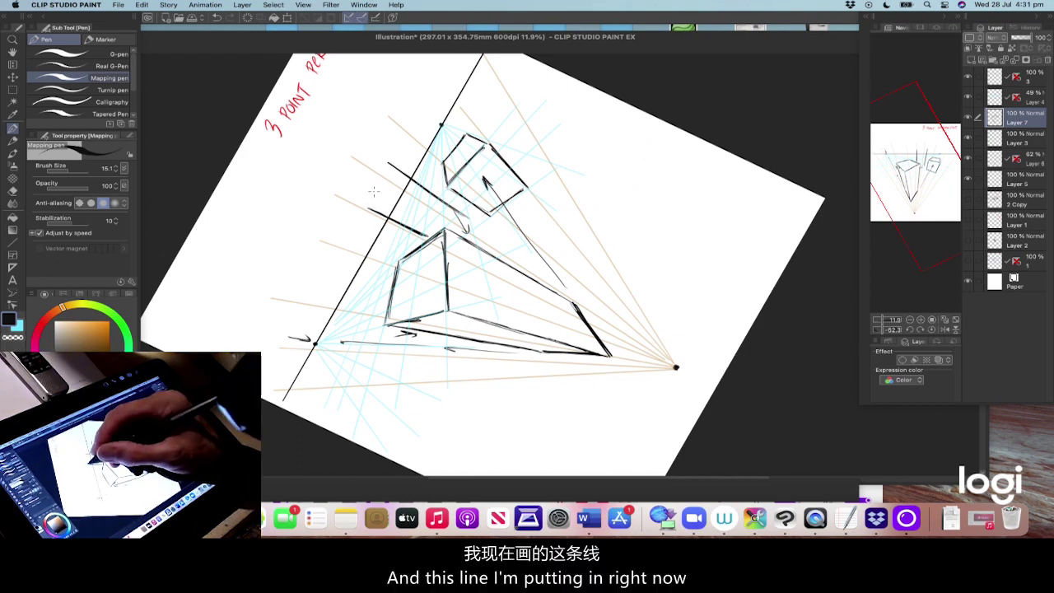
Step: Sketch the third box's left edge, top edge and top-left corner above the horizon
mouse_move(369, 207)
mouse_down()
mouse_move(386, 165)
mouse_move(367, 206)
mouse_move(385, 164)
mouse_move(382, 173)
mouse_up()
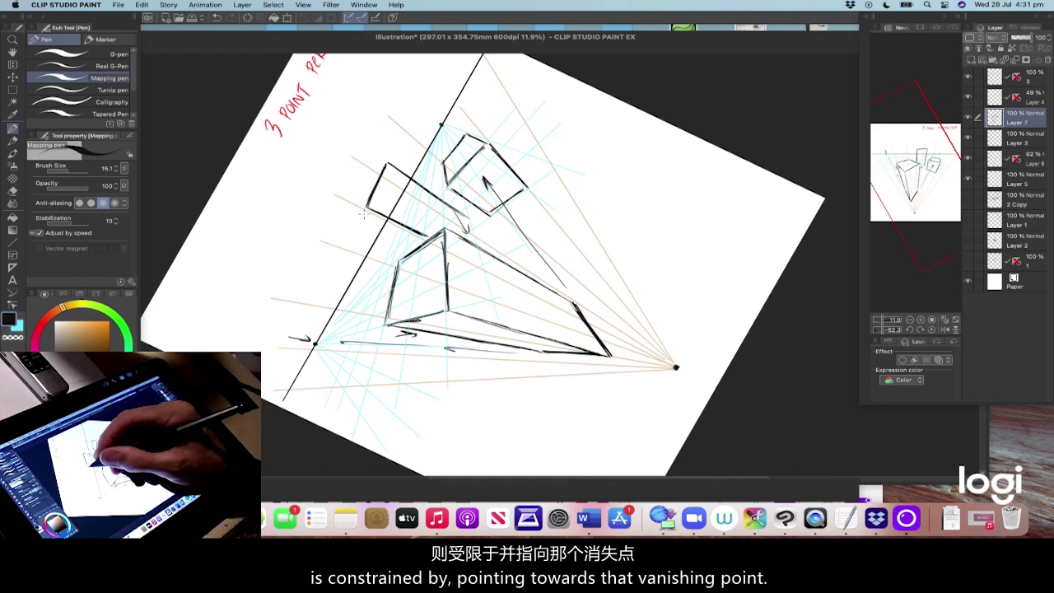
drag(365, 216, 343, 267)
drag(315, 328, 320, 320)
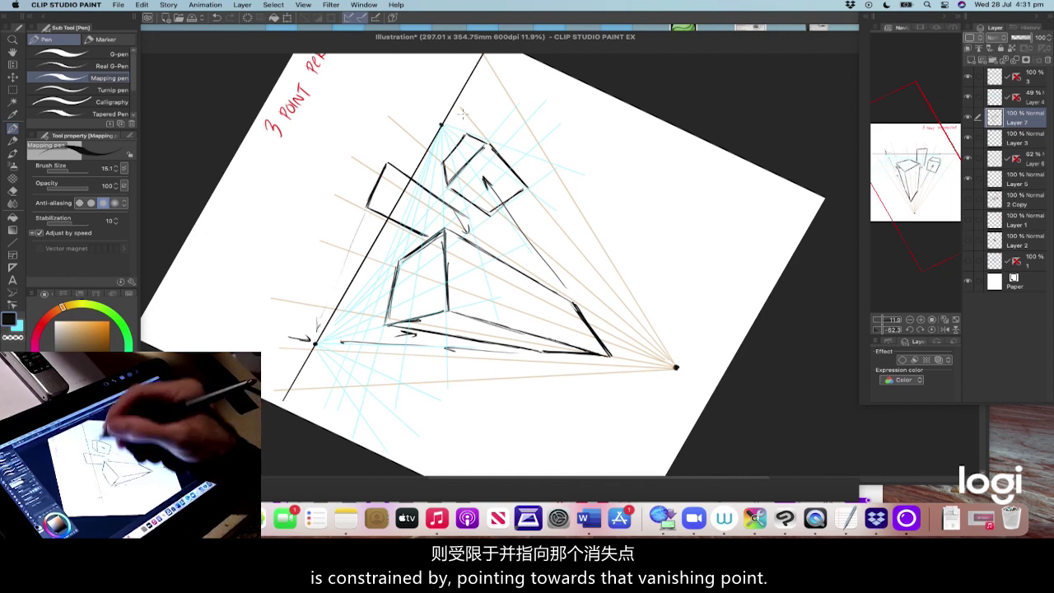
drag(389, 163, 412, 137)
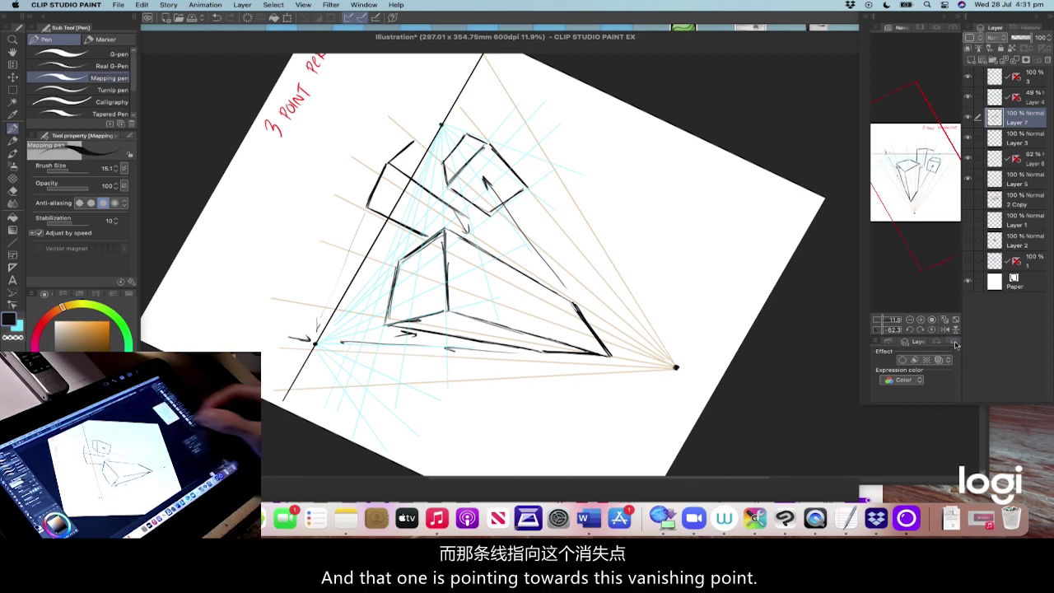
Step: Reset the canvas rotation, mark above the right vanishing point, and darken the big box's right corner
click(931, 329)
mouse_move(615, 126)
mouse_down()
mouse_move(611, 144)
mouse_move(572, 165)
mouse_up()
drag(532, 194, 528, 225)
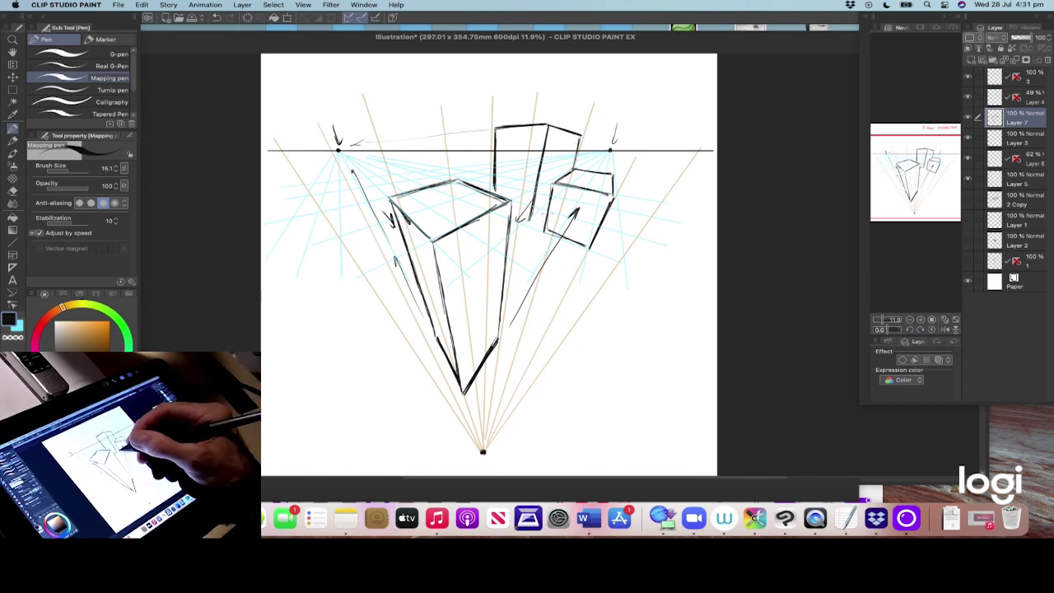
mouse_move(543, 206)
mouse_down()
mouse_move(533, 222)
mouse_move(519, 207)
mouse_up()
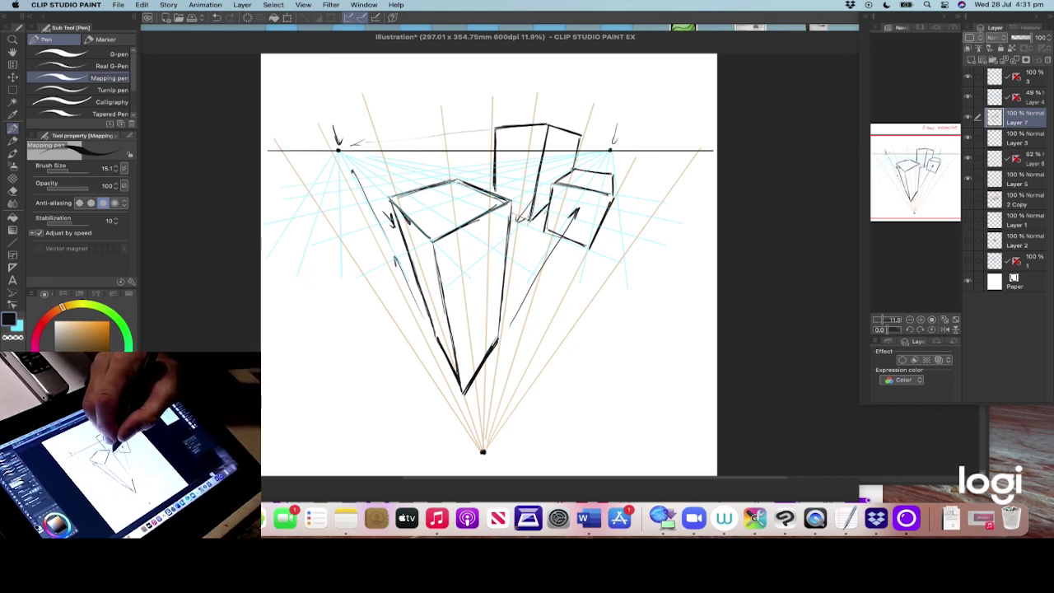
drag(513, 214, 525, 221)
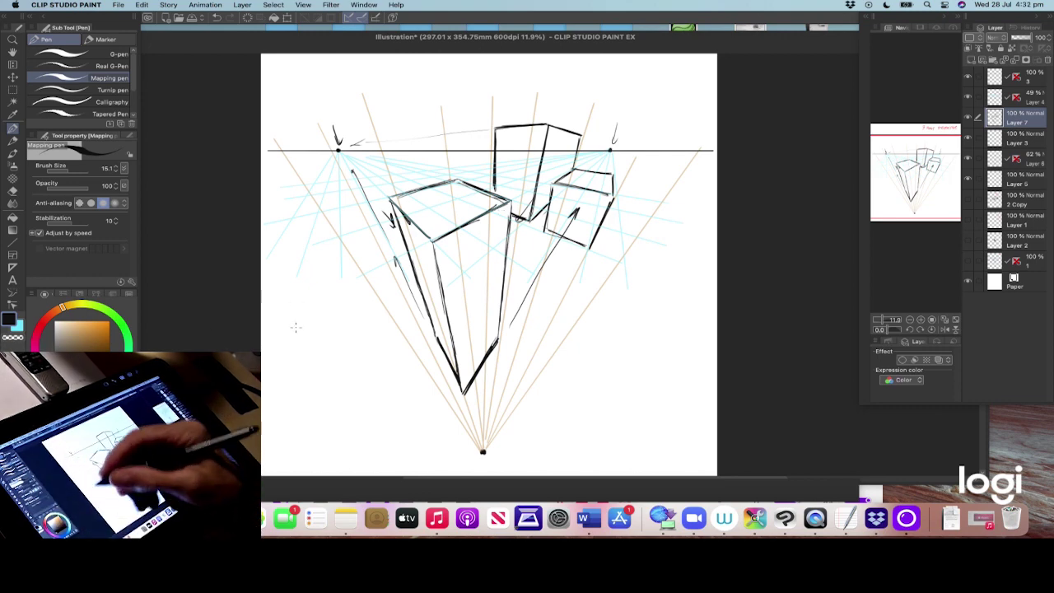
Step: Target the top layer and set the pen to black at brush size 11.6
click(56, 320)
drag(72, 167, 90, 167)
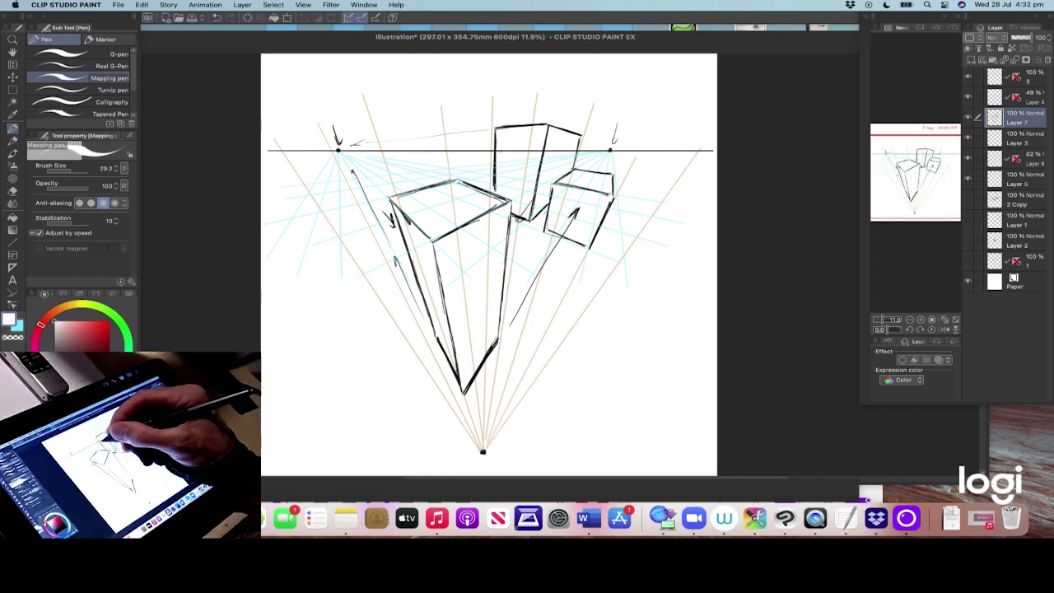
click(1020, 76)
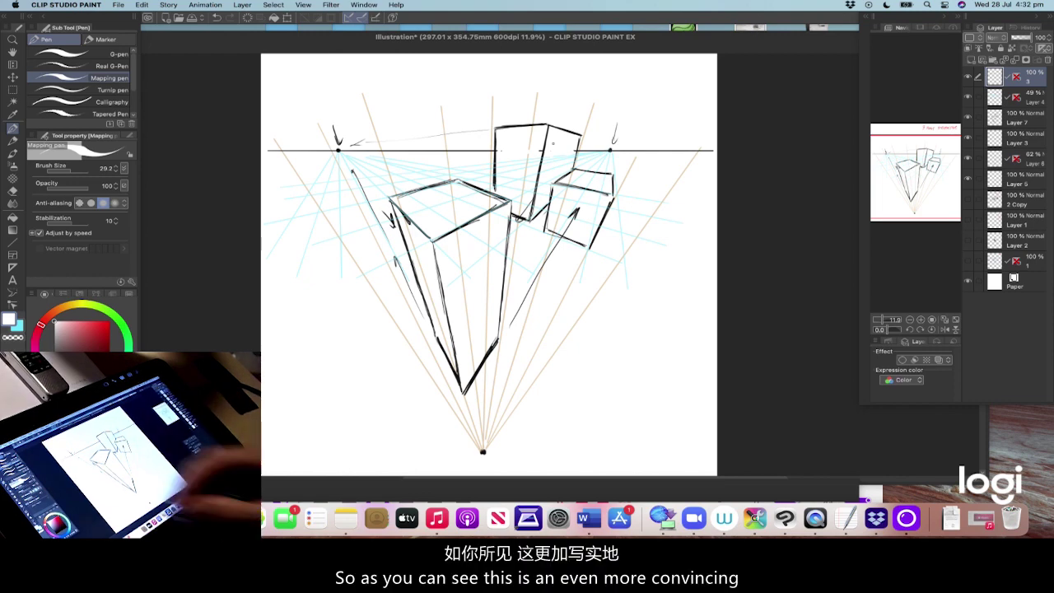
click(57, 345)
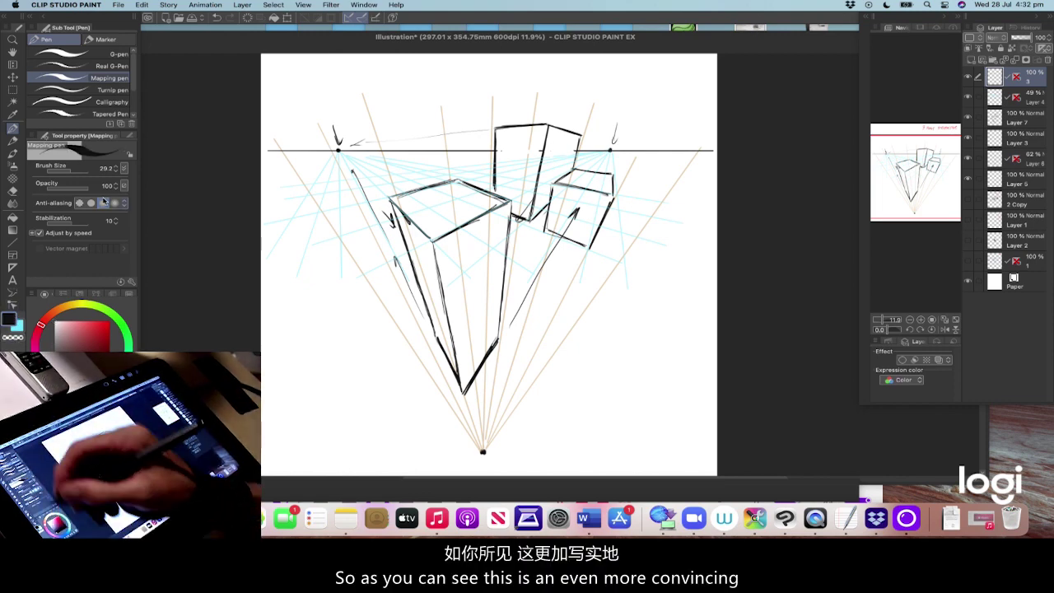
drag(83, 171, 70, 171)
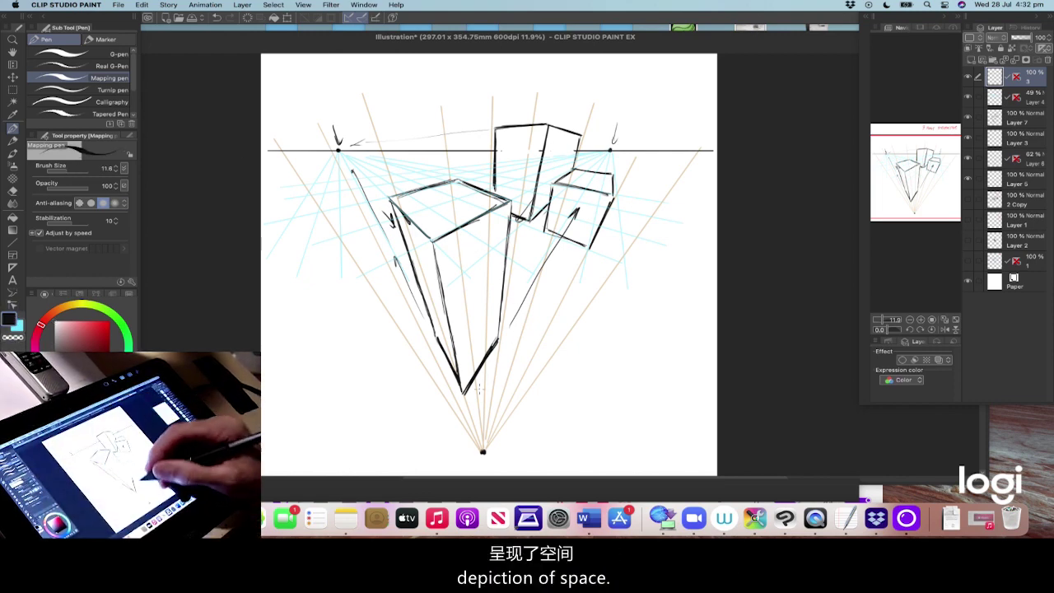
Step: Draw a fourth building right of the tall box, with dark lower edges, a long diagonal and a top
drag(511, 331, 462, 410)
drag(532, 346, 483, 433)
mouse_move(532, 328)
mouse_down()
mouse_move(525, 339)
mouse_move(516, 323)
mouse_up()
mouse_move(500, 289)
mouse_down()
mouse_move(535, 308)
mouse_move(559, 261)
mouse_up()
mouse_move(531, 315)
mouse_down()
mouse_move(559, 262)
mouse_move(531, 335)
mouse_move(573, 268)
mouse_move(505, 230)
mouse_move(510, 238)
mouse_move(511, 218)
mouse_up()
mouse_move(574, 245)
mouse_down()
mouse_move(514, 217)
mouse_move(543, 229)
mouse_up()
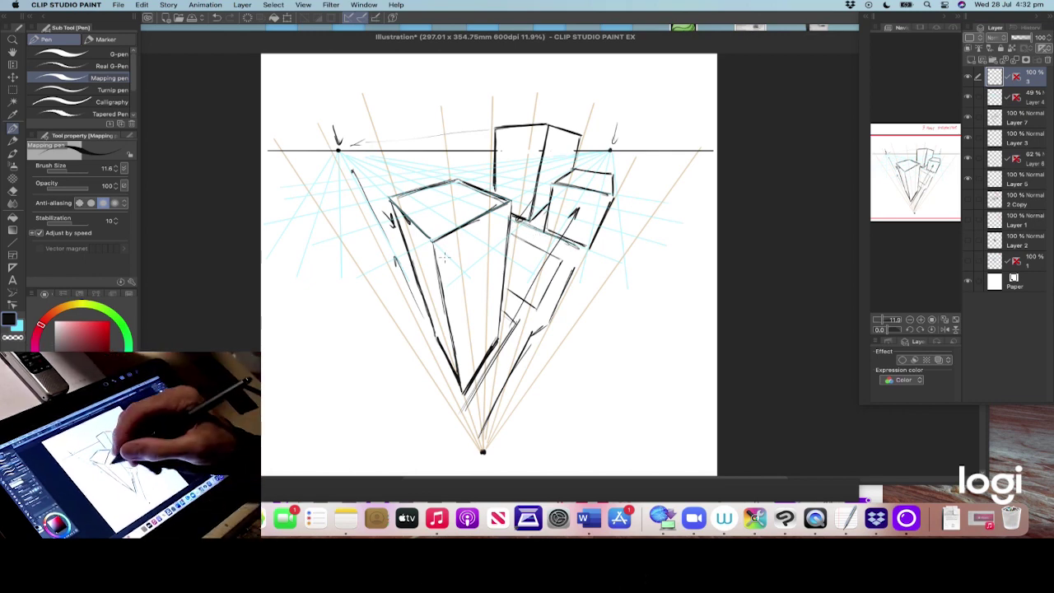
Step: Draw window marks on the tall building's left face
mouse_move(443, 243)
mouse_down()
mouse_move(446, 260)
mouse_move(500, 218)
mouse_up()
drag(442, 272, 446, 281)
mouse_move(449, 274)
mouse_down()
mouse_move(447, 285)
mouse_move(450, 272)
mouse_up()
mouse_move(457, 261)
mouse_down()
mouse_move(456, 274)
mouse_move(504, 244)
mouse_up()
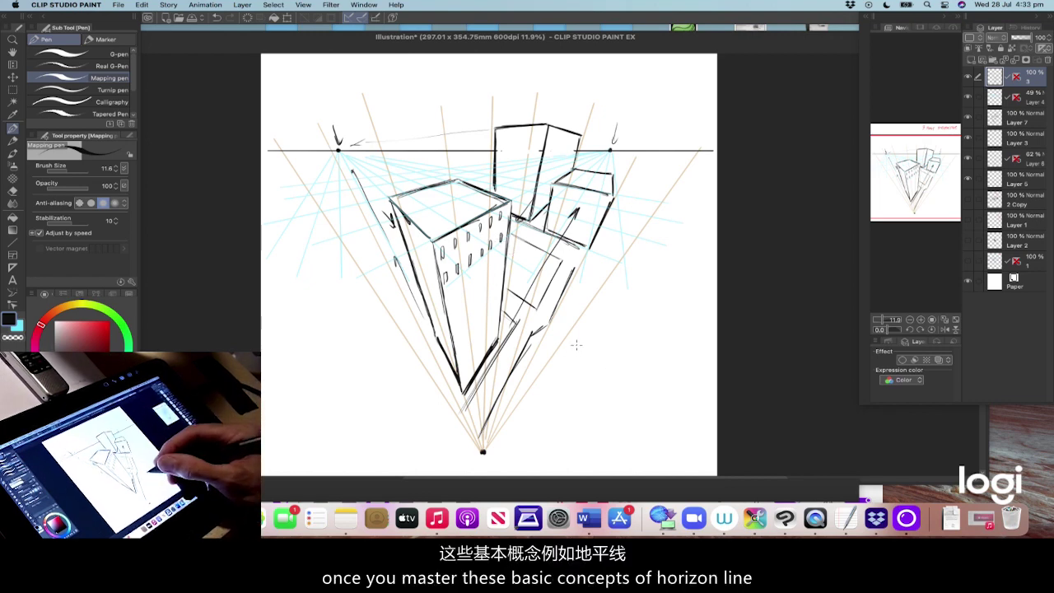
Step: Handwrite HORIZON LINE and start VANISHING below it in the lower-right corner
mouse_move(574, 349)
mouse_down()
mouse_move(583, 361)
mouse_move(588, 349)
mouse_move(607, 360)
mouse_up()
mouse_move(611, 349)
mouse_down()
mouse_move(624, 359)
mouse_move(631, 349)
mouse_move(692, 347)
mouse_up()
mouse_move(558, 377)
mouse_down()
mouse_move(566, 388)
mouse_move(591, 373)
mouse_move(596, 386)
mouse_move(621, 380)
mouse_up()
drag(622, 372, 626, 385)
mouse_move(630, 385)
mouse_down()
mouse_move(639, 373)
mouse_move(681, 383)
mouse_move(691, 369)
mouse_up()
Step: Finish VANISHING POINT, write LINES OF SIGHT beneath it, and underline the note
drag(690, 370, 703, 370)
mouse_move(541, 403)
mouse_down()
mouse_move(550, 420)
mouse_move(588, 416)
mouse_move(606, 402)
mouse_move(613, 416)
mouse_up()
drag(614, 402, 624, 400)
mouse_move(613, 409)
mouse_down()
mouse_move(638, 419)
mouse_move(673, 409)
mouse_up()
mouse_move(676, 402)
mouse_down()
mouse_move(676, 418)
mouse_move(680, 408)
mouse_up()
mouse_move(680, 403)
mouse_down()
mouse_move(692, 402)
mouse_move(685, 419)
mouse_up()
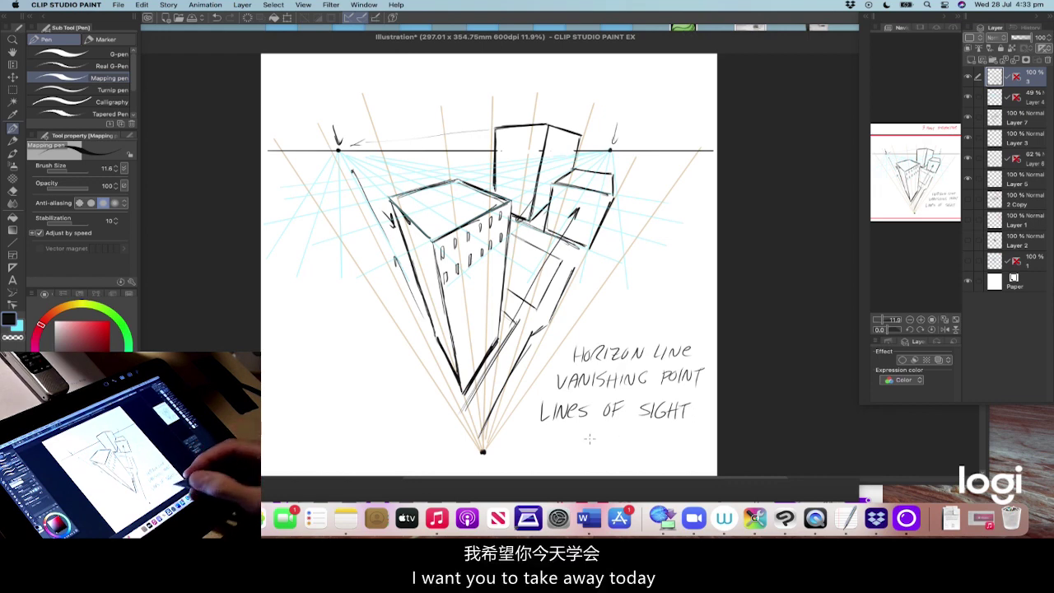
drag(535, 429, 716, 424)
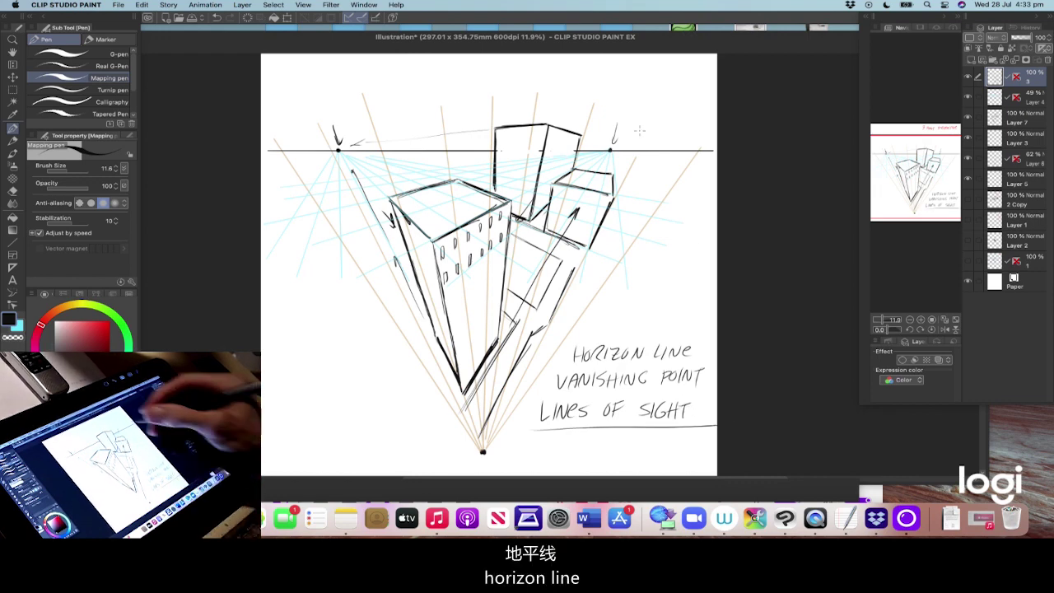
Step: Mark the right vanishing point, circle the left one as an eye, and add sight lines below it
mouse_move(675, 125)
mouse_down()
mouse_move(665, 153)
mouse_move(682, 153)
mouse_up()
drag(613, 138, 607, 142)
mouse_move(338, 141)
mouse_down()
mouse_move(329, 157)
mouse_move(346, 143)
mouse_up()
mouse_move(338, 193)
mouse_down()
mouse_move(338, 265)
mouse_move(306, 265)
mouse_up()
drag(323, 164, 285, 256)
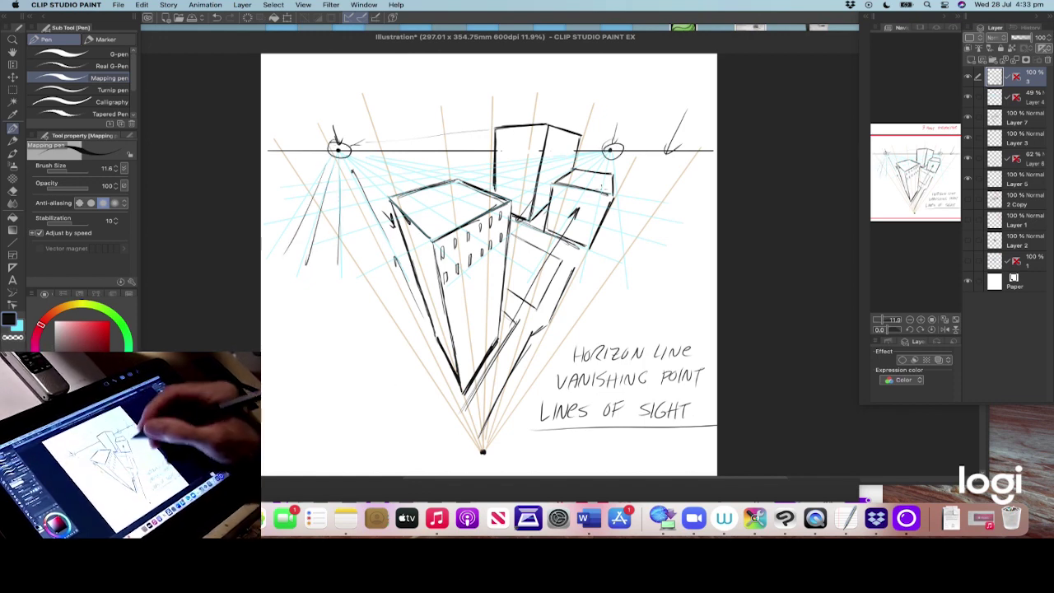